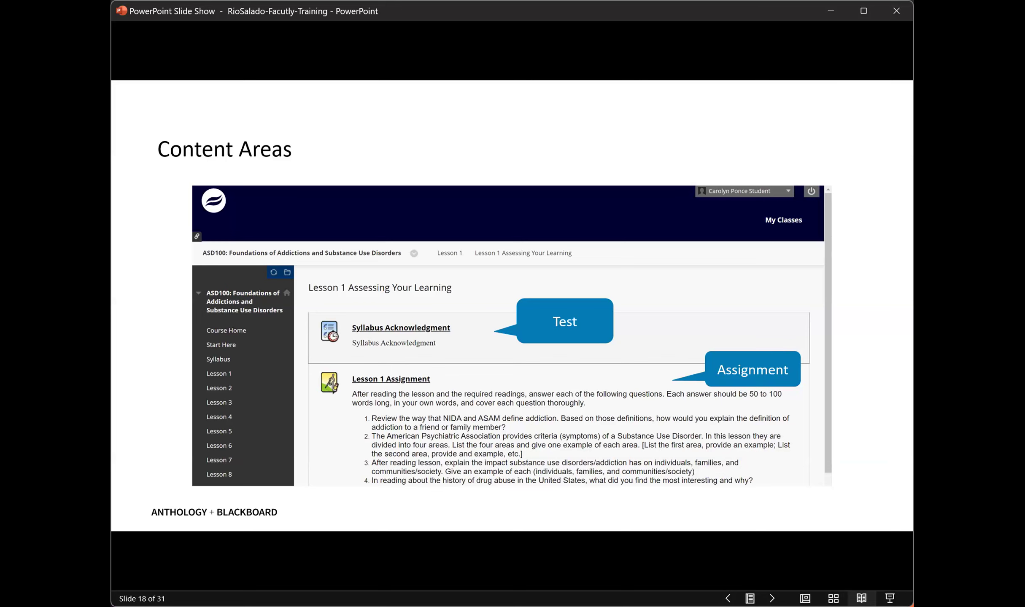
# Switch to Blackboard Learn and open Lesson 1 Assessing Your Learning in the ASD100 course.
pyautogui.press('Right')
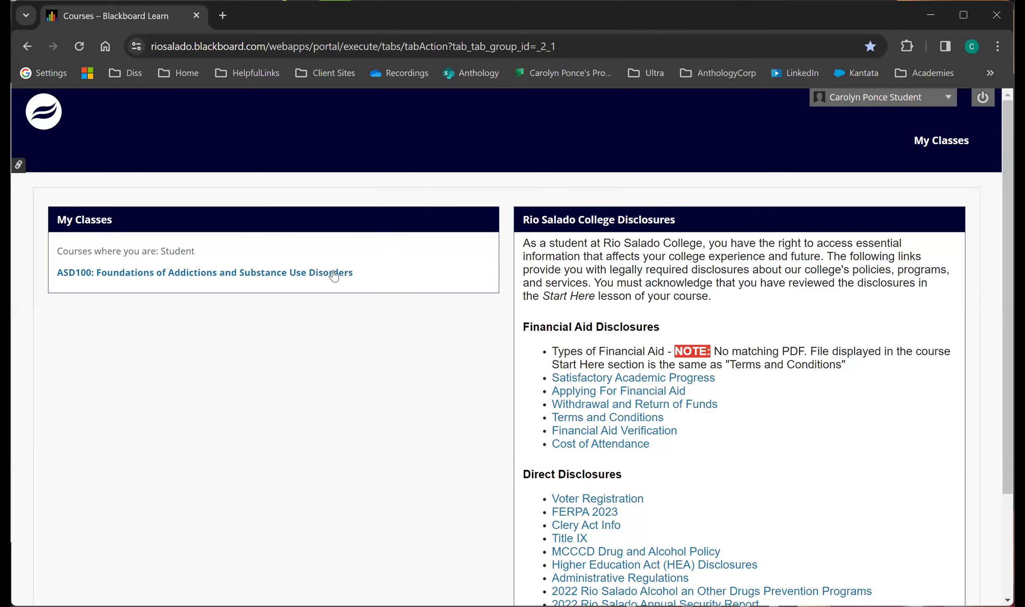
pyautogui.click(311, 272)
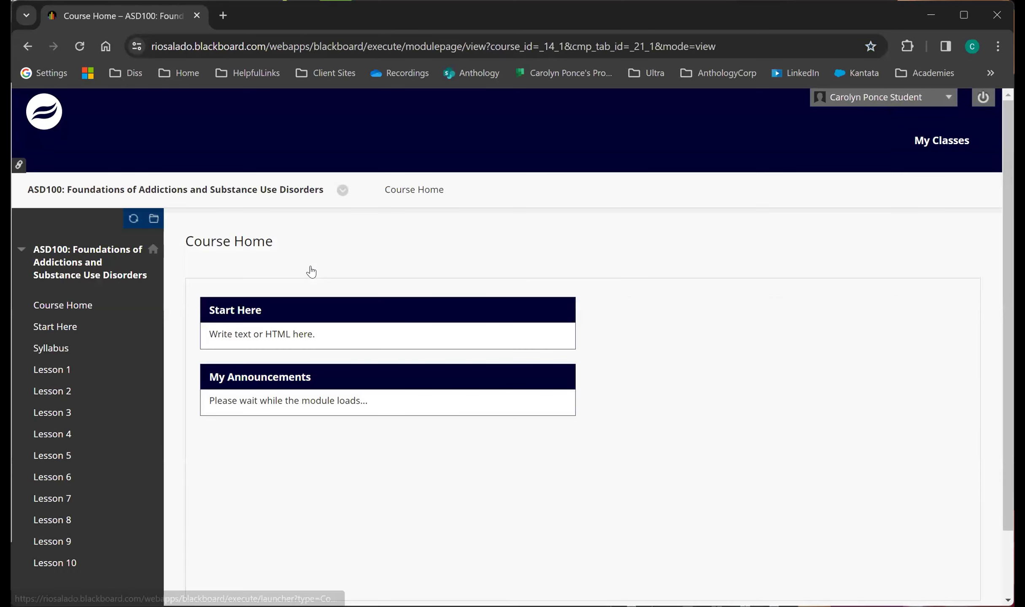
pyautogui.click(54, 371)
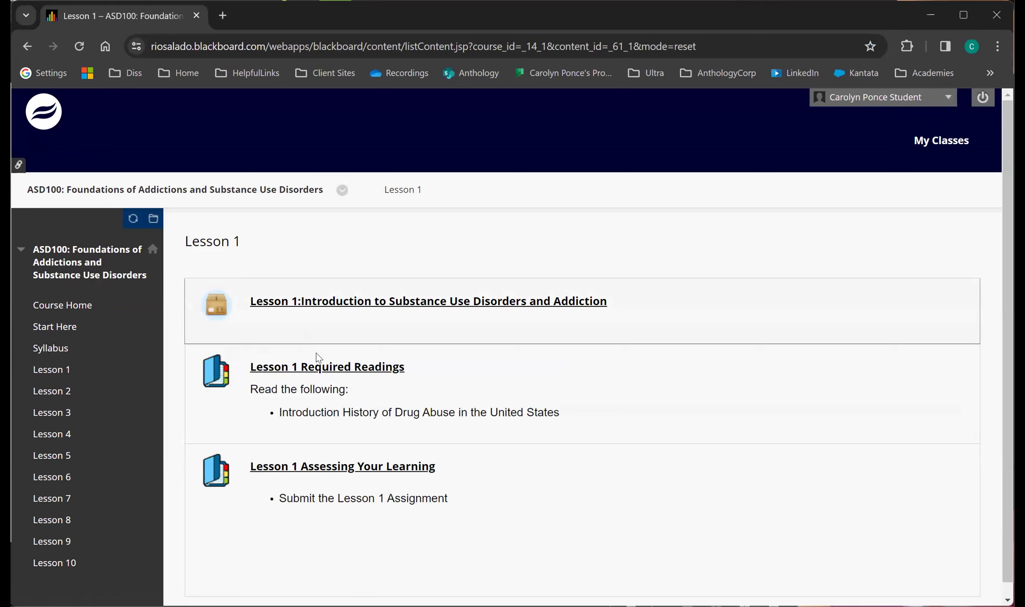
pyautogui.click(341, 472)
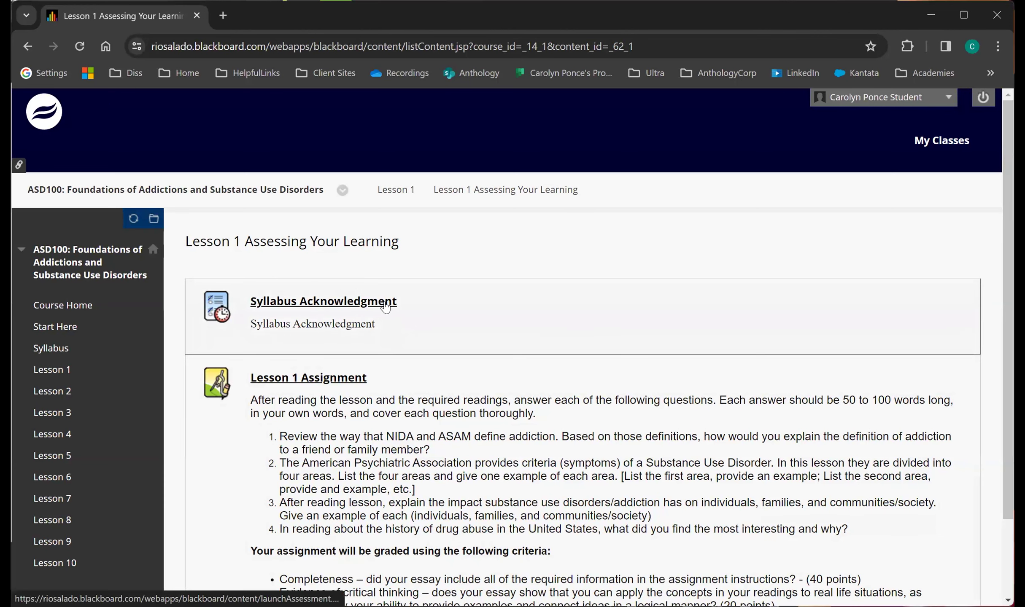
# Begin the Syllabus Acknowledgment test after cancelling out of its start page once.
pyautogui.click(386, 307)
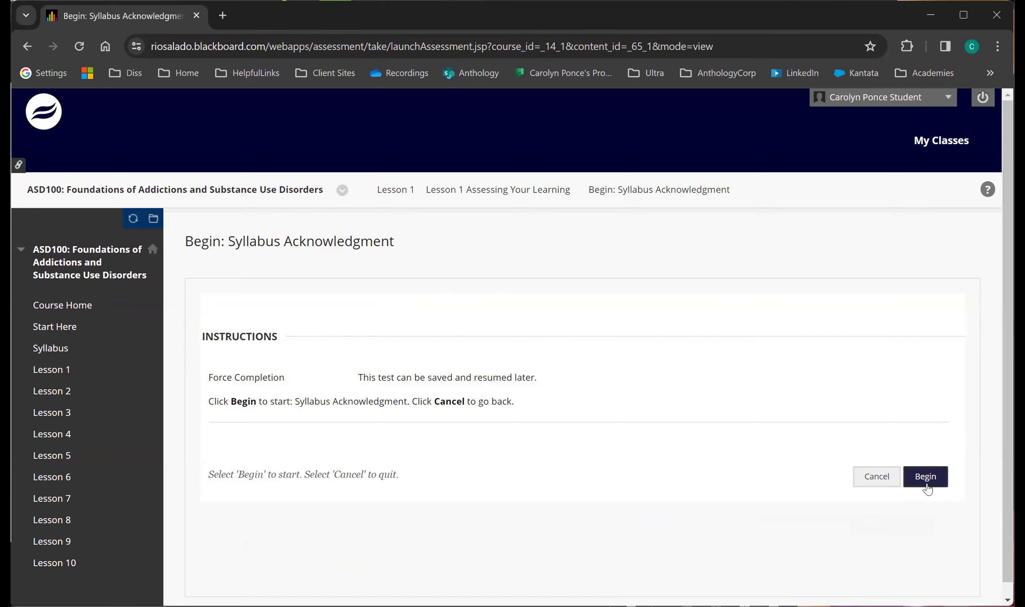
pyautogui.click(890, 480)
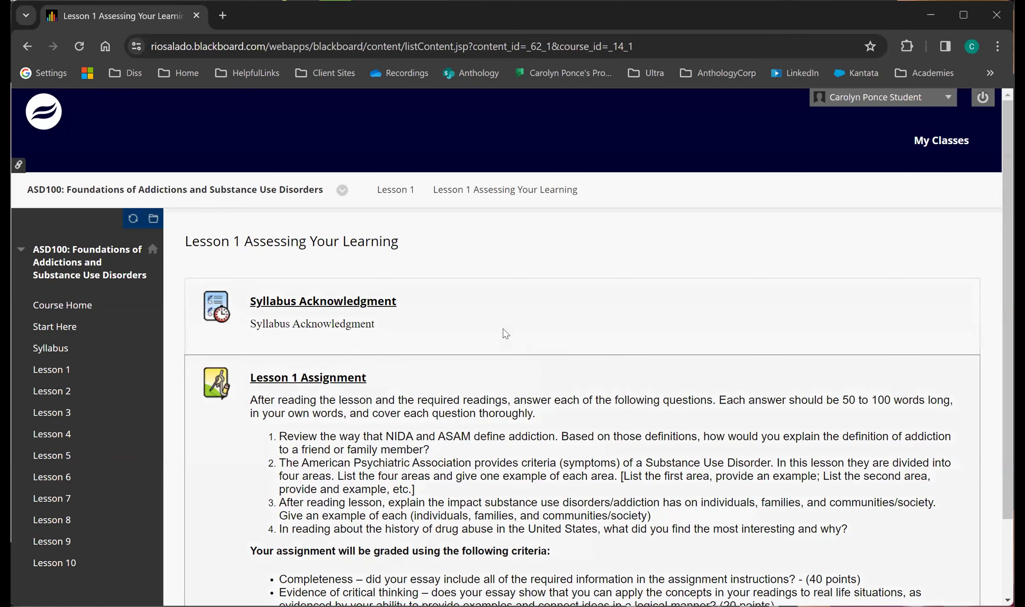
pyautogui.click(382, 309)
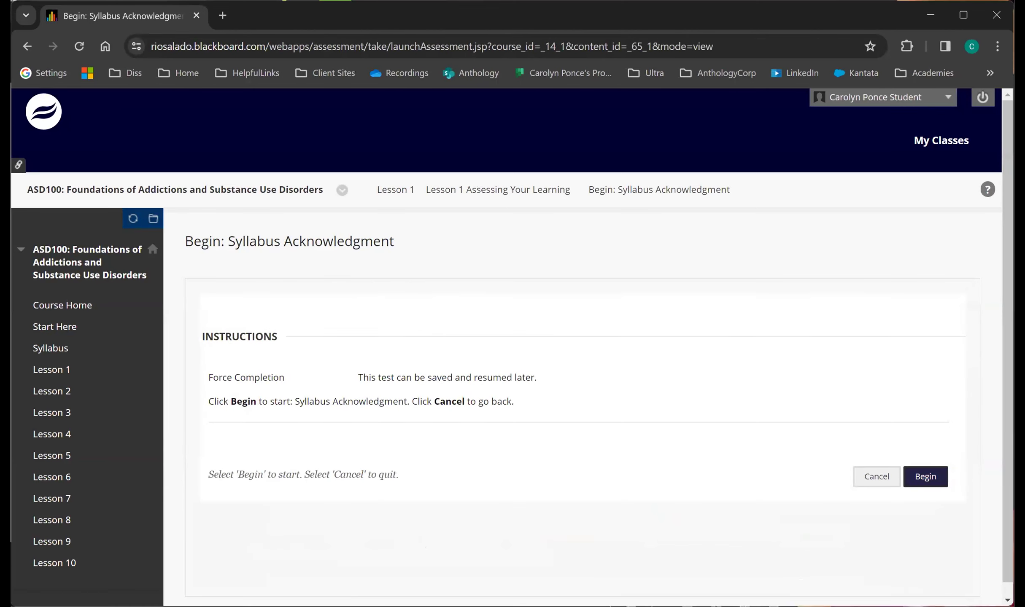
pyautogui.click(936, 482)
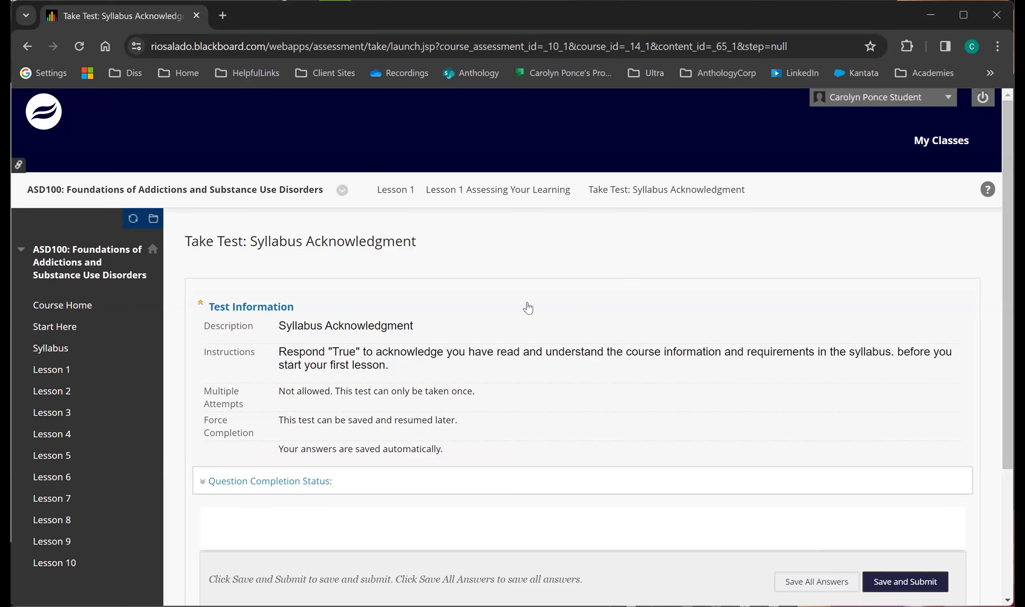
# Expand the question completion status and answer Question 1 of the Syllabus Acknowledgment test with True.
pyautogui.click(304, 307)
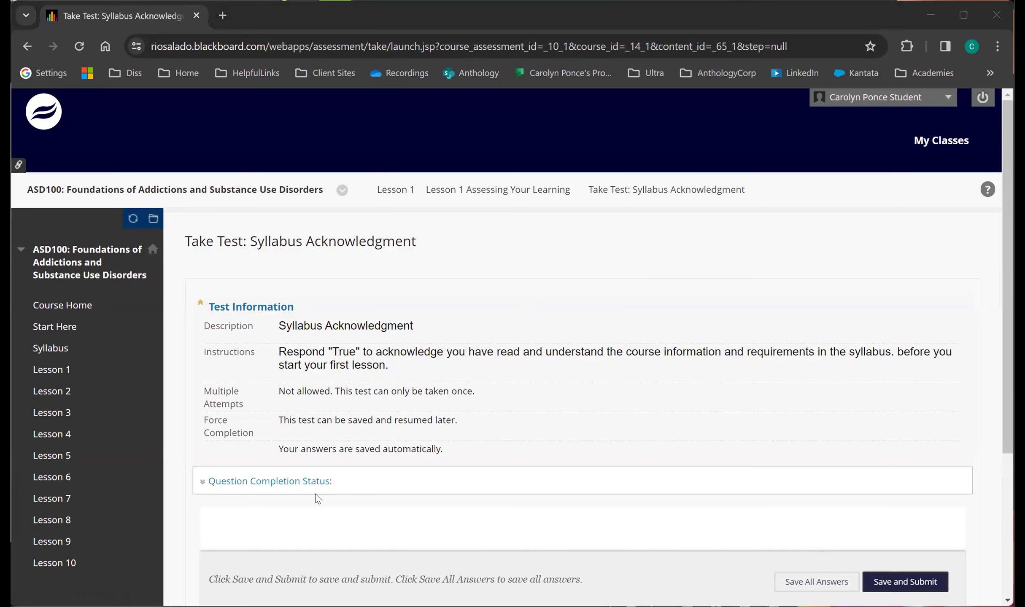
pyautogui.scroll(-2, 316, 498)
pyautogui.click(220, 382)
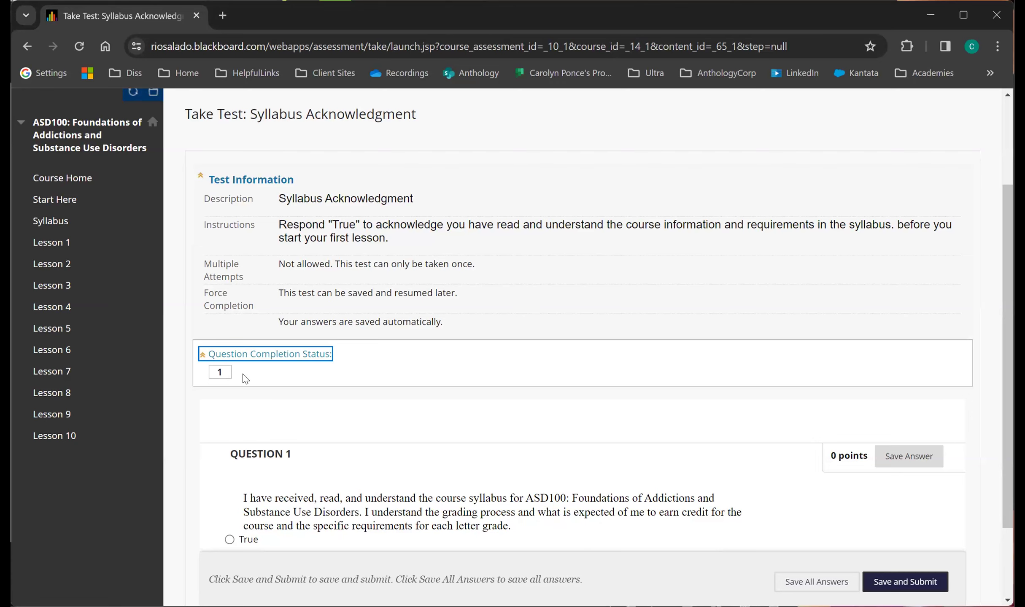
pyautogui.scroll(-2, 336, 426)
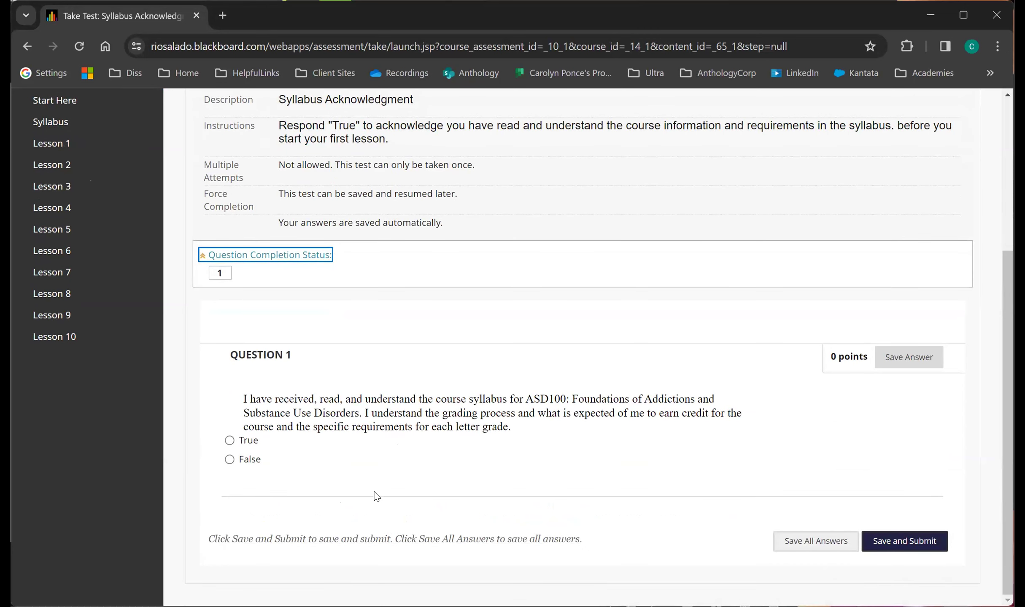
pyautogui.click(230, 442)
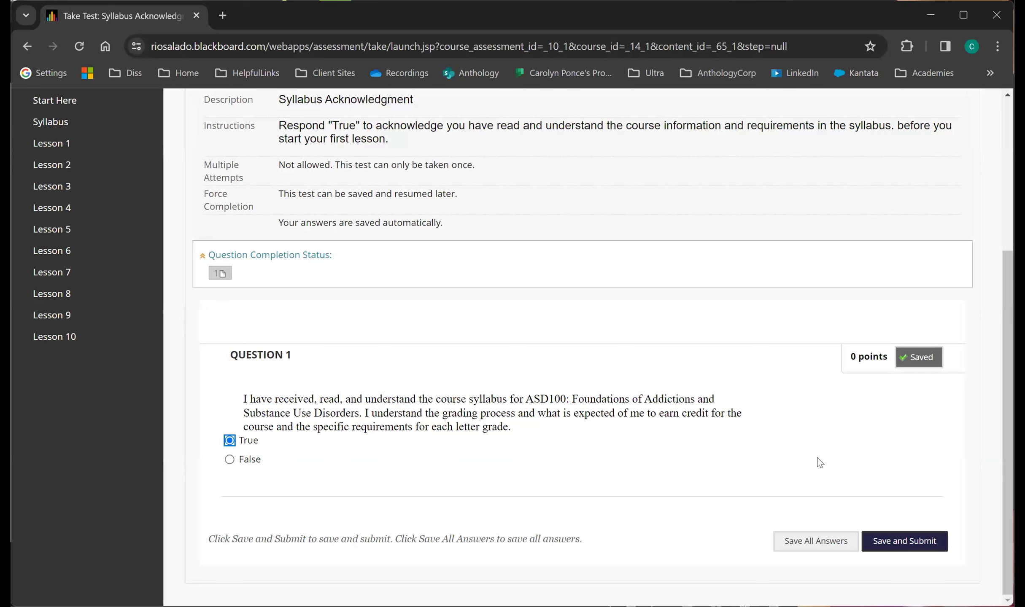
# Save all answers of the Syllabus Acknowledgment test and submit it, confirming the submission.
pyautogui.click(815, 544)
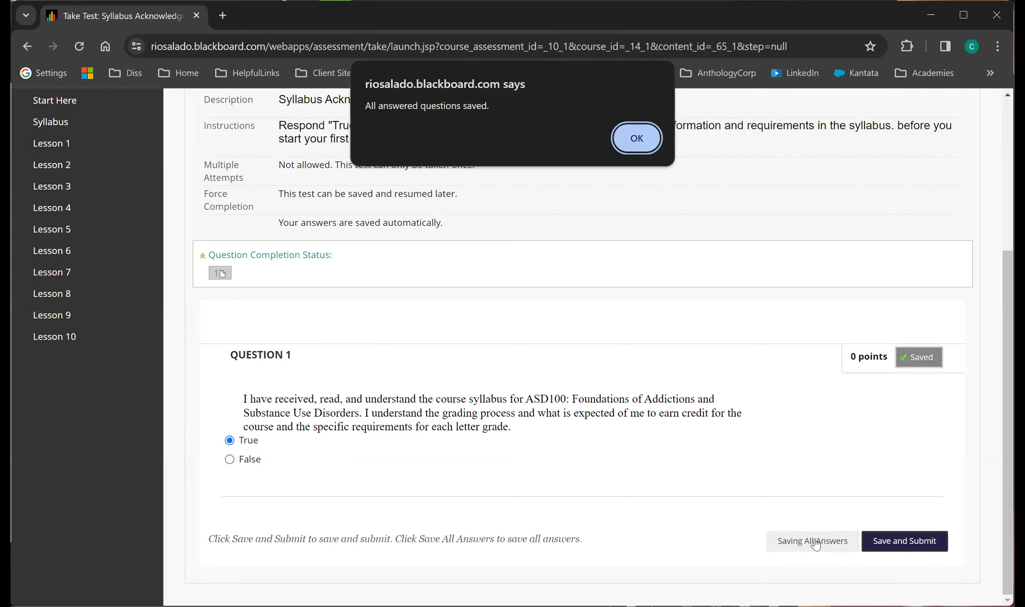
pyautogui.click(643, 137)
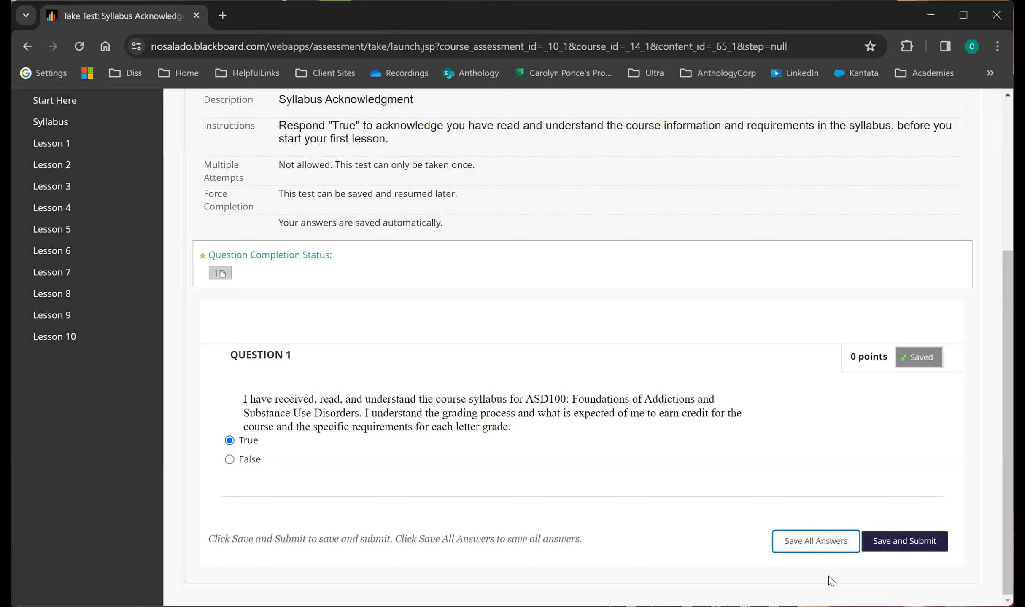
pyautogui.click(901, 550)
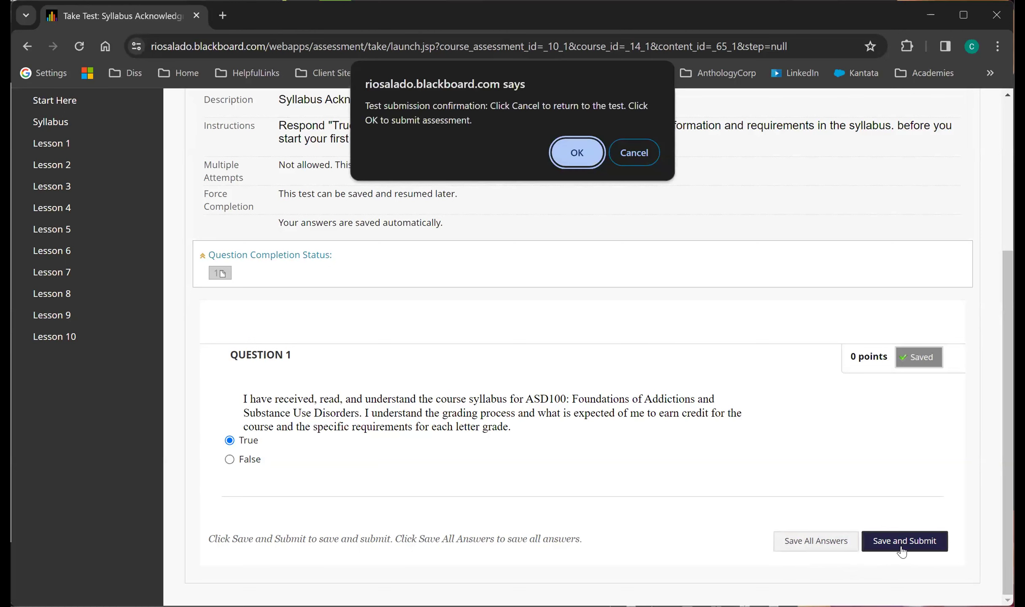
pyautogui.click(590, 159)
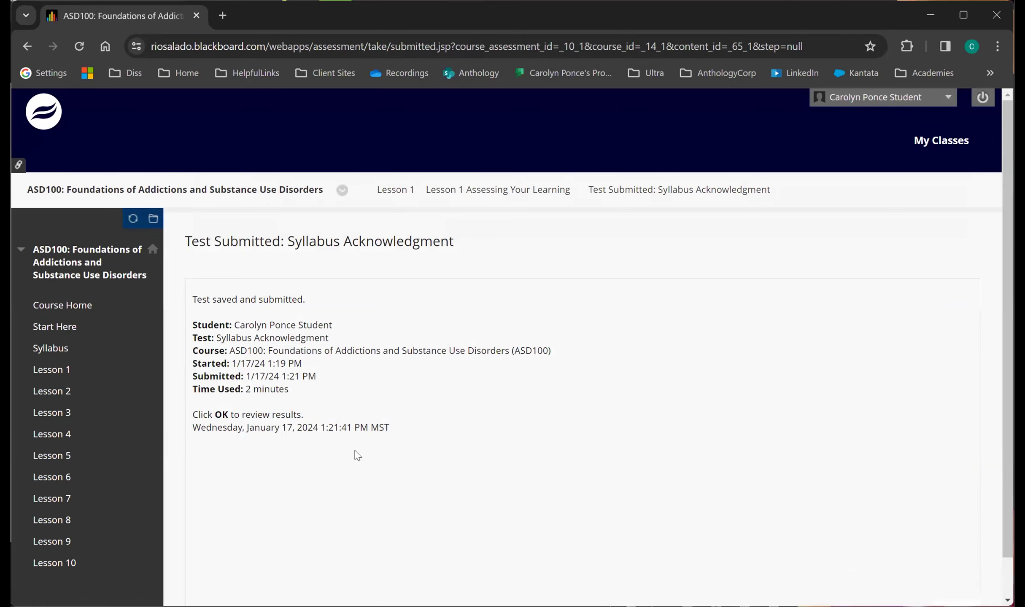
# Review the submitted Syllabus Acknowledgment results and return to Lesson 1 Assessing Your Learning.
pyautogui.scroll(-1, 379, 464)
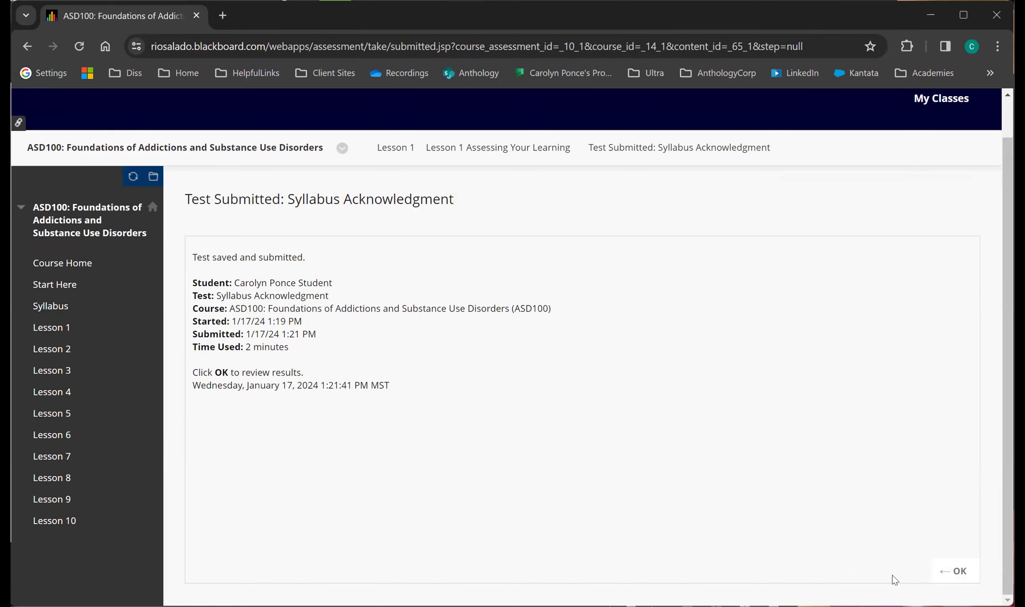
pyautogui.click(954, 573)
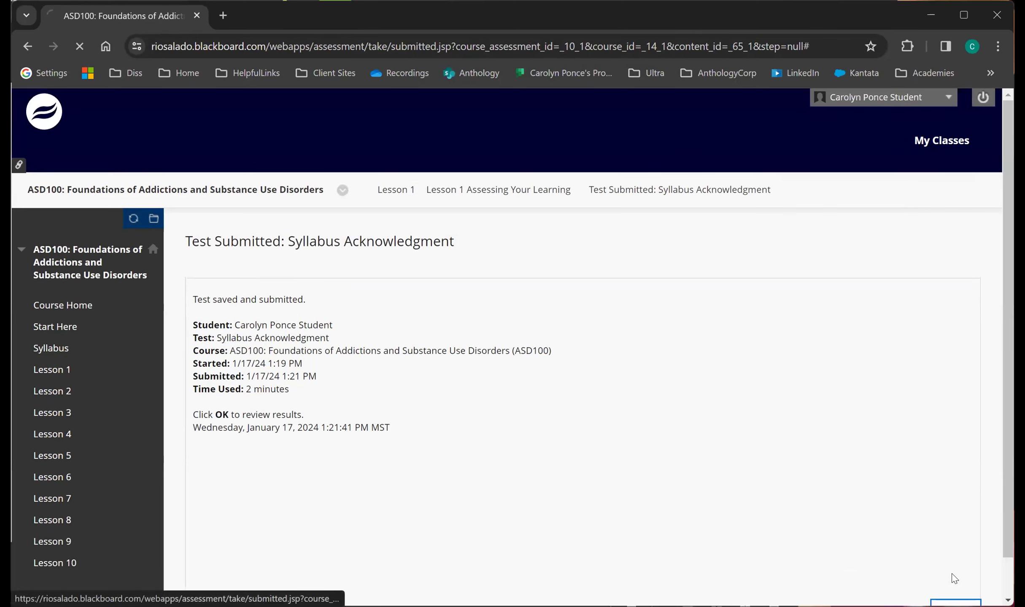
pyautogui.scroll(-1, 789, 528)
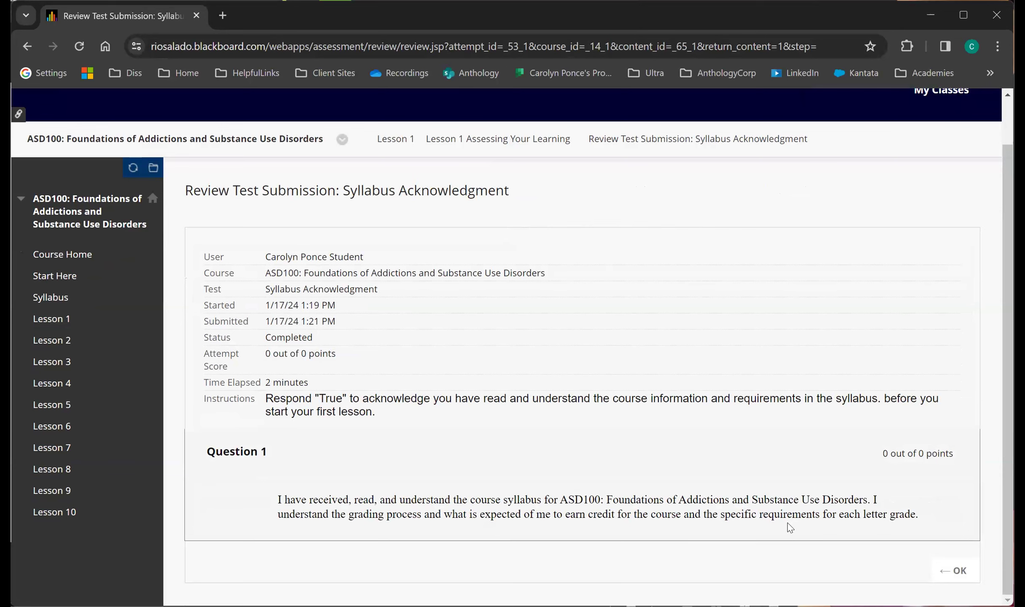
pyautogui.click(956, 571)
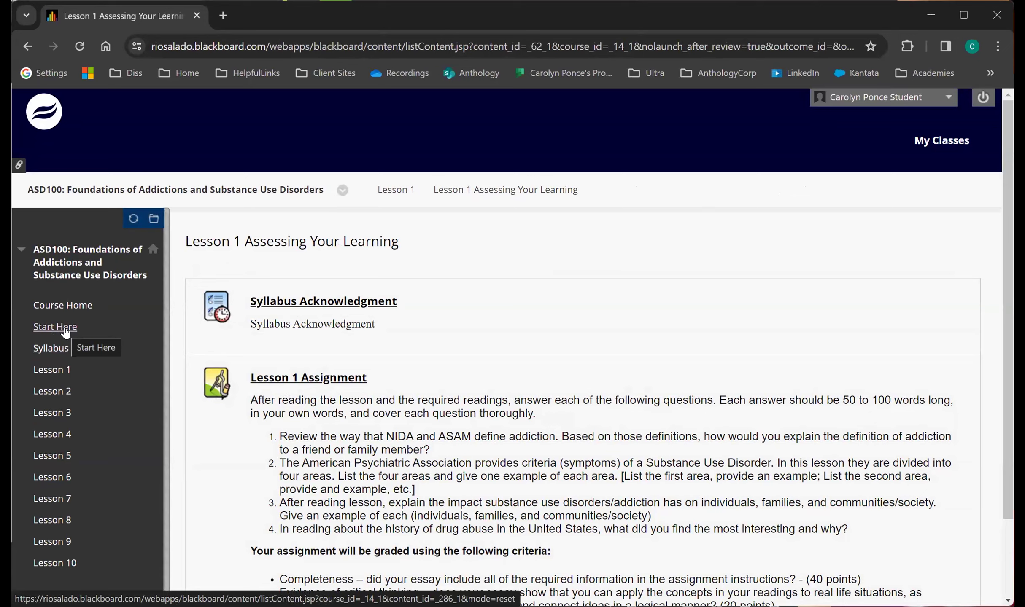
# Look through the course's Start Here page and begin the RSC Disclosure Acknowledgement test.
pyautogui.click(64, 327)
pyautogui.scroll(-8, 236, 448)
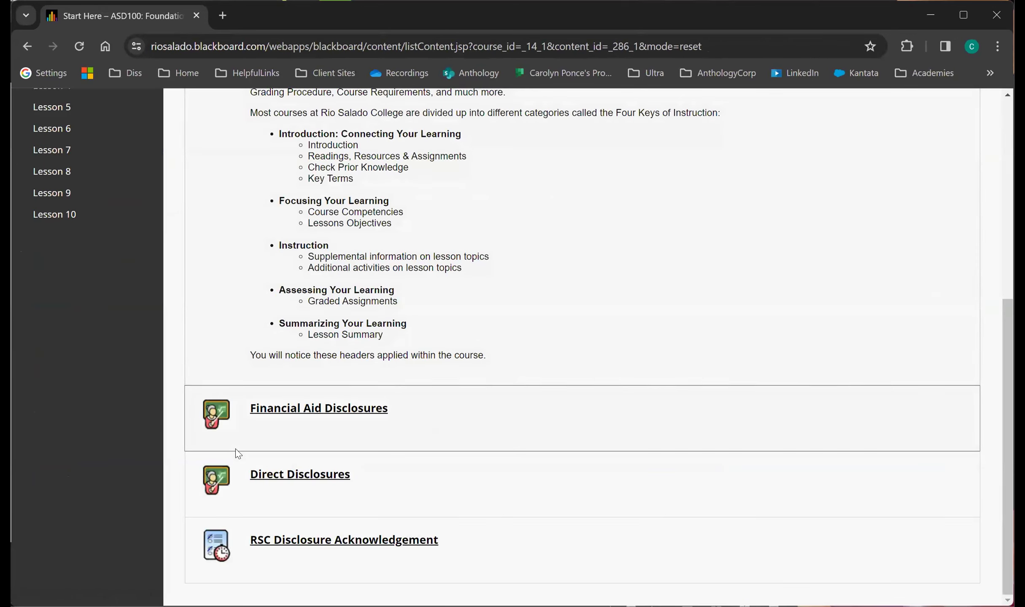
pyautogui.scroll(8, 235, 449)
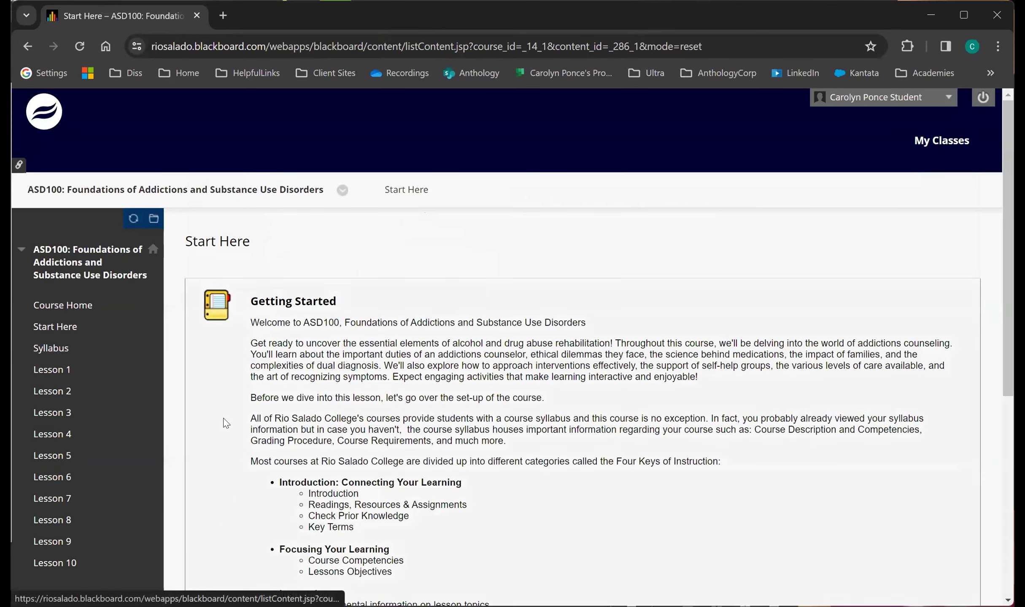
pyautogui.scroll(-8, 225, 423)
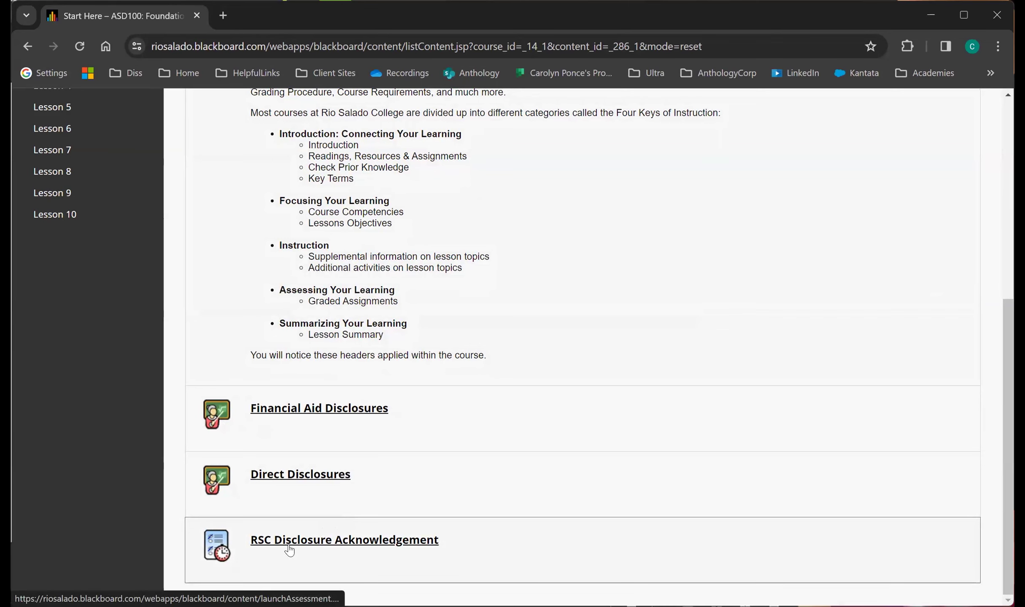
pyautogui.click(316, 546)
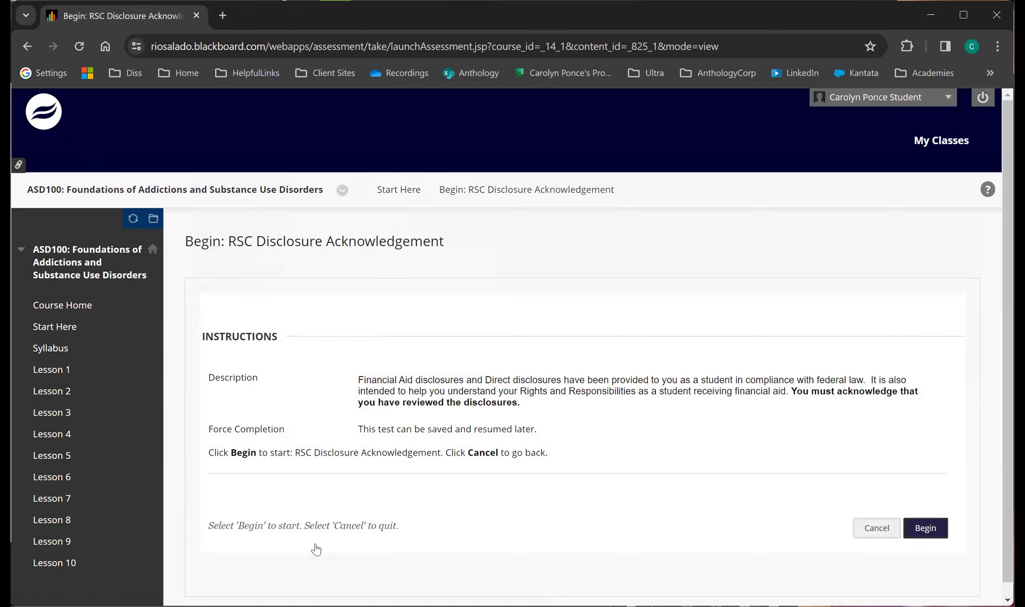
pyautogui.click(935, 537)
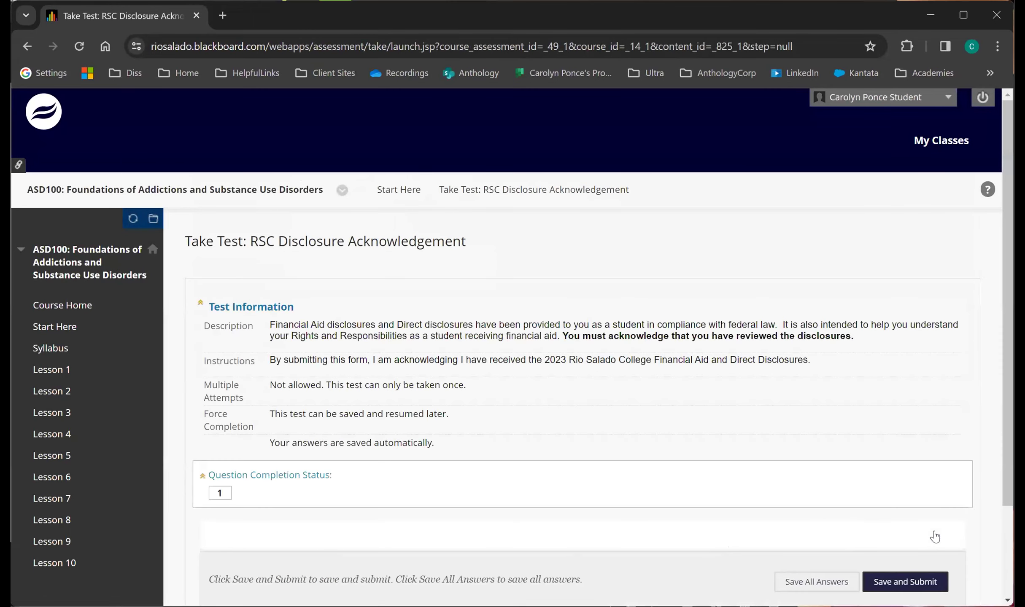
# Answer Question 1 about having reviewed the disclosures with YES in capital letters.
pyautogui.scroll(-1, 488, 408)
pyautogui.scroll(-1, 487, 408)
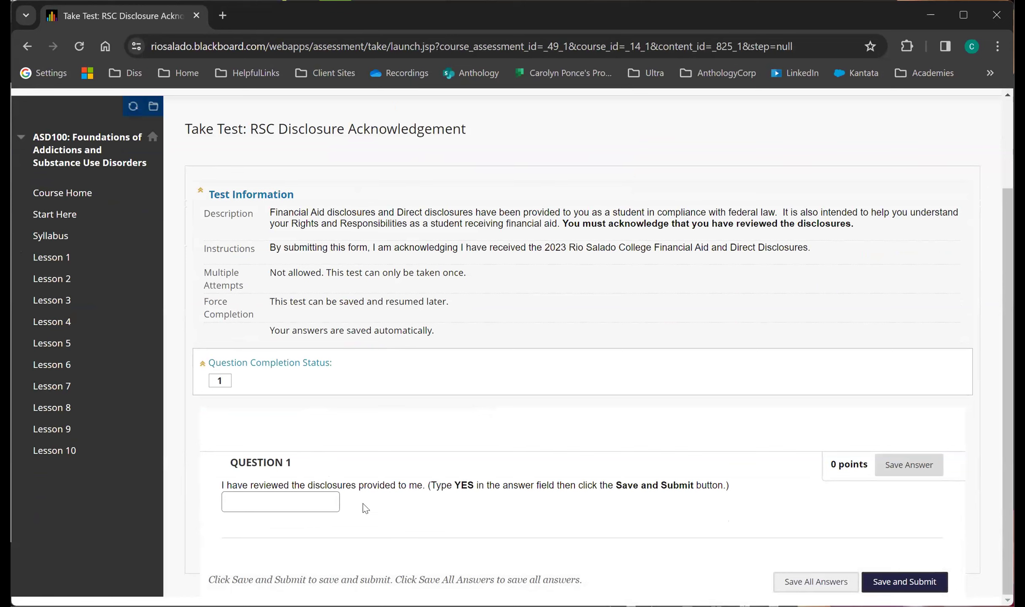
pyautogui.click(324, 501)
pyautogui.write('Yes')
pyautogui.press('BackSpace')
pyautogui.press('BackSpace')
pyautogui.write('ES')
pyautogui.moveTo(454, 485); pyautogui.dragTo(476, 480)
pyautogui.click(484, 507)
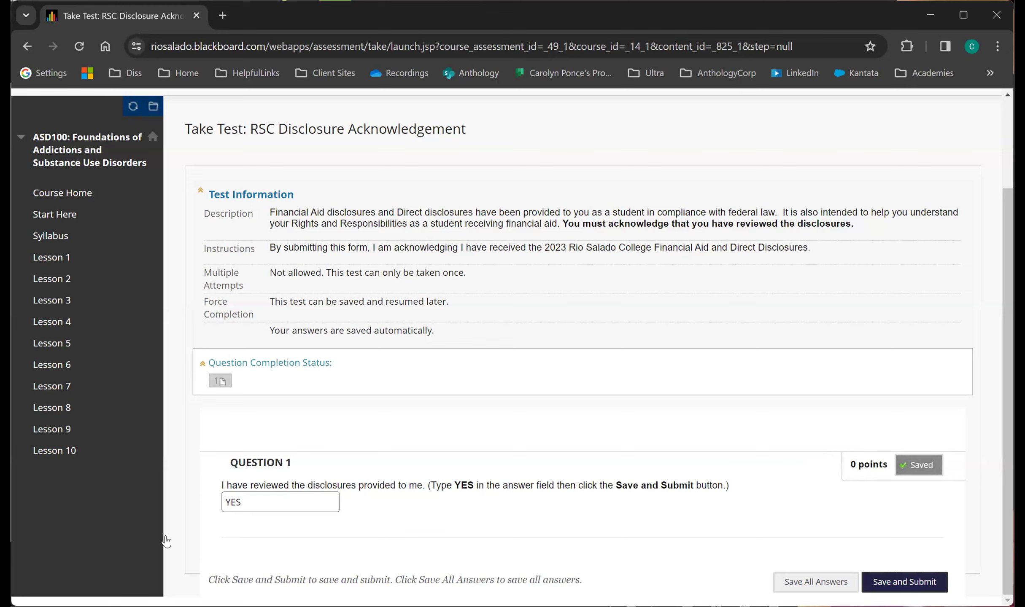
# Clear the answer to Question 1 and enter YES again.
pyautogui.click(247, 500)
pyautogui.press('BackSpace')
pyautogui.press('BackSpace')
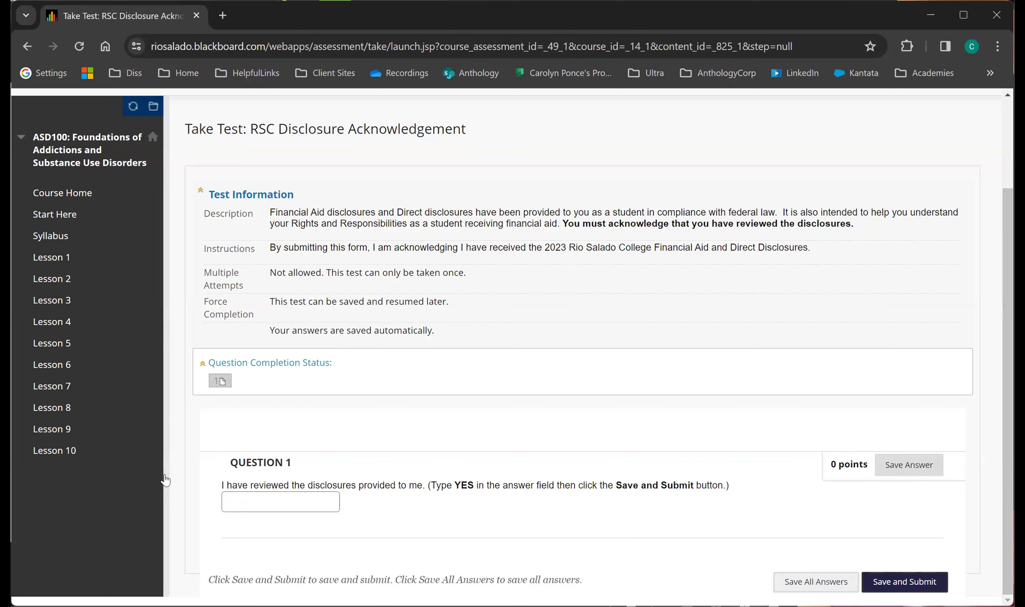
pyautogui.click(249, 502)
pyautogui.write('YES')
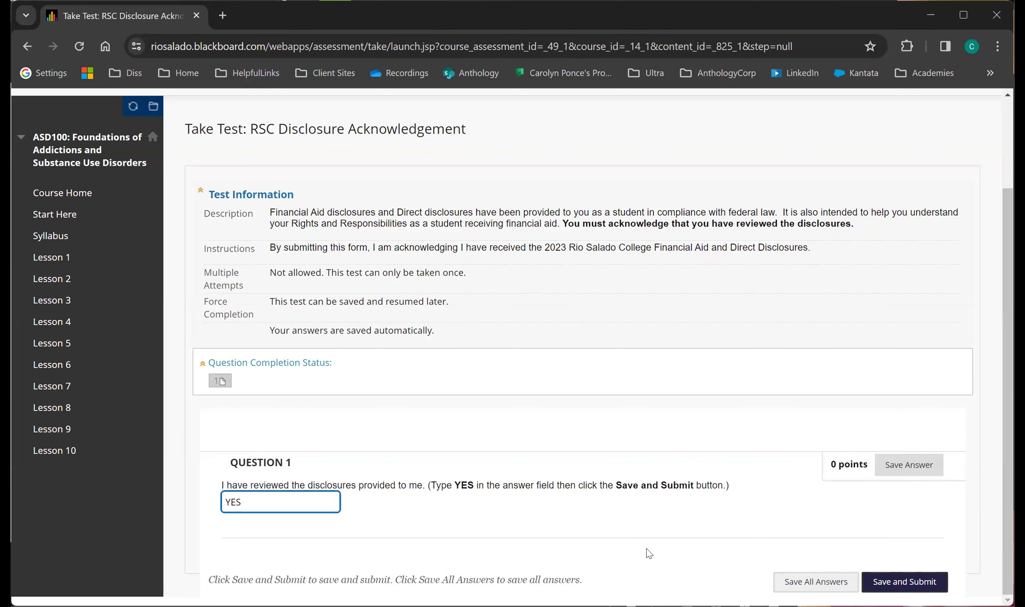
pyautogui.click(641, 511)
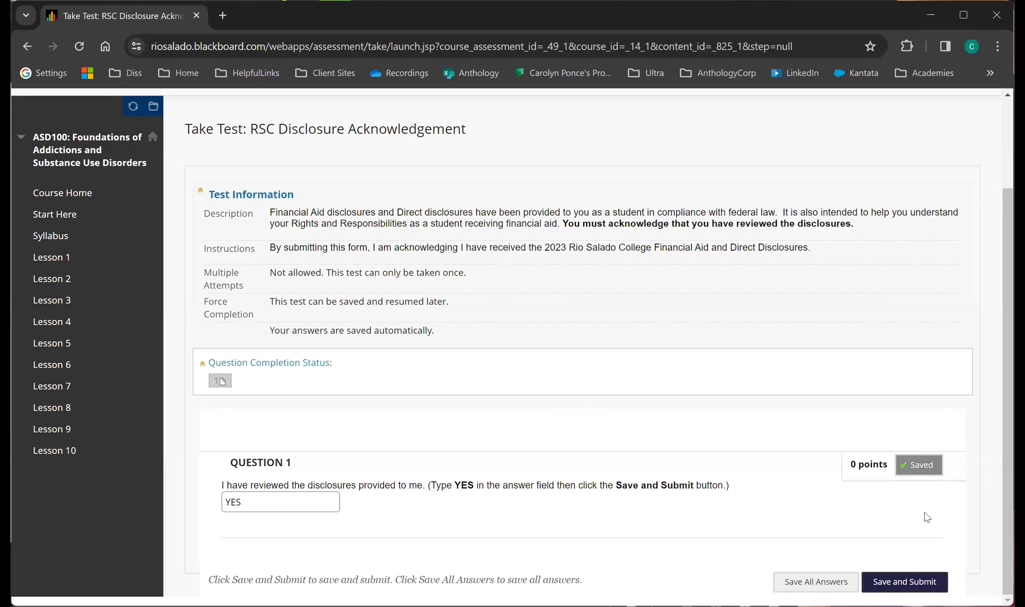
# Submit the RSC Disclosure Acknowledgement test and confirm the submission.
pyautogui.click(909, 590)
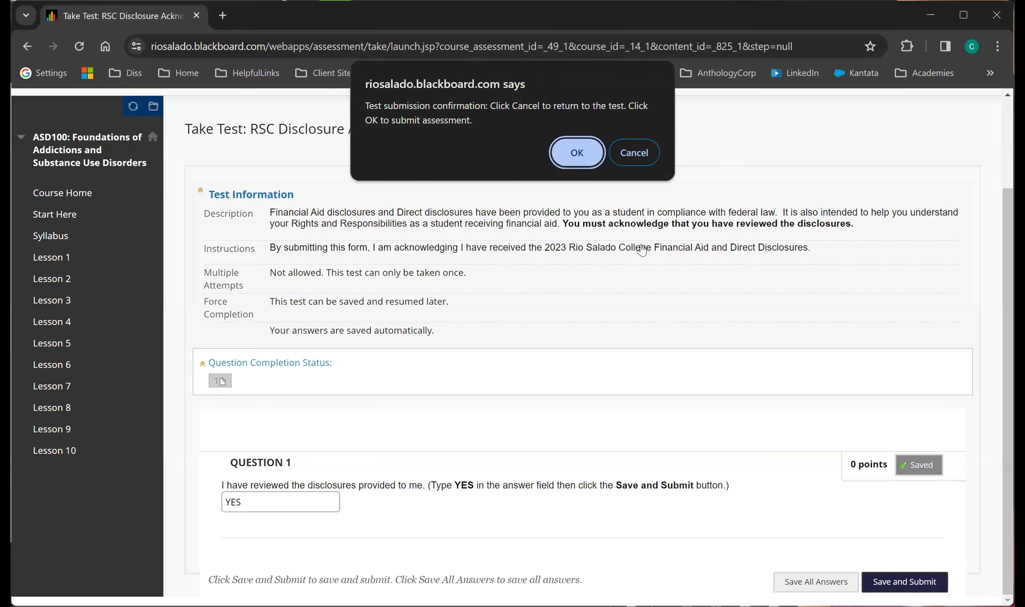
pyautogui.click(586, 153)
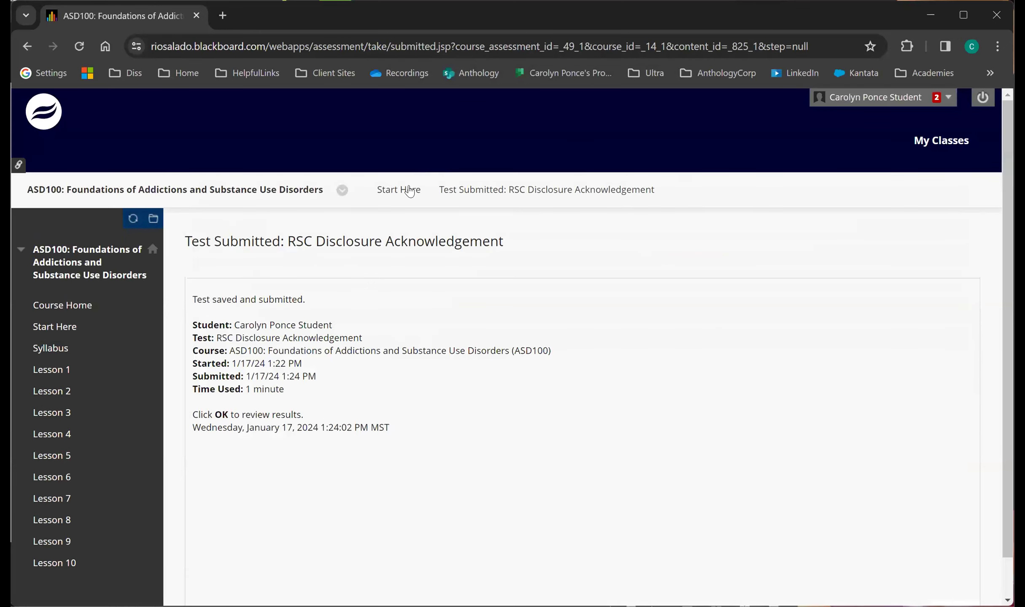
# Return to the Start Here page and open the Direct Disclosures item.
pyautogui.click(410, 190)
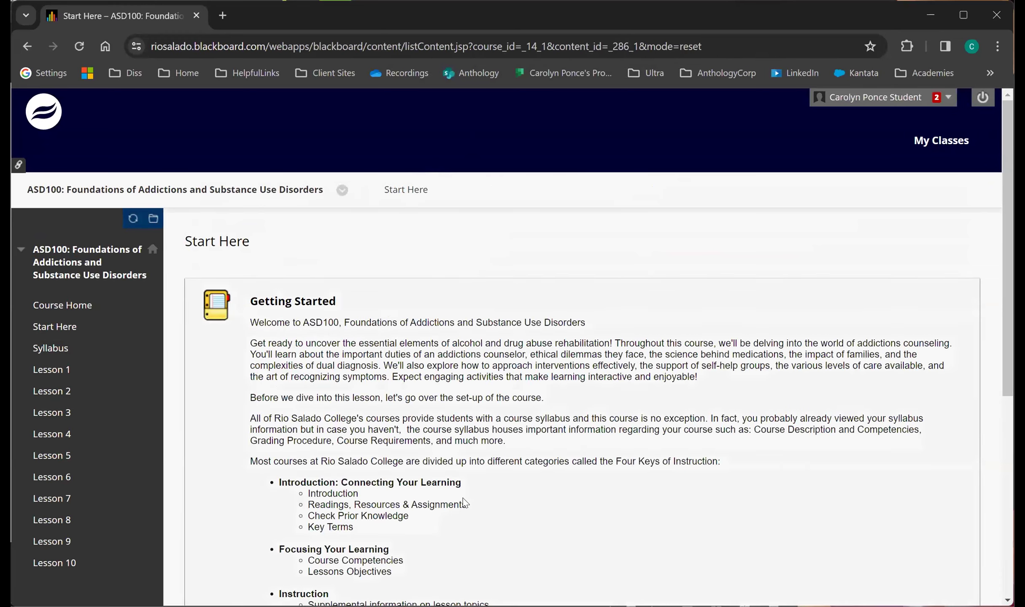
pyautogui.scroll(-6, 464, 503)
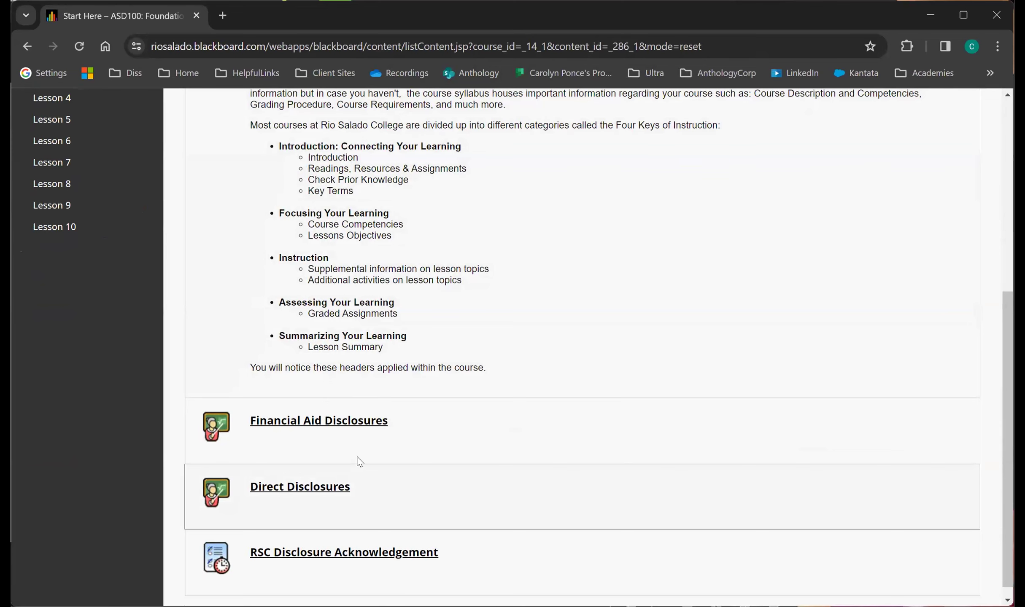
pyautogui.click(310, 491)
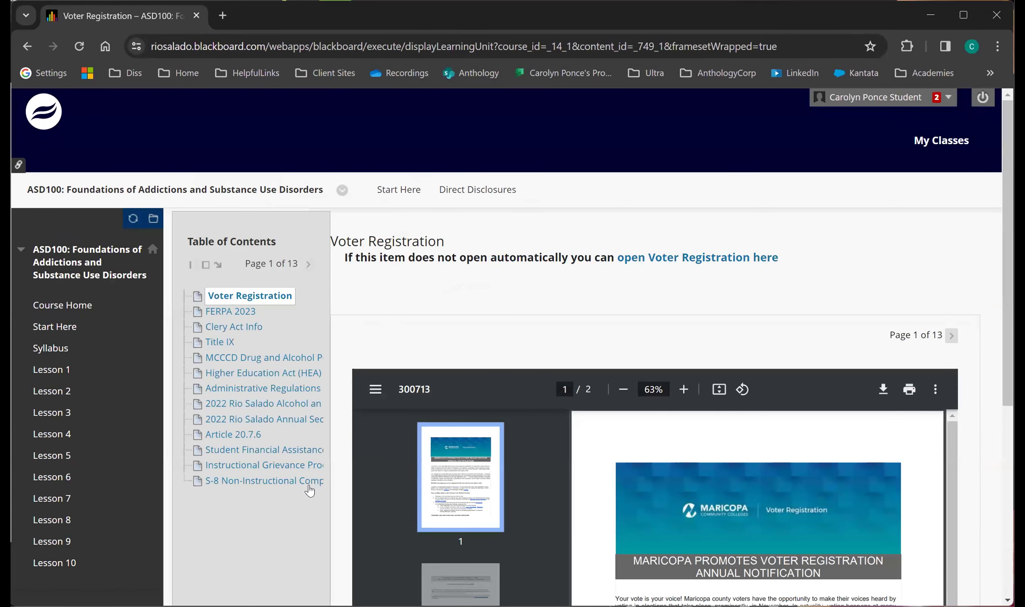
# Return to the course's Start Here page and look over the disclosure and acknowledgement items listed below Getting Started.
pyautogui.click(397, 190)
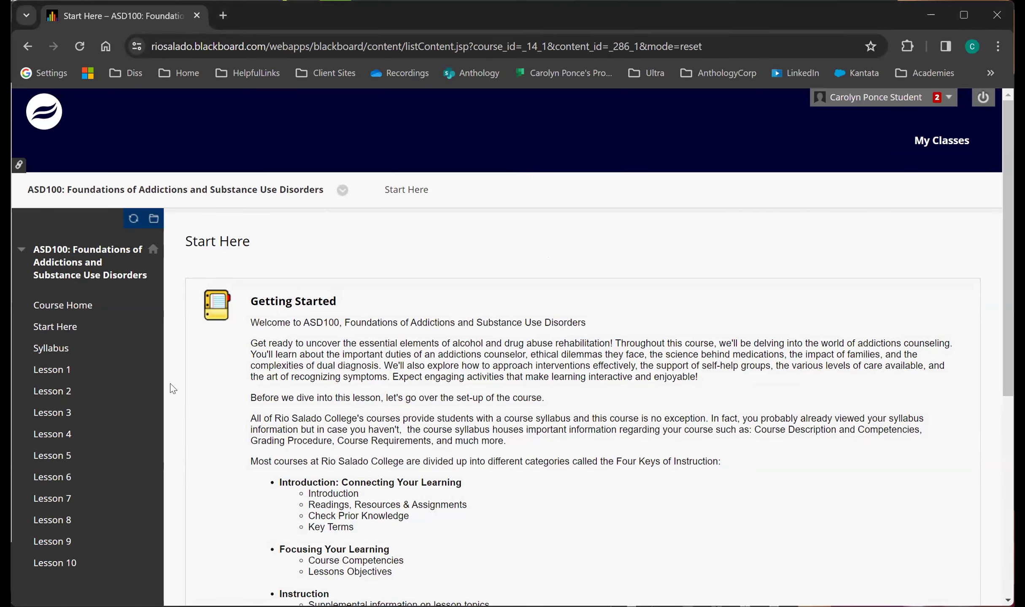
pyautogui.scroll(-5, 173, 388)
pyautogui.scroll(-3, 181, 359)
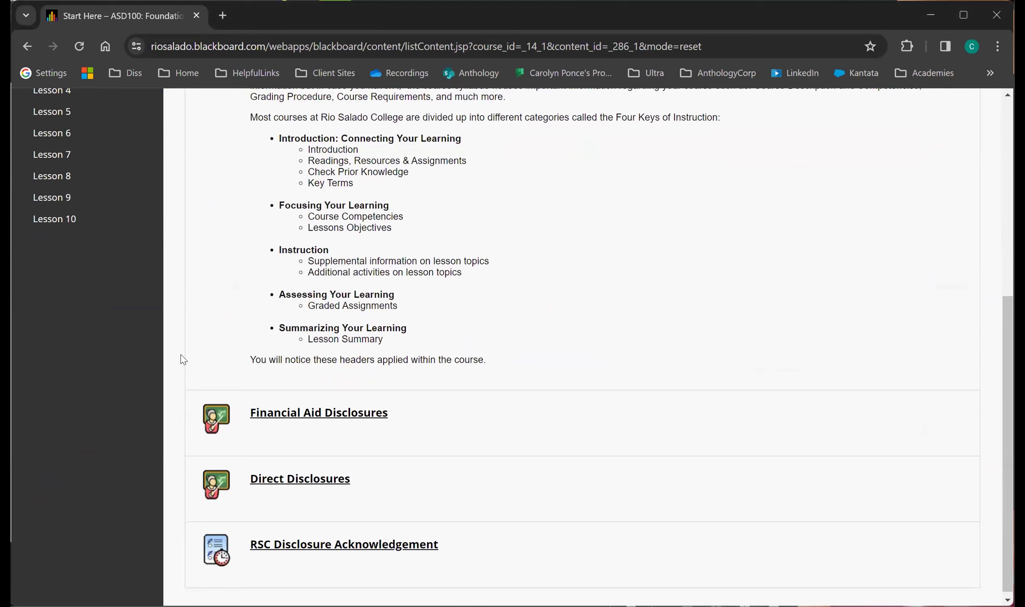
pyautogui.scroll(8, 182, 359)
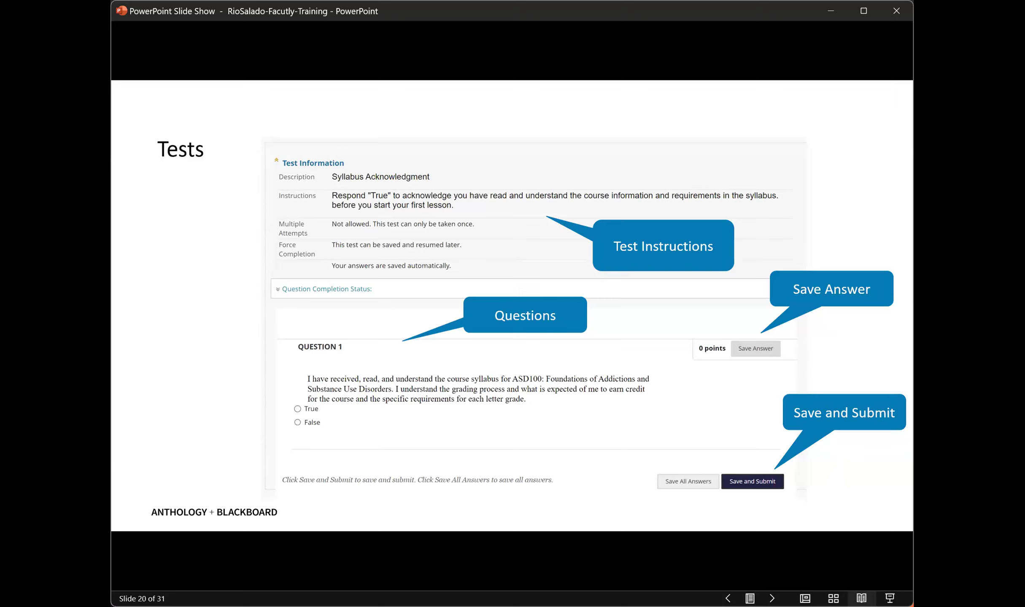
pyautogui.press('Left')
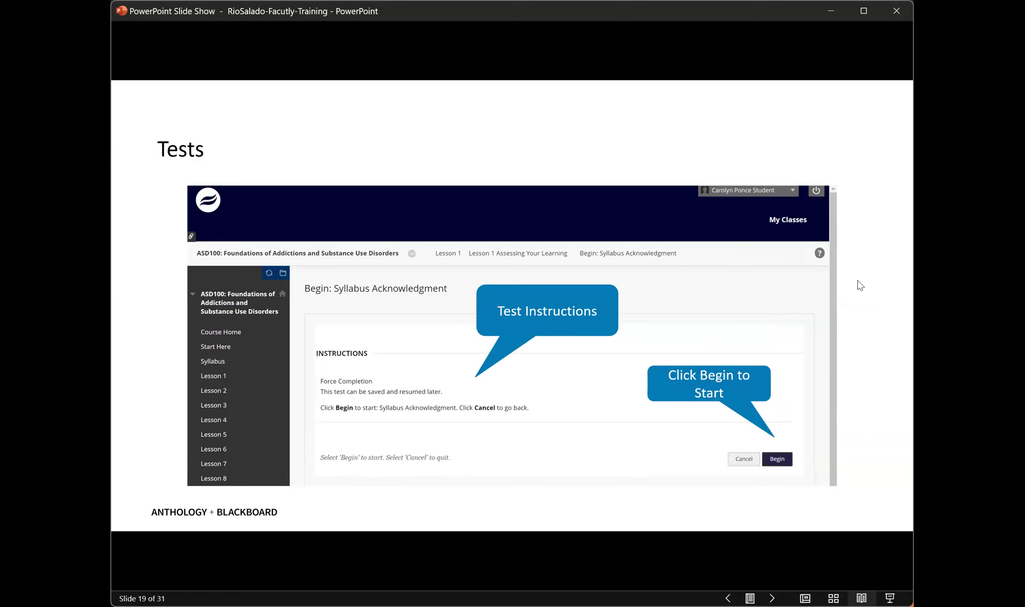
pyautogui.click(852, 314)
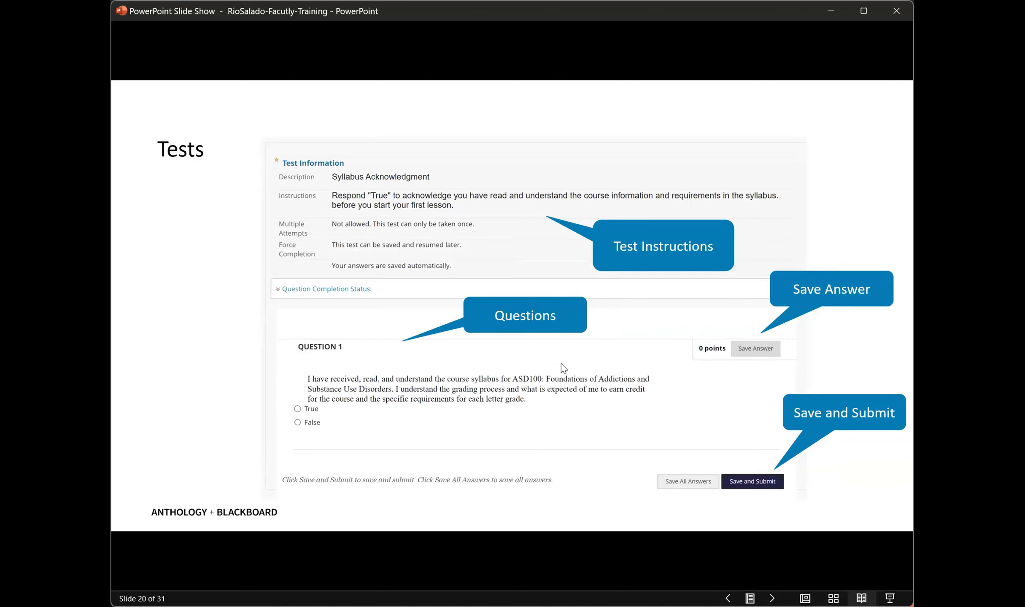
pyautogui.click(620, 442)
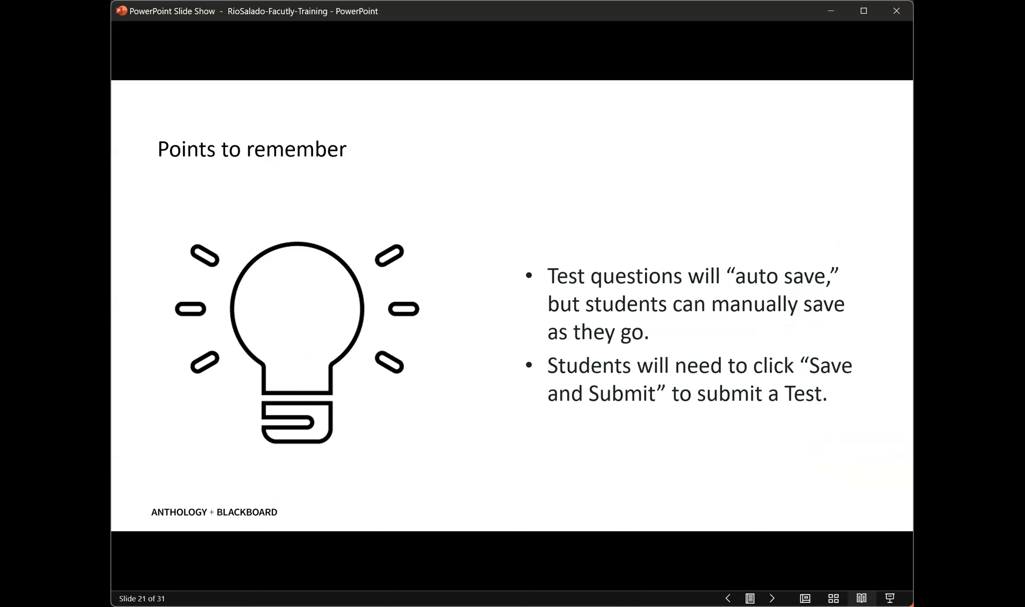
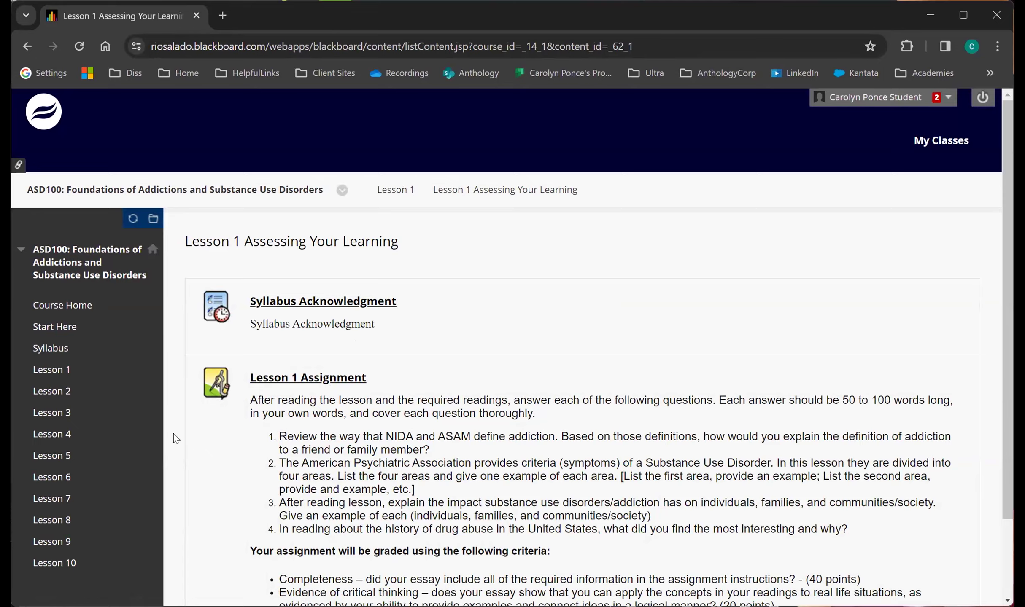
# Open the Lesson 1 Assignment and look through its instructions and grading criteria down to the submission options.
pyautogui.scroll(-1, 173, 434)
pyautogui.scroll(-3, 173, 433)
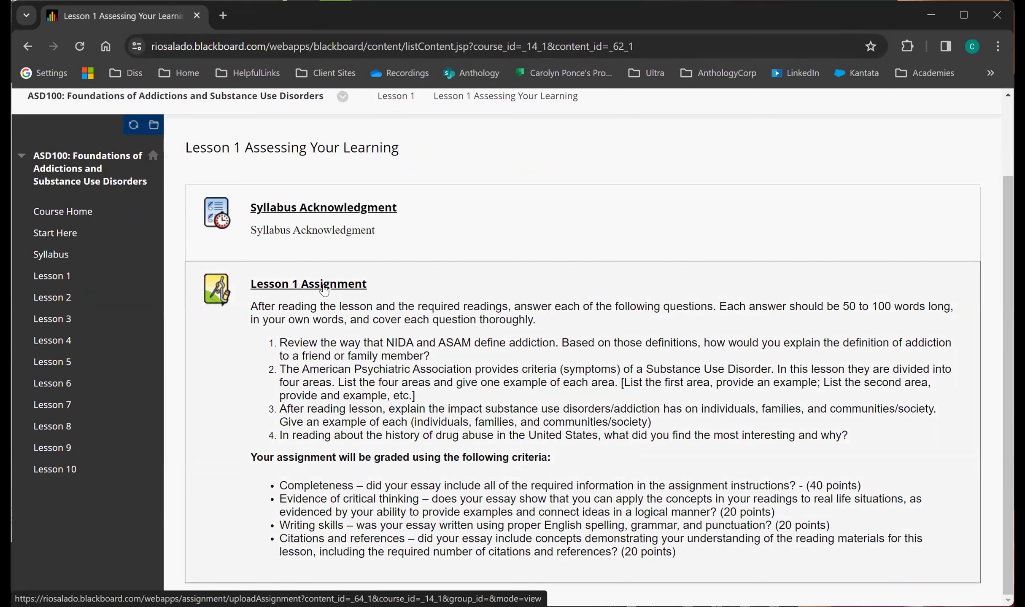
pyautogui.click(324, 291)
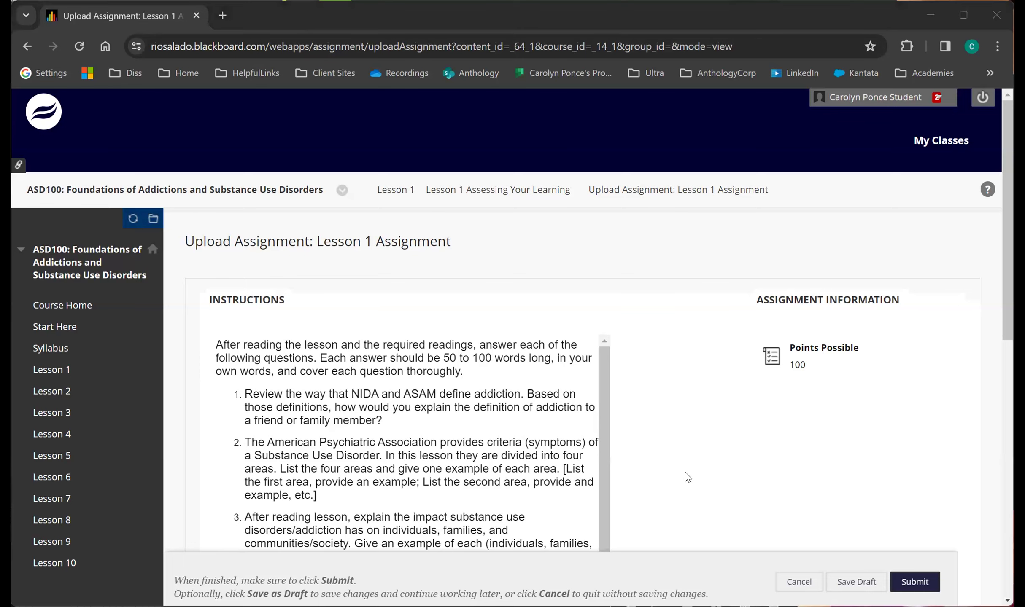
pyautogui.scroll(-3, 688, 479)
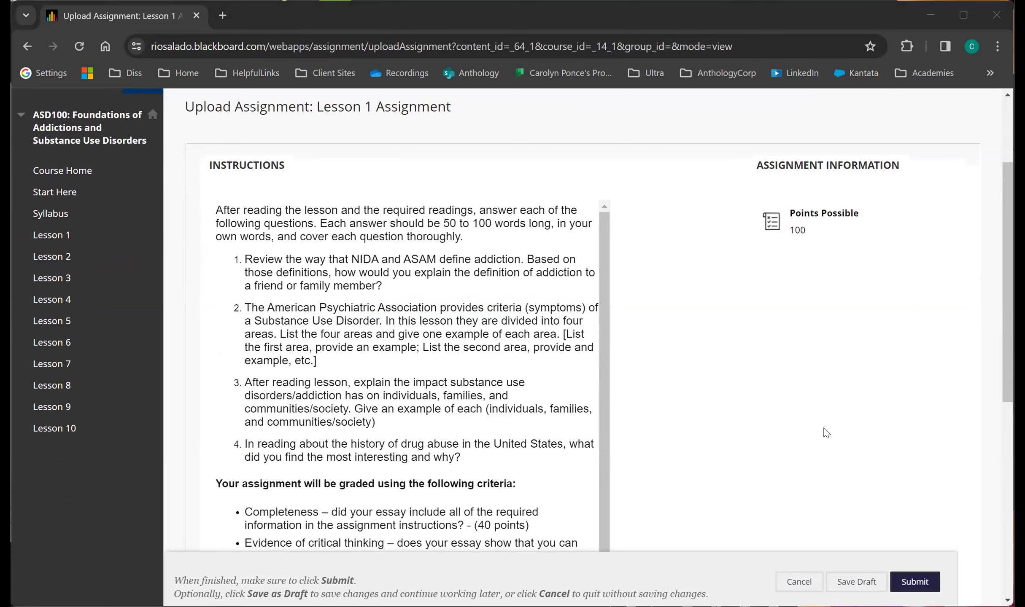
pyautogui.scroll(-8, 835, 390)
pyautogui.scroll(8, 836, 392)
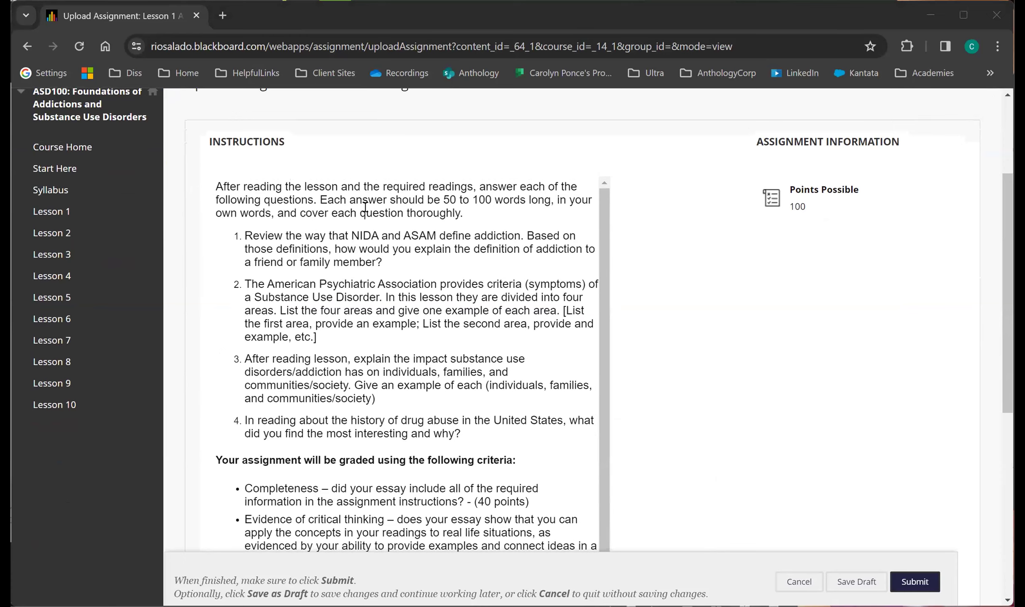
pyautogui.scroll(-1, 363, 327)
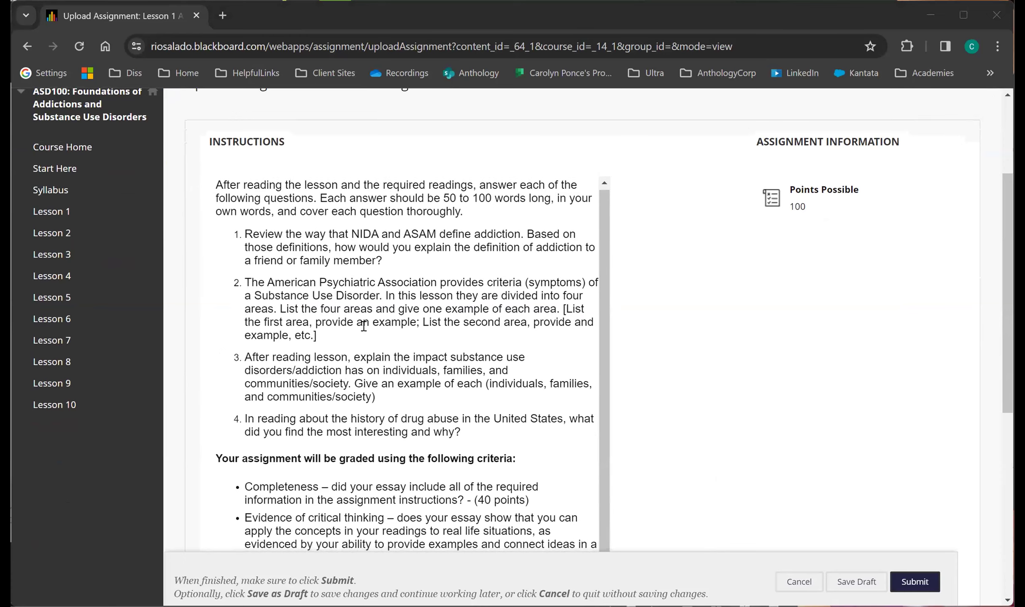
pyautogui.scroll(-8, 485, 406)
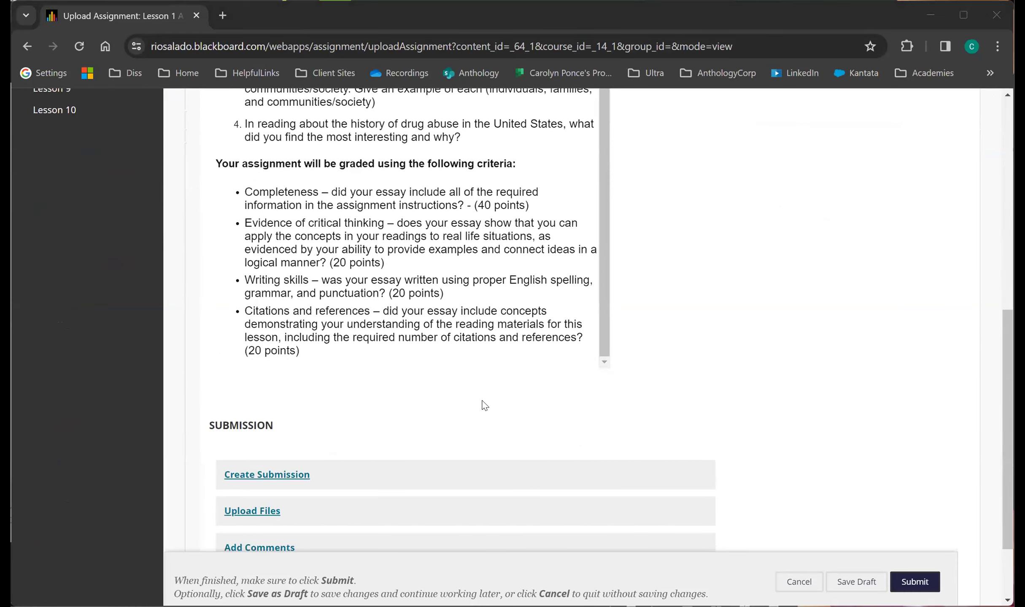
pyautogui.scroll(-2, 485, 406)
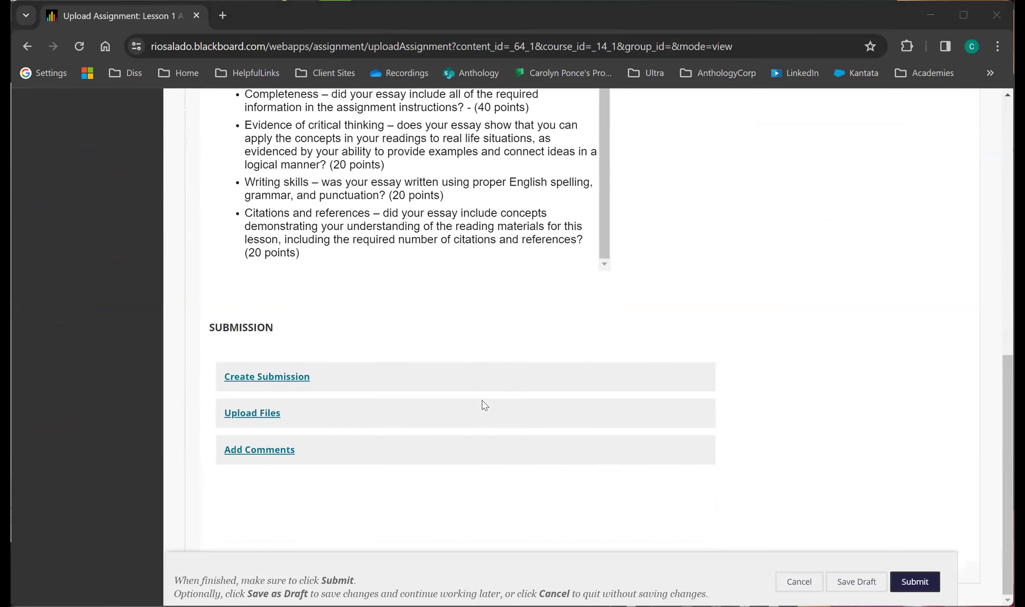
# Open the Create Submission text editor for the assignment and show its full set of formatting tools.
pyautogui.click(302, 382)
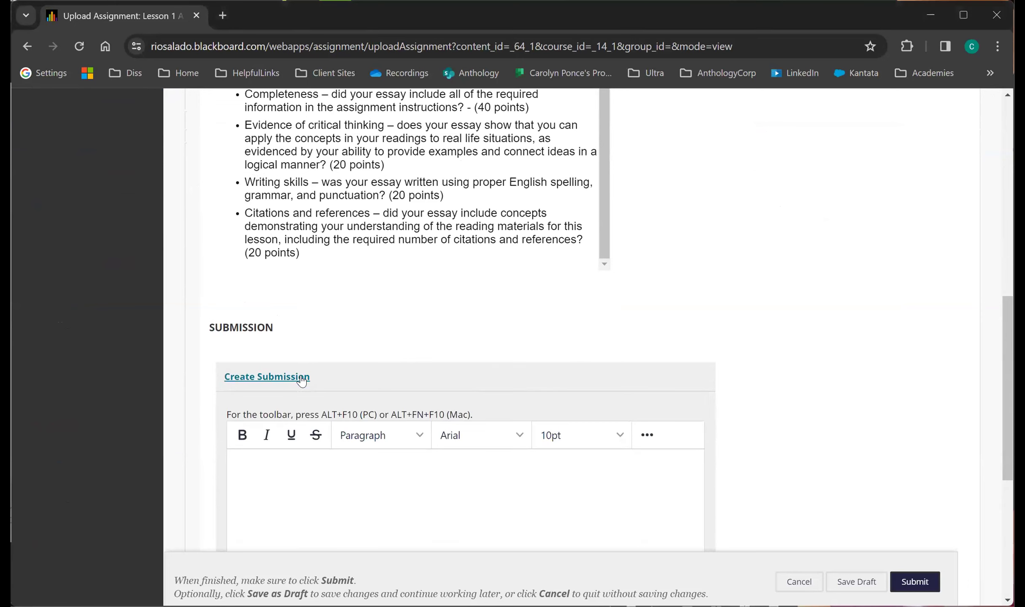
pyautogui.click(388, 510)
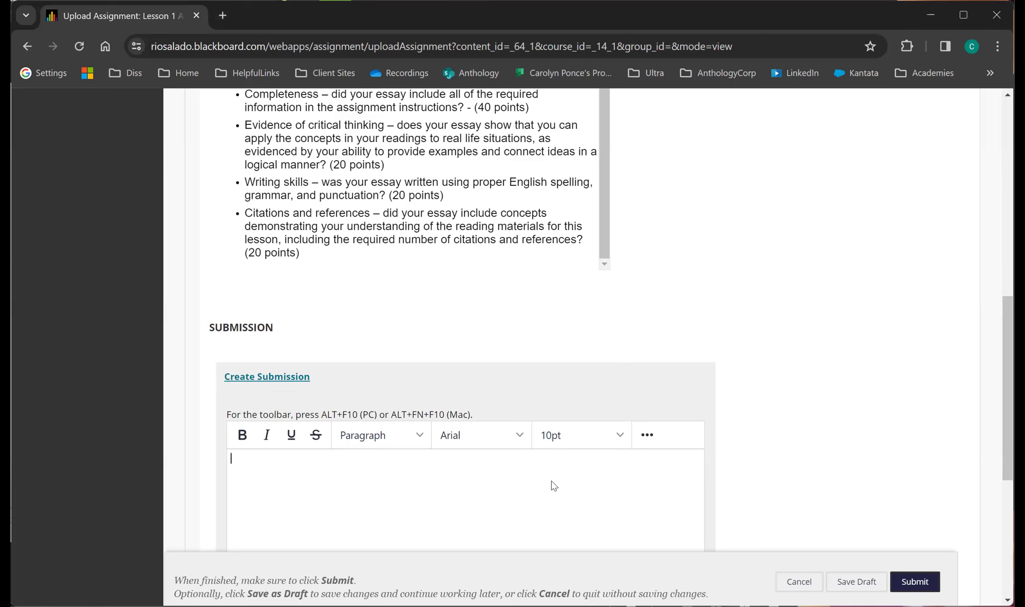
pyautogui.click(648, 437)
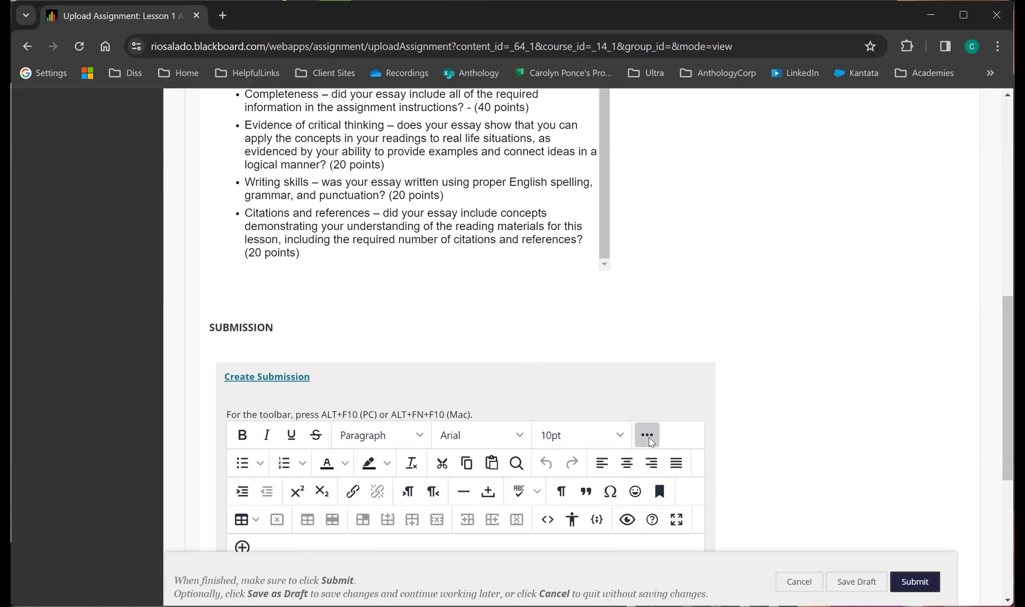
pyautogui.scroll(-2, 649, 438)
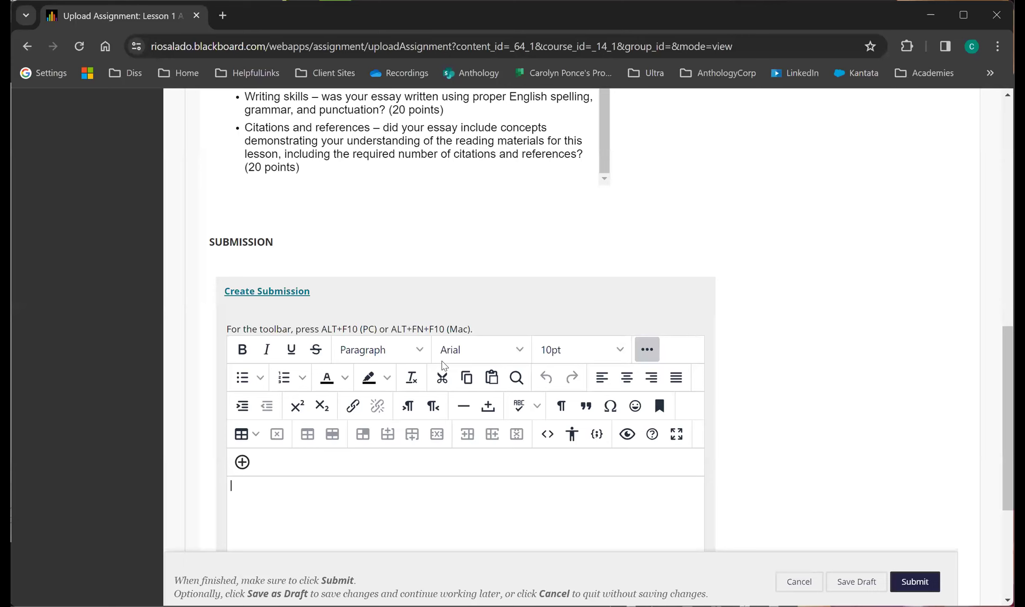
pyautogui.click(639, 346)
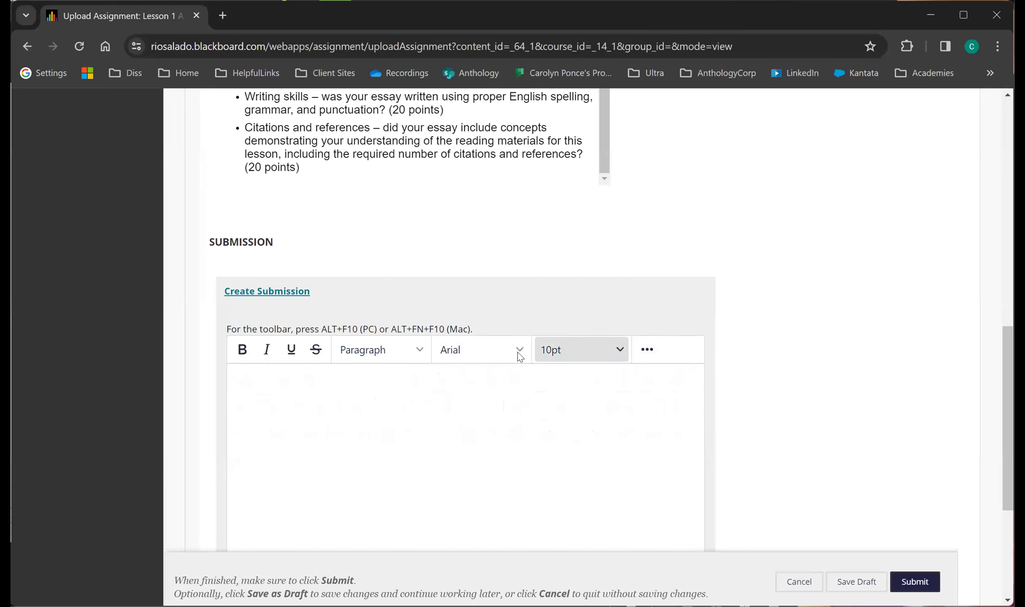
pyautogui.click(646, 350)
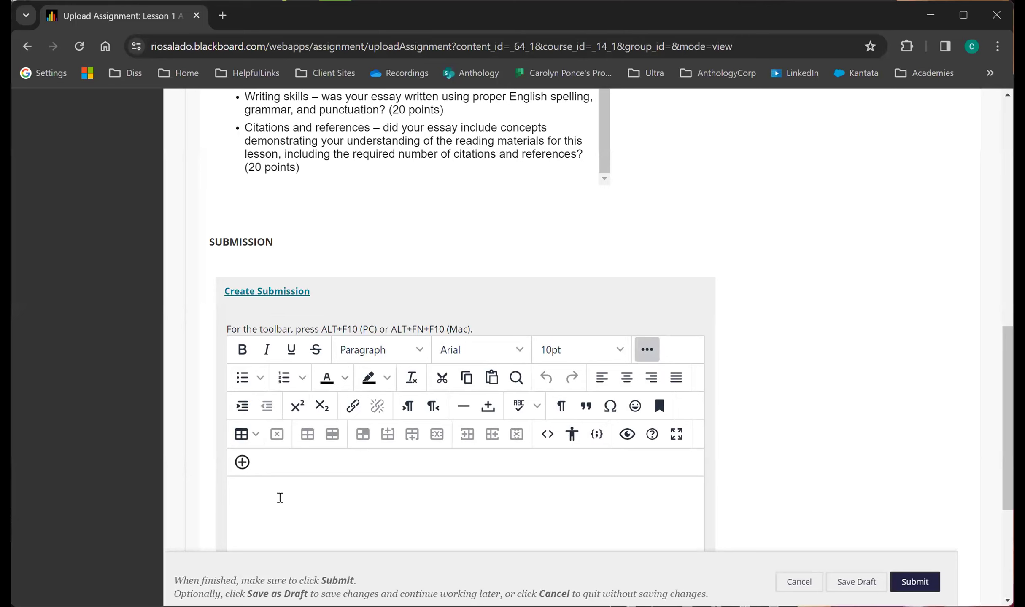
# Write the submission text: This is a sample using "Create Submission.".
pyautogui.write('This is a sample')
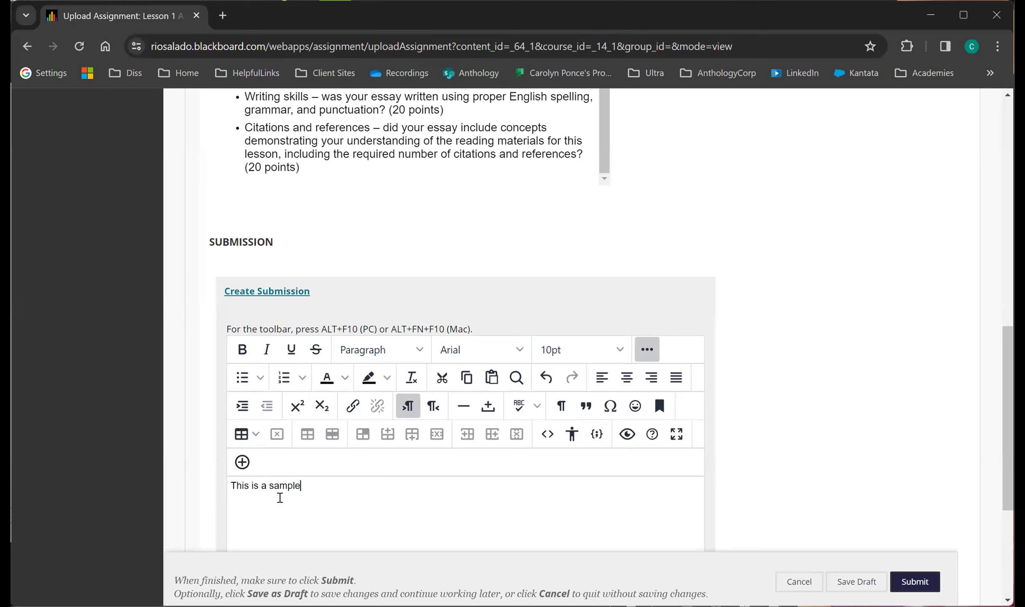
pyautogui.write(' using "Create Submission."')
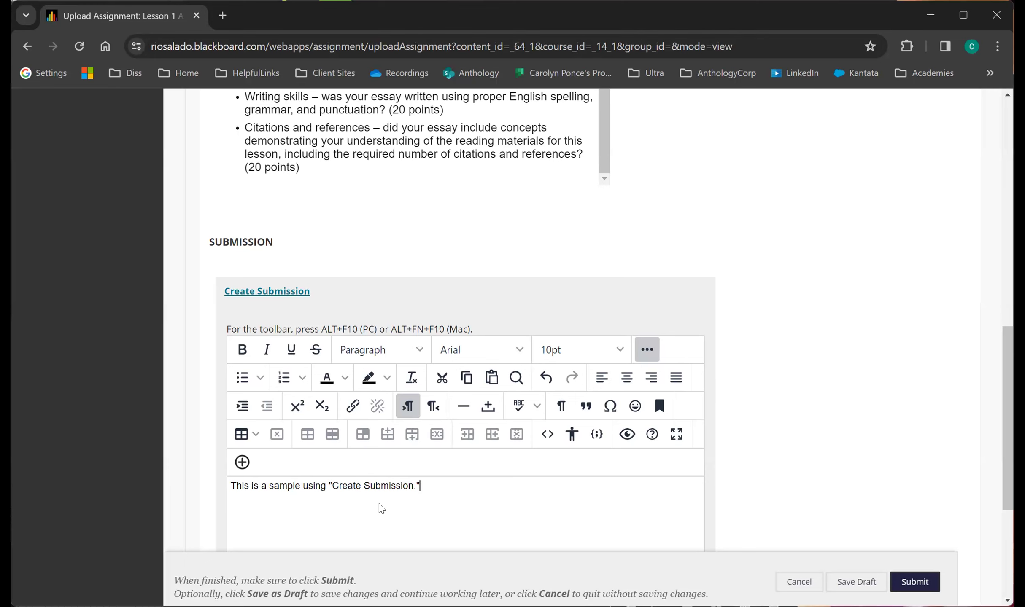
# Highlight the word count beneath the submission text, and clear the highlight.
pyautogui.scroll(-5, 380, 297)
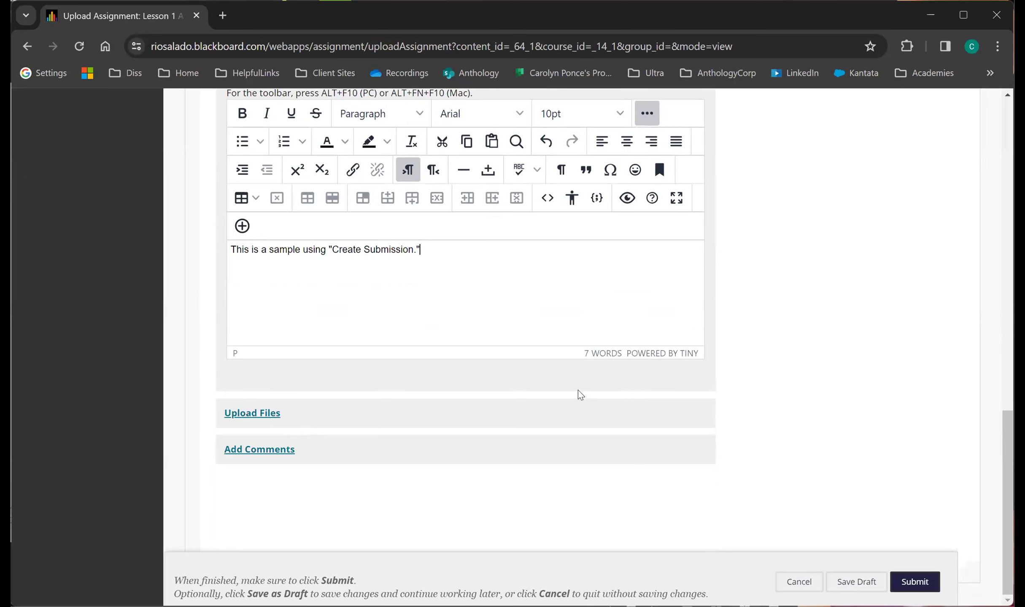
pyautogui.moveTo(583, 358); pyautogui.dragTo(622, 358)
pyautogui.click(438, 280)
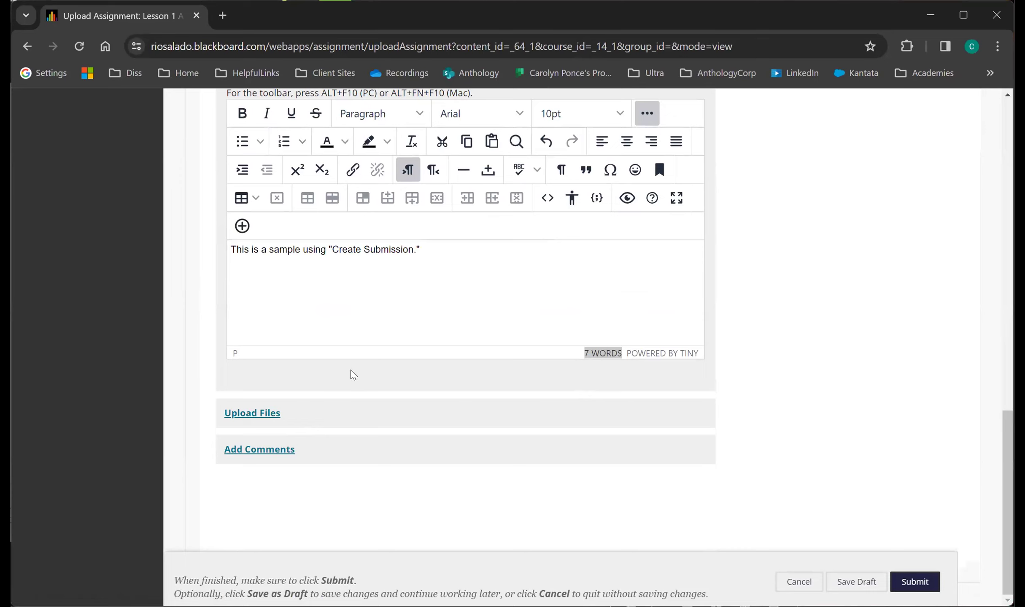
# Attach the local file SampleWord1.docx to the assignment submission.
pyautogui.click(269, 418)
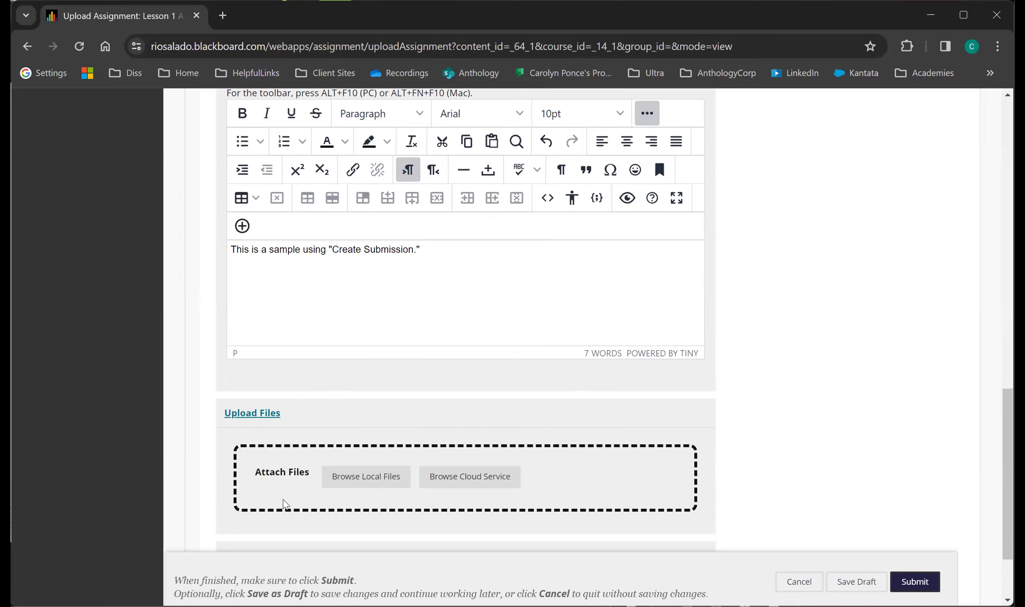
pyautogui.click(356, 486)
pyautogui.click(901, 581)
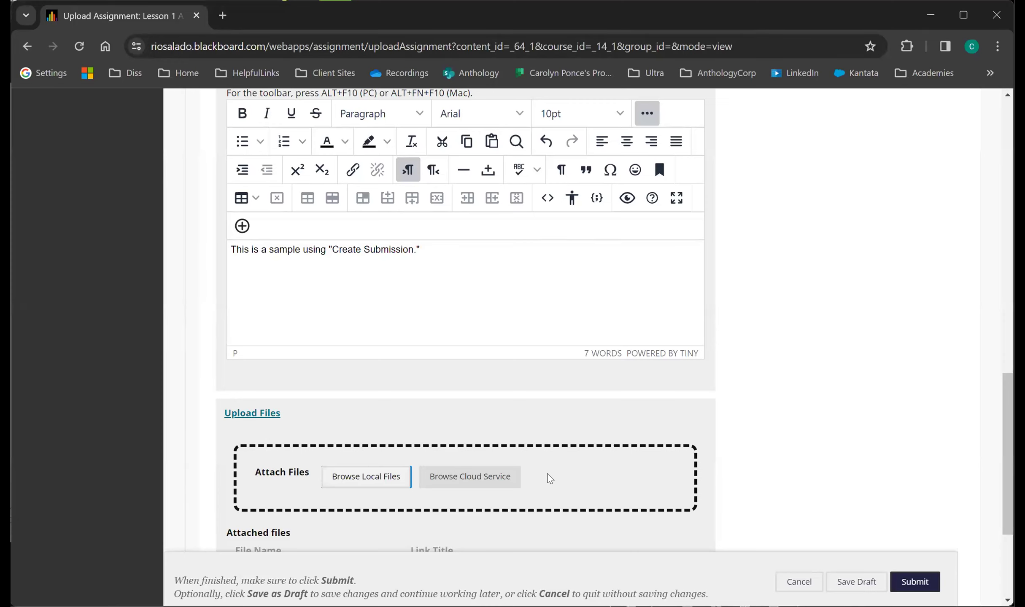
pyautogui.scroll(-2, 550, 479)
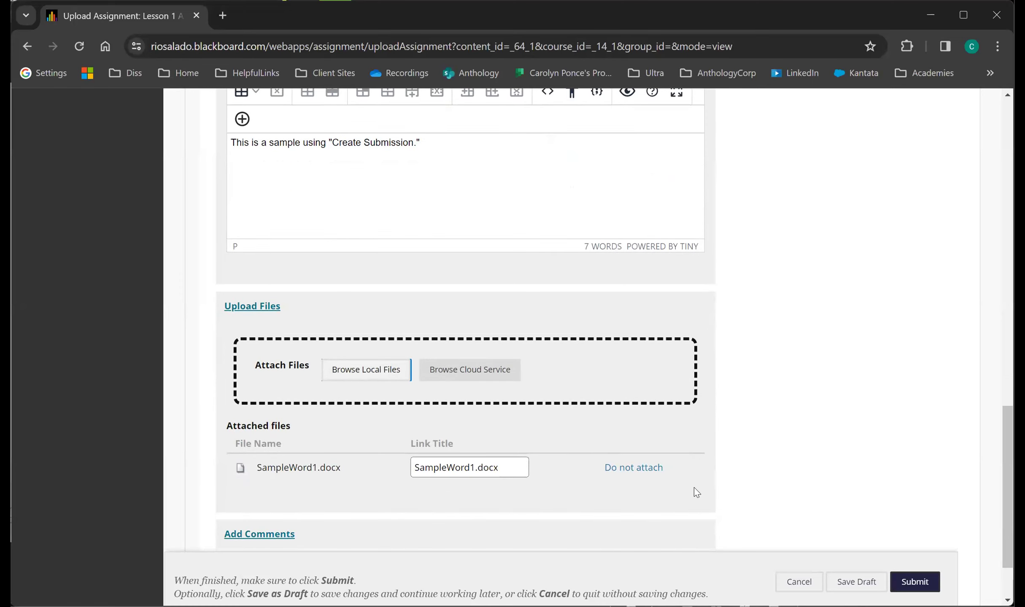
# Submit the Lesson 1 Assignment and select the confirmation number in the success message.
pyautogui.scroll(-1, 696, 490)
pyautogui.scroll(-1, 694, 488)
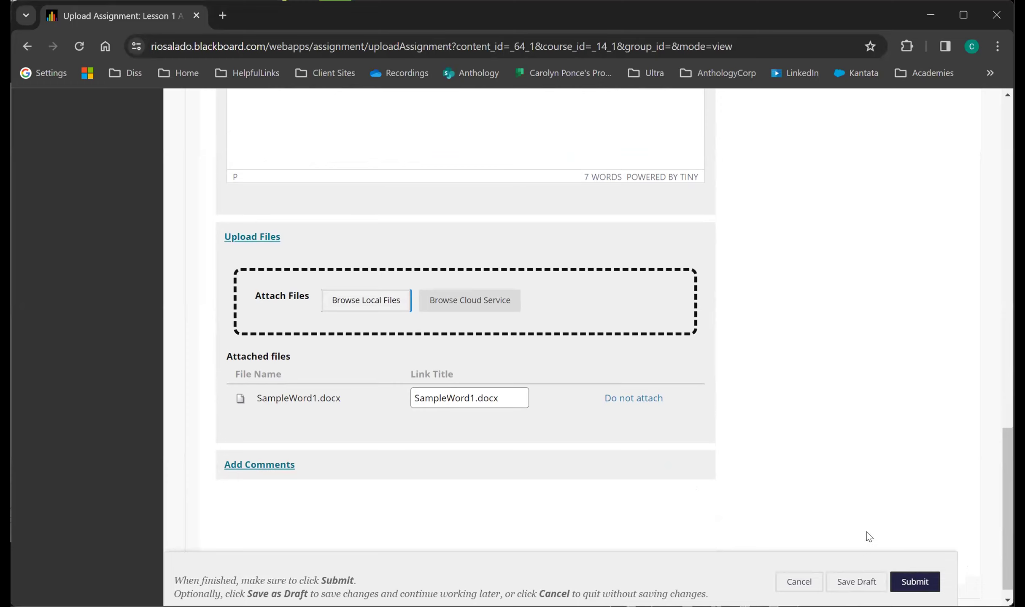
pyautogui.click(915, 585)
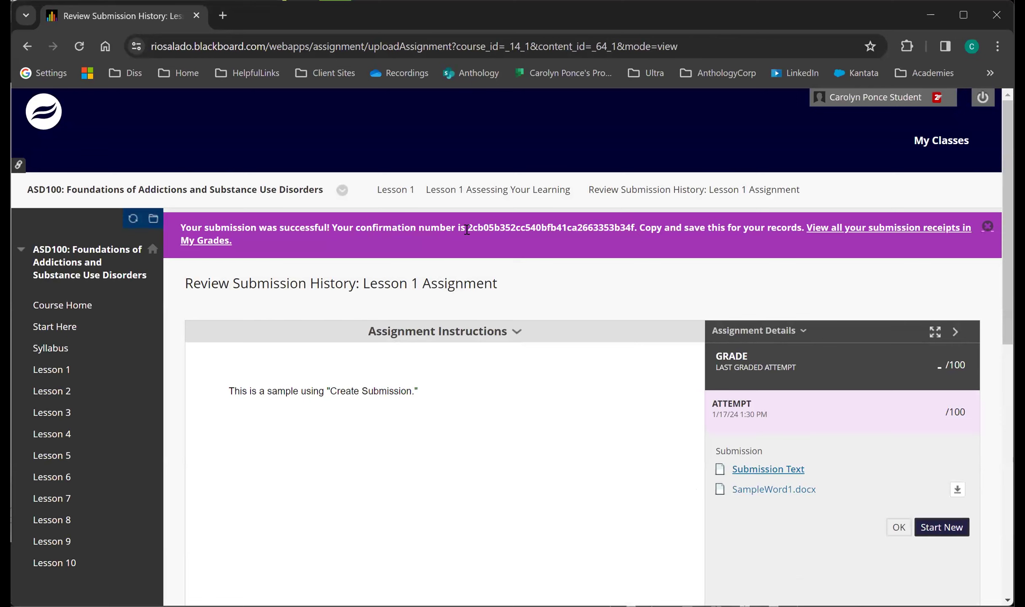
pyautogui.moveTo(468, 230); pyautogui.dragTo(635, 228)
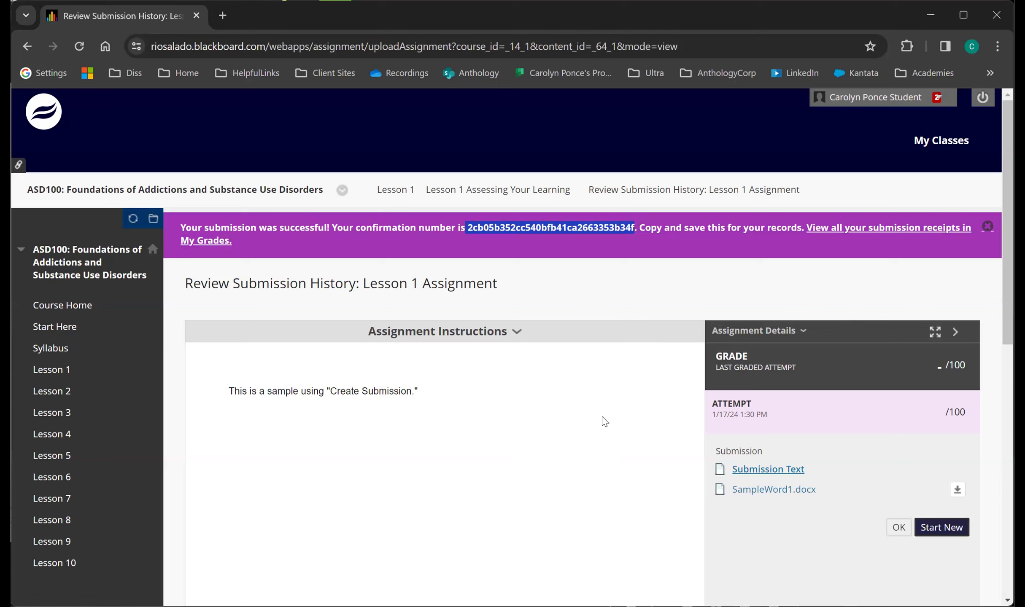
# Expand and collapse the assignment instructions in the submission history, and preview the submitted SampleWord1.docx.
pyautogui.scroll(-3, 435, 392)
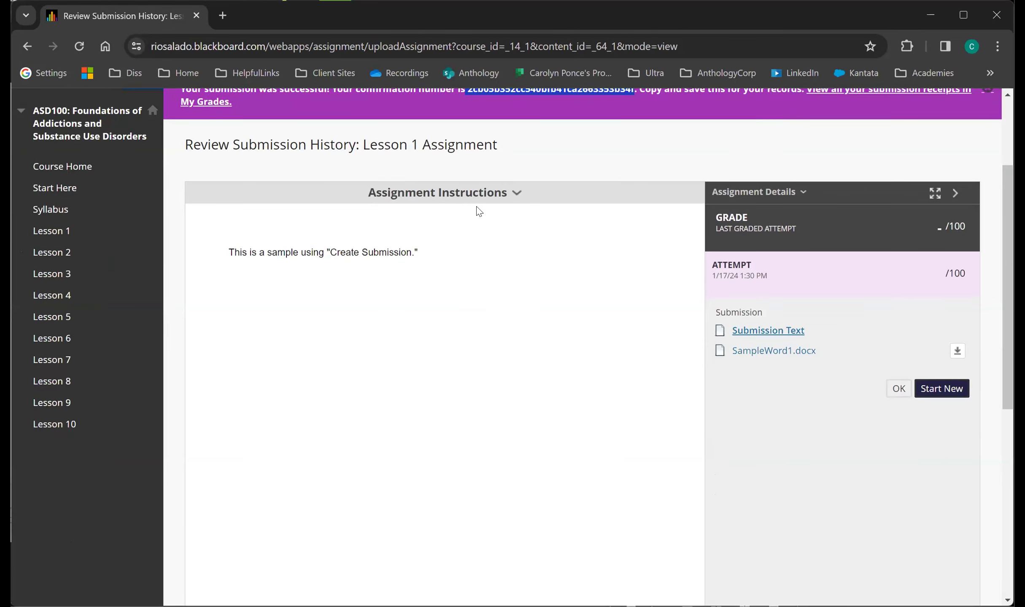
pyautogui.click(472, 195)
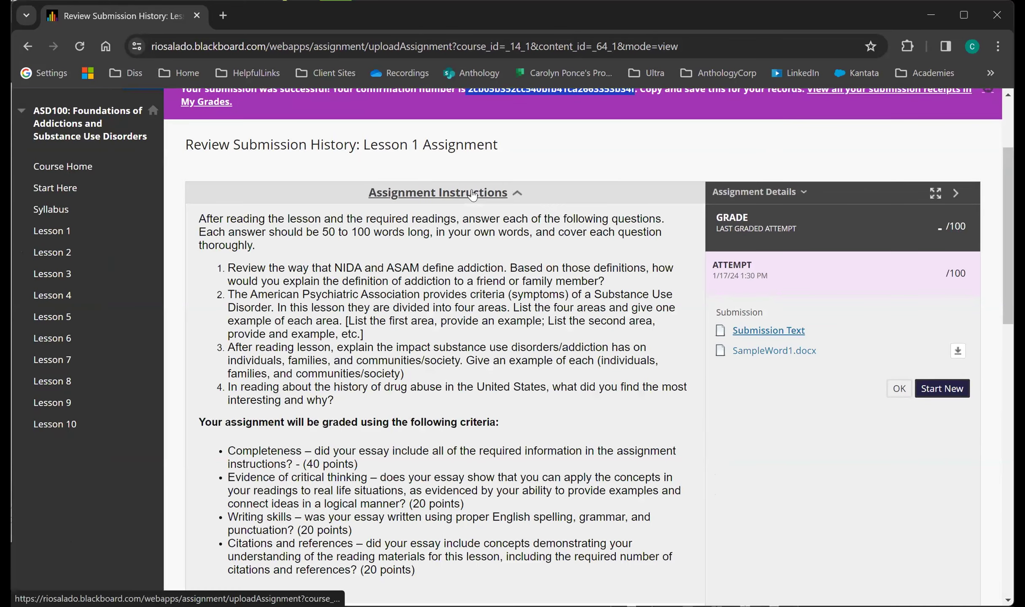
pyautogui.click(473, 195)
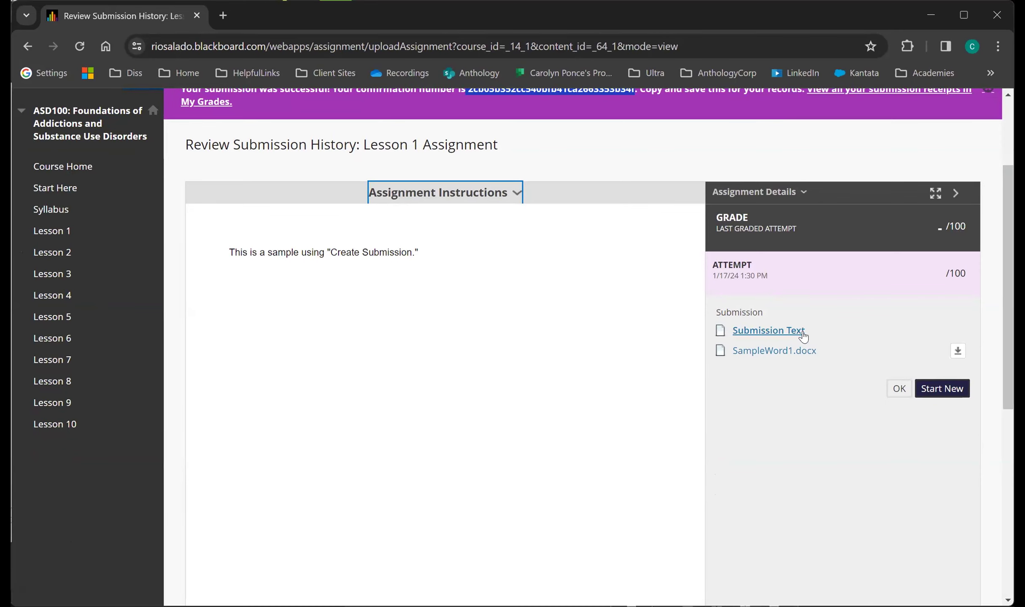
pyautogui.click(778, 350)
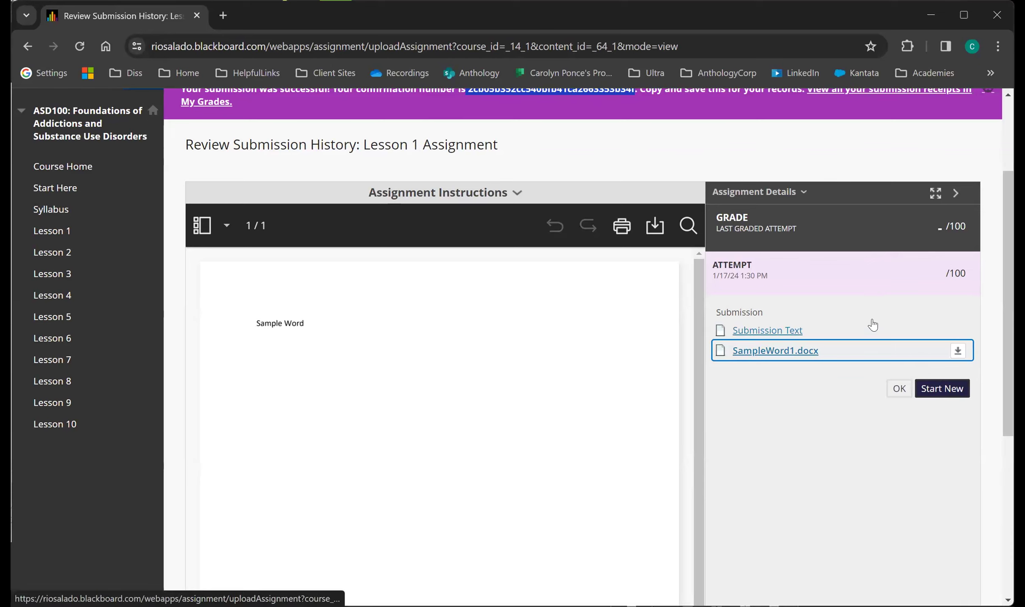
# Close the submission review and return to the Lesson 1 Assessing Your Learning page.
pyautogui.click(899, 389)
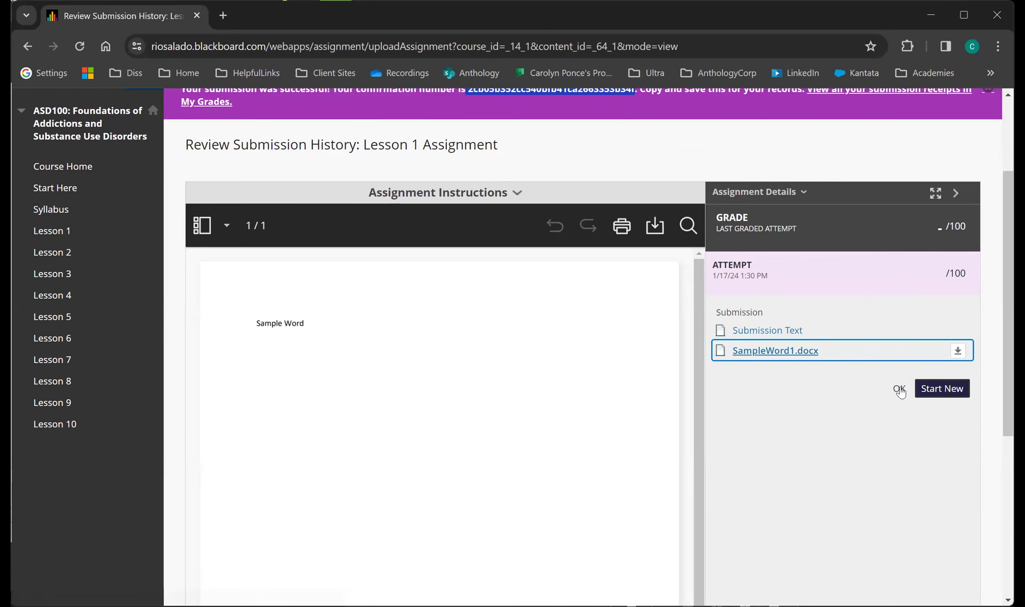
pyautogui.scroll(-2, 430, 389)
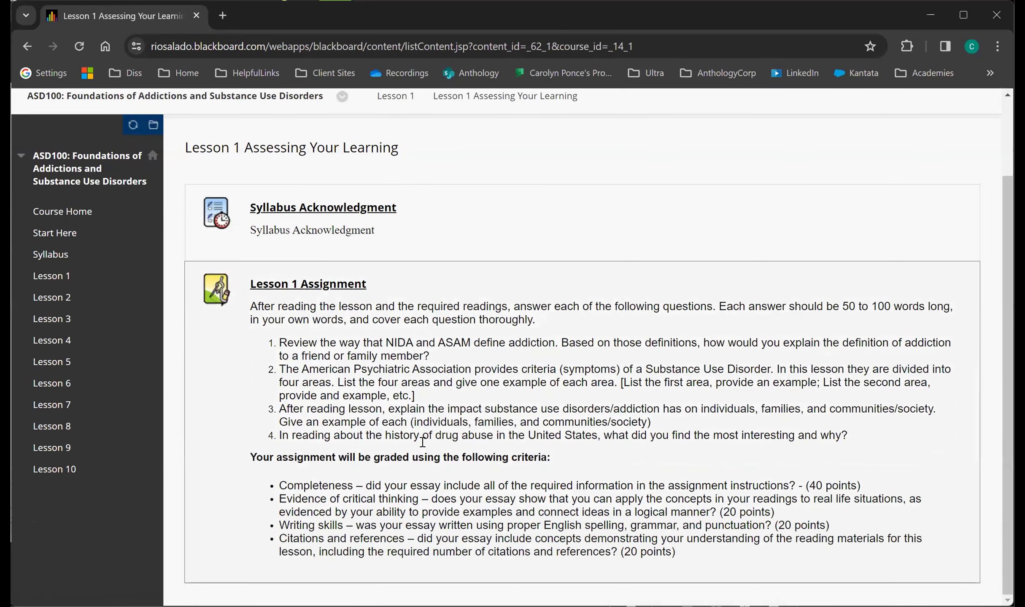
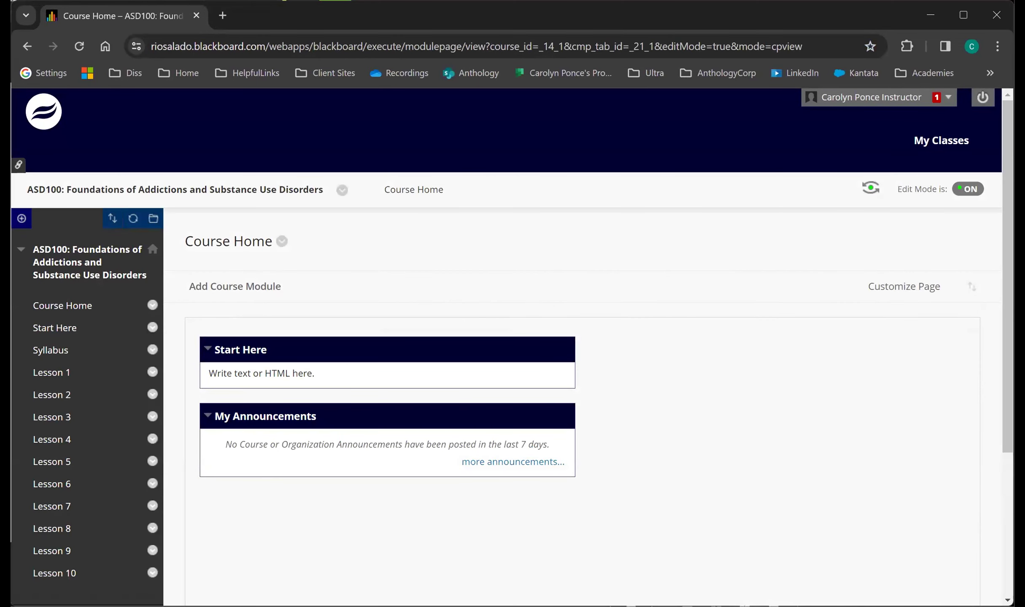
# Open the Full Grade Center of the ASD100 course from the course management tools.
pyautogui.scroll(-3, 180, 387)
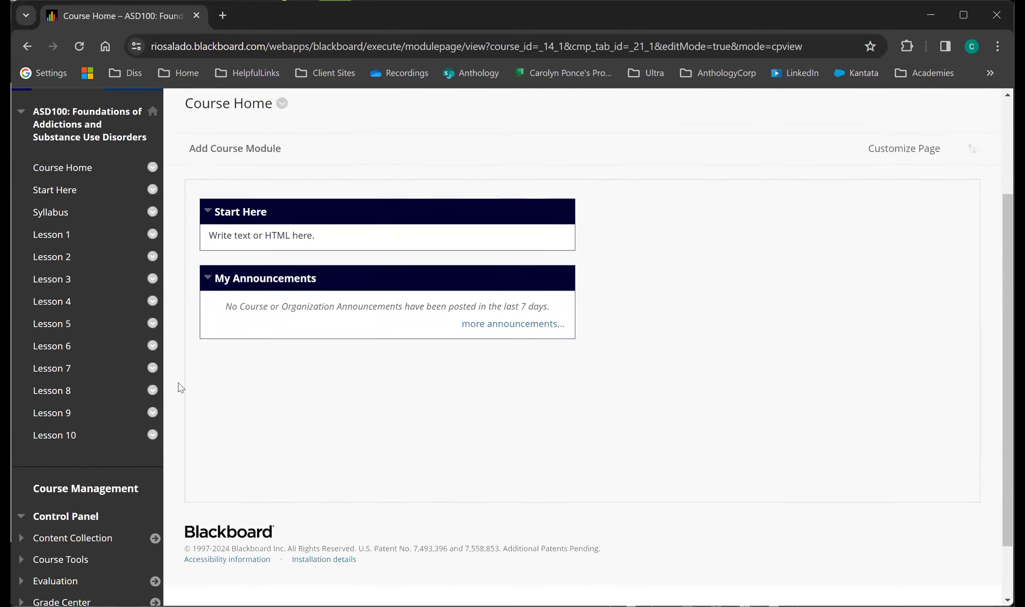
pyautogui.scroll(-2, 181, 387)
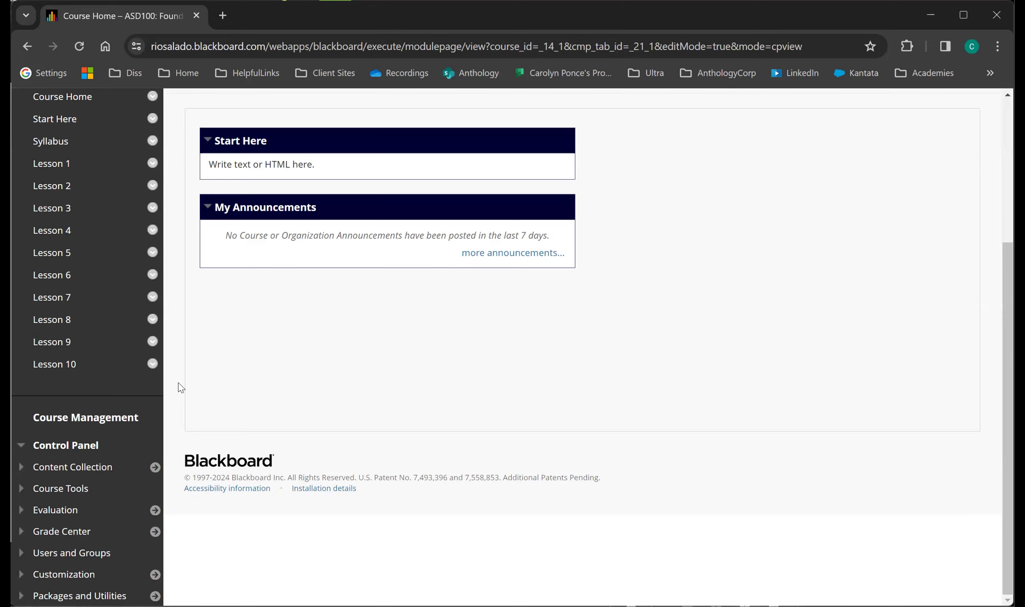
pyautogui.click(47, 534)
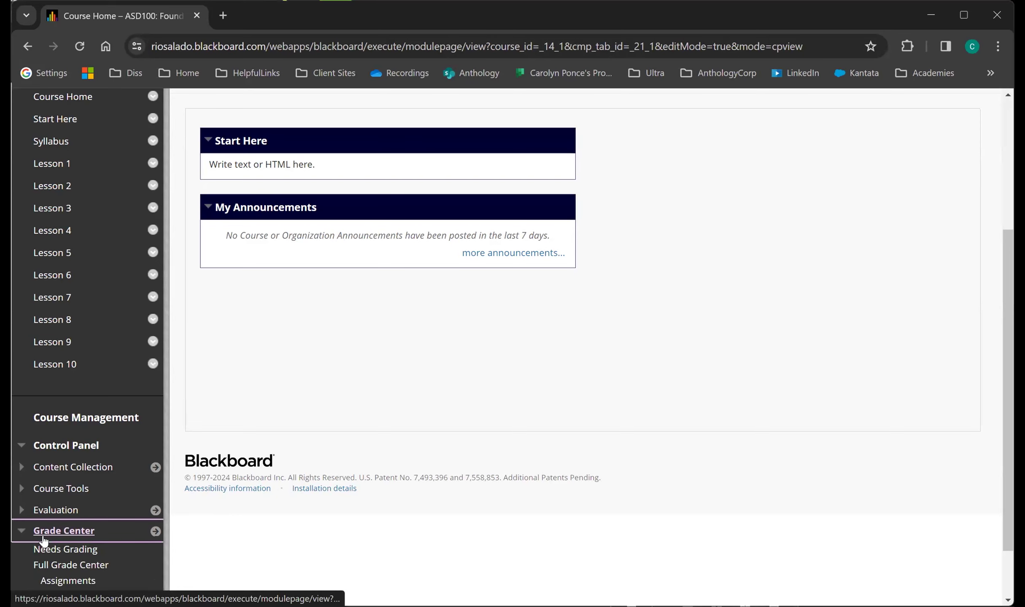
pyautogui.scroll(-2, 46, 541)
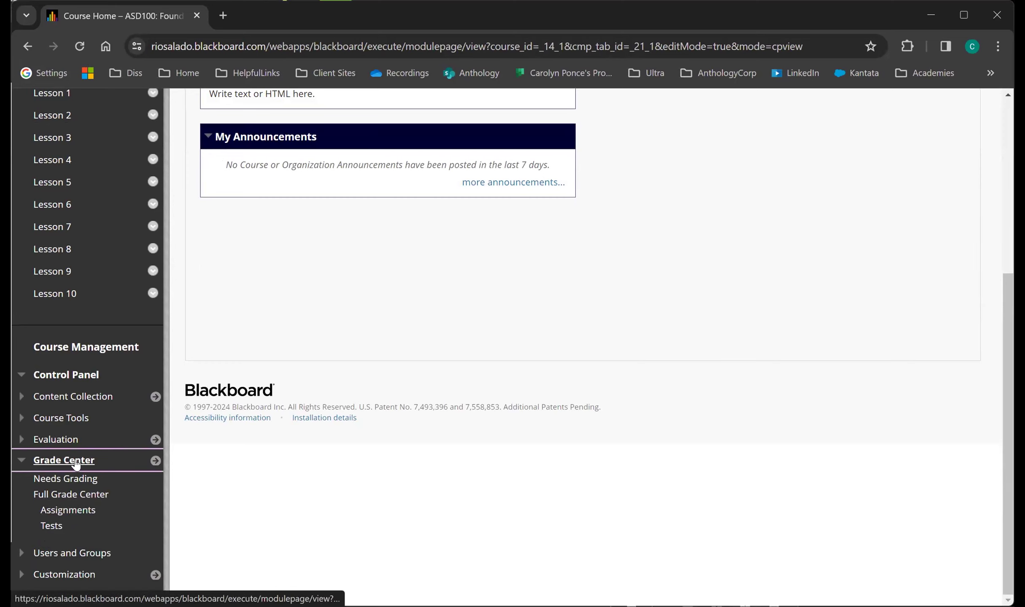
pyautogui.click(75, 498)
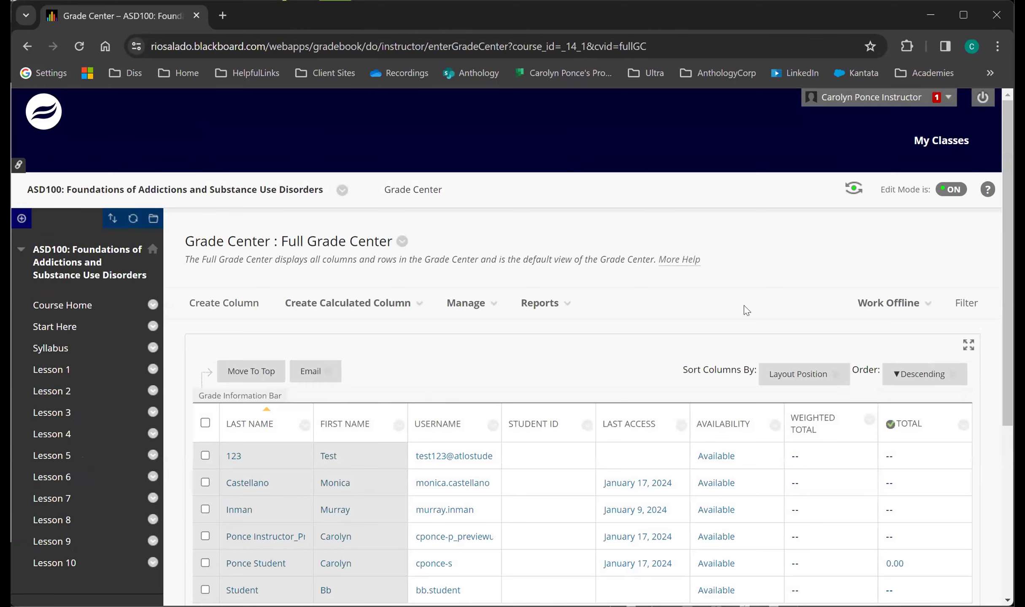
# Look over the Grade Center management options and the Column Organization page, leaving that page without submitting changes.
pyautogui.click(275, 314)
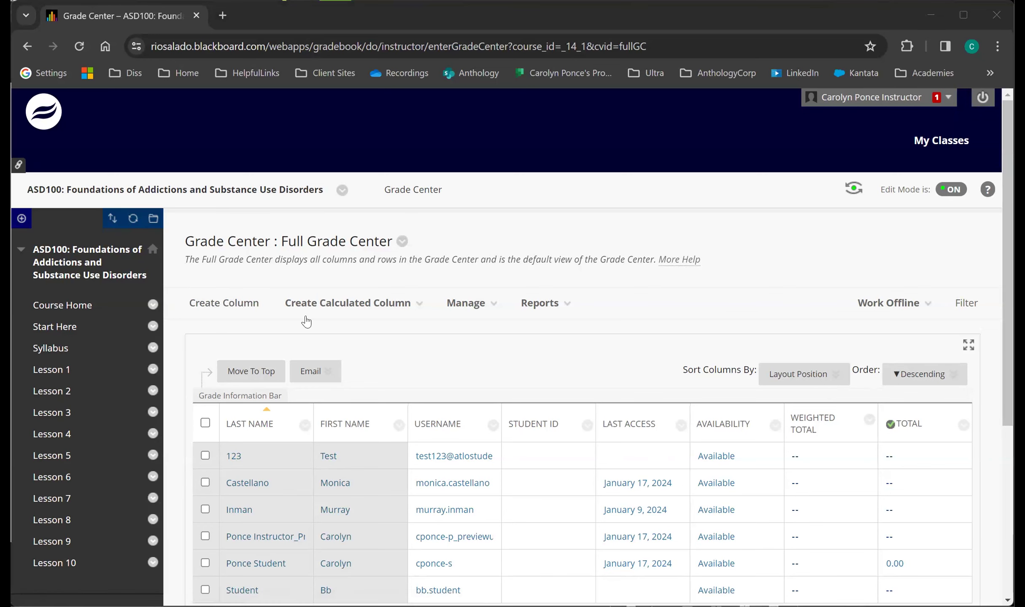
pyautogui.click(336, 315)
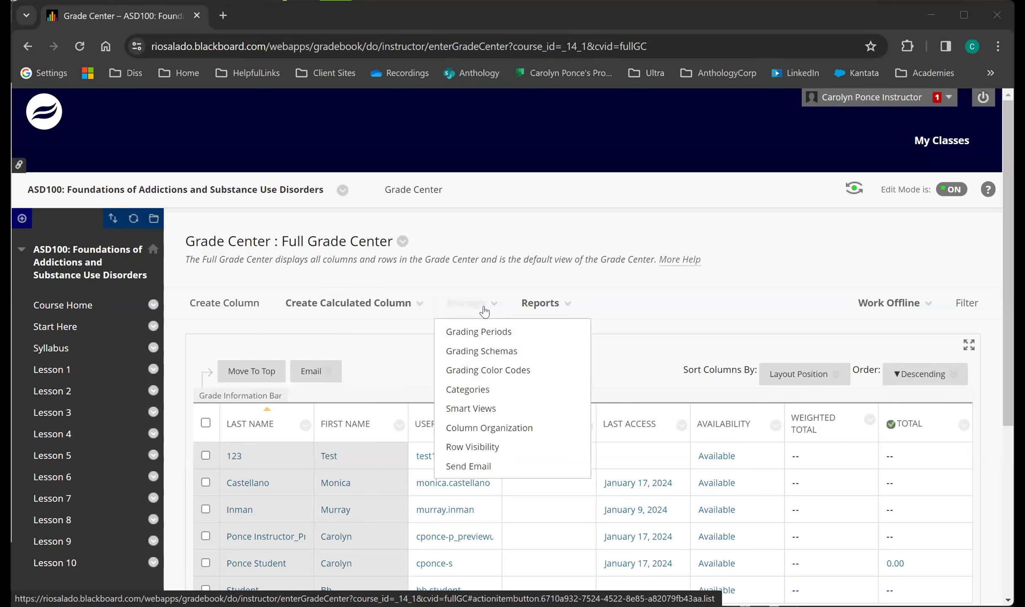
pyautogui.click(466, 304)
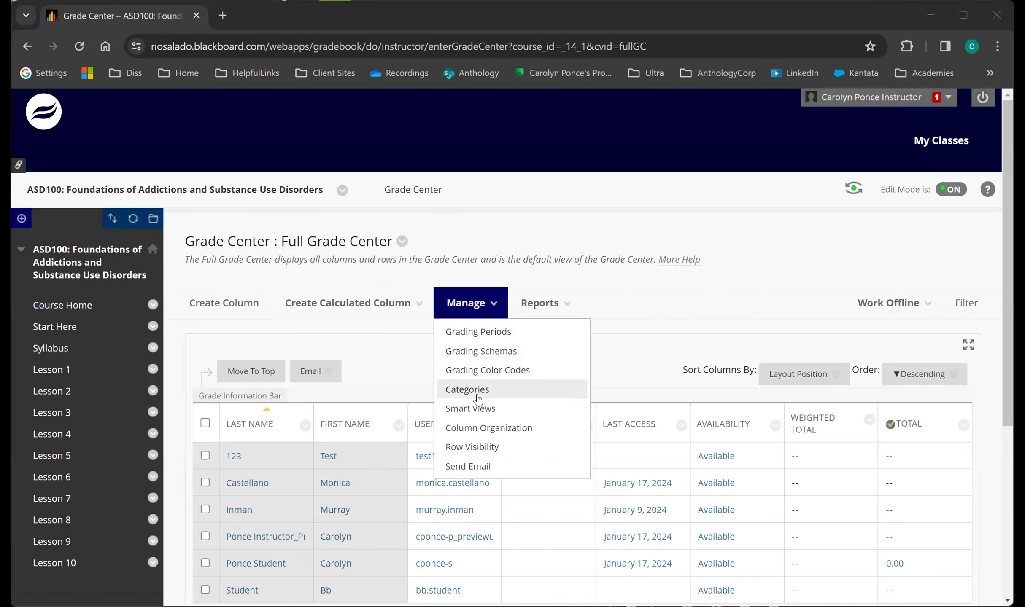
pyautogui.click(482, 428)
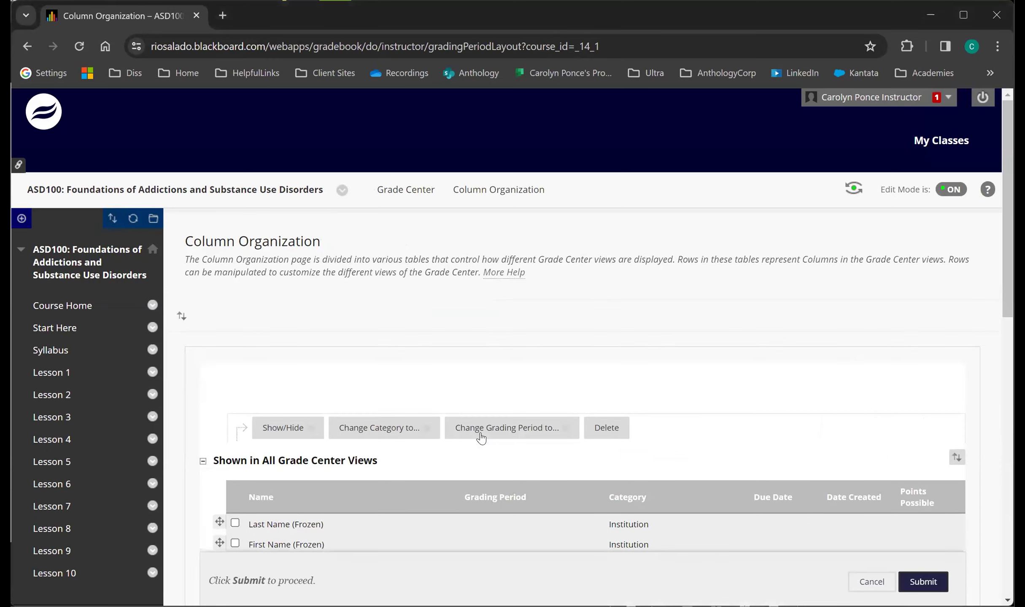
pyautogui.scroll(-8, 482, 439)
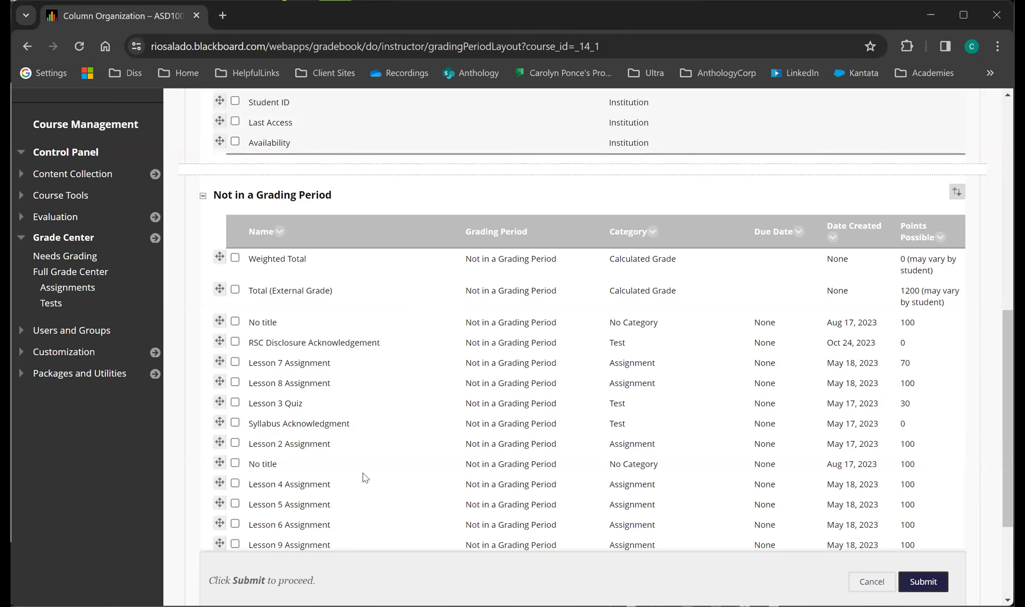
pyautogui.click(877, 584)
pyautogui.click(476, 316)
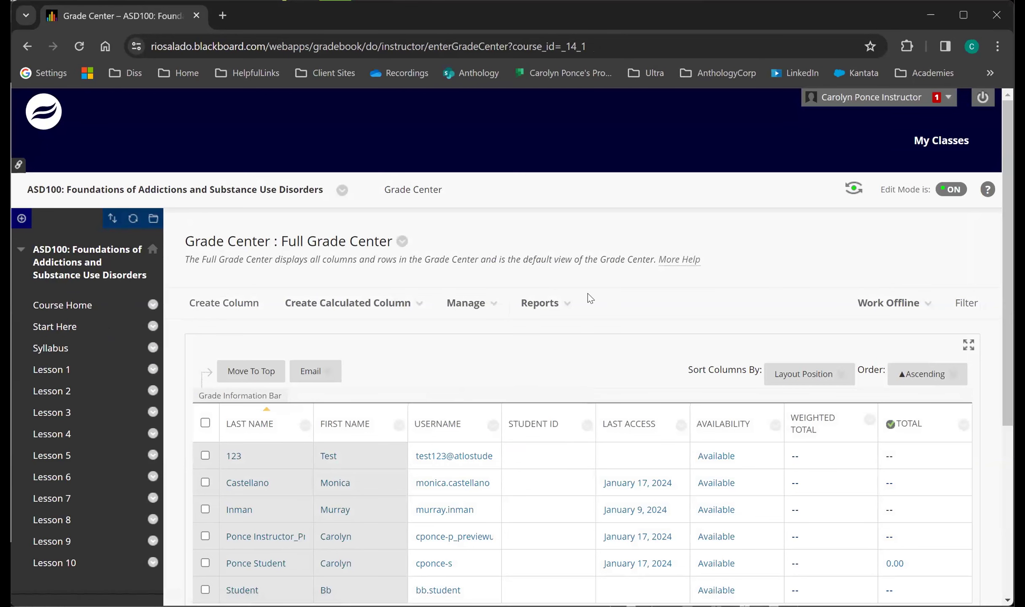
# View the Grade History report and examine its entries, highlighting the cleared attempt grade for the Lesson 1 Assignment.
pyautogui.click(553, 309)
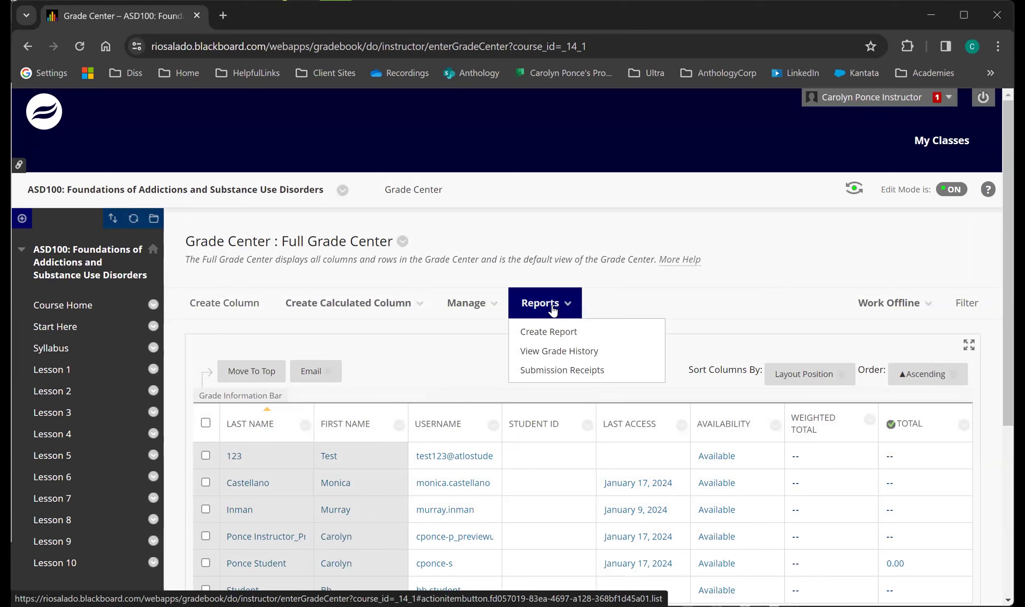
pyautogui.click(548, 357)
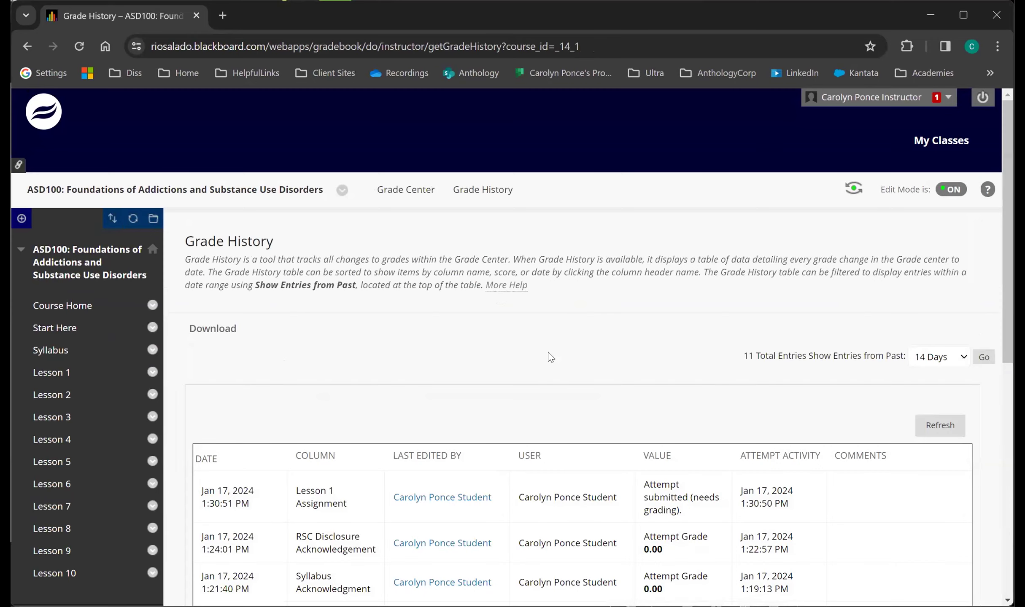
pyautogui.scroll(-5, 548, 357)
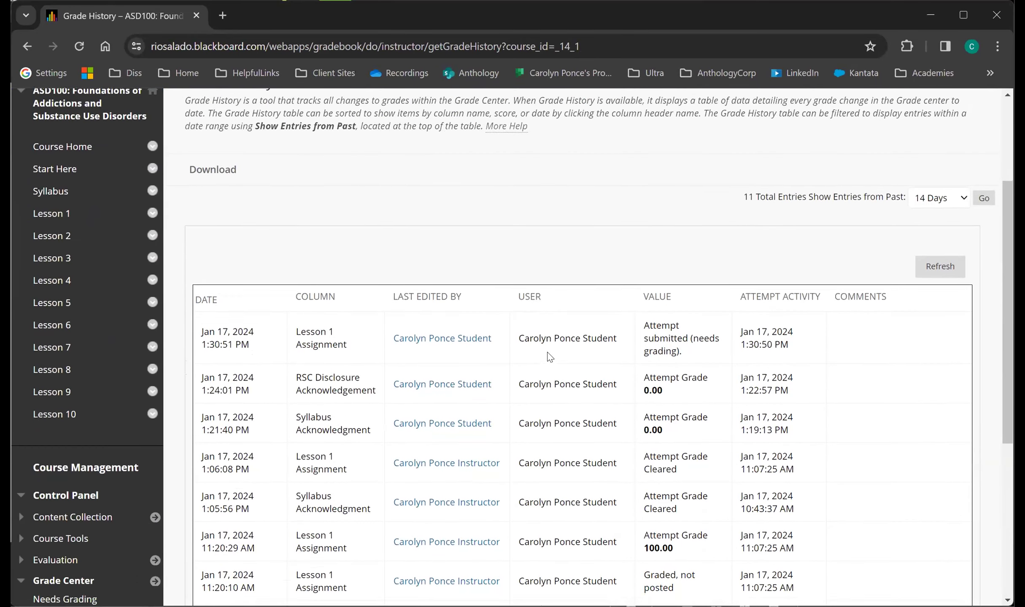
pyautogui.scroll(-1, 549, 358)
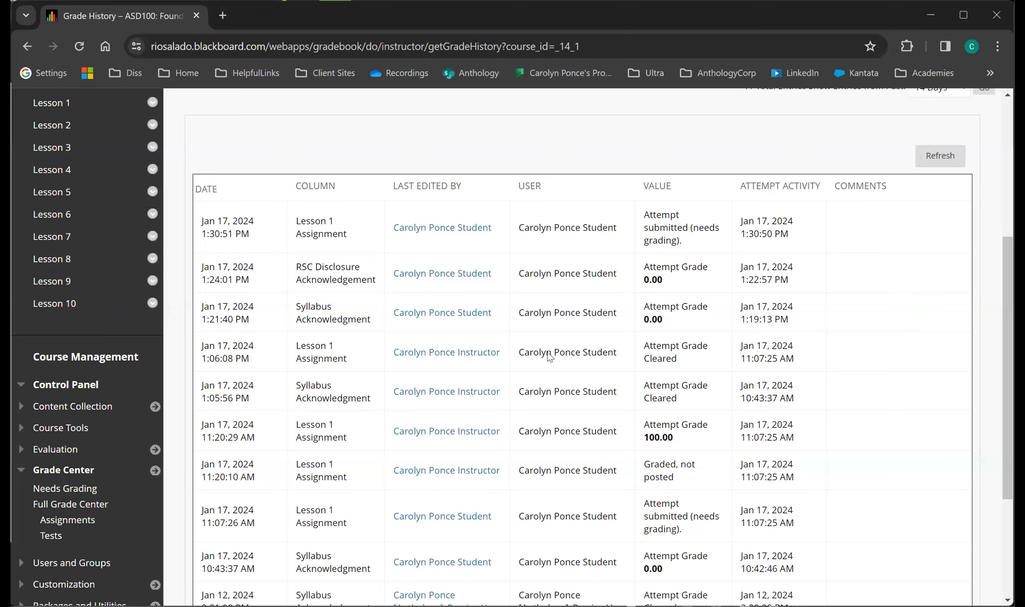
pyautogui.scroll(-3, 550, 356)
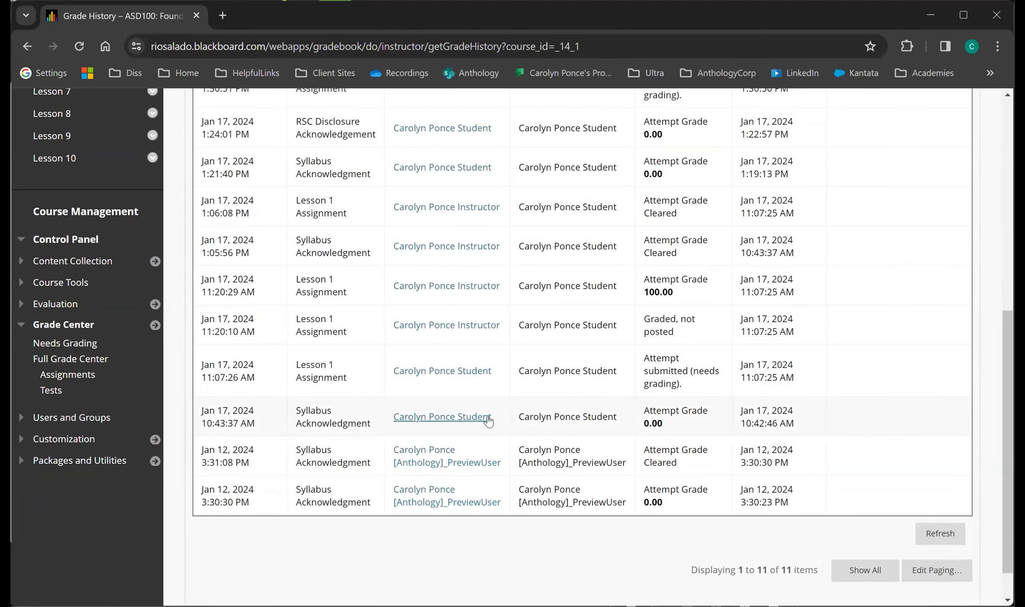
pyautogui.scroll(3, 488, 421)
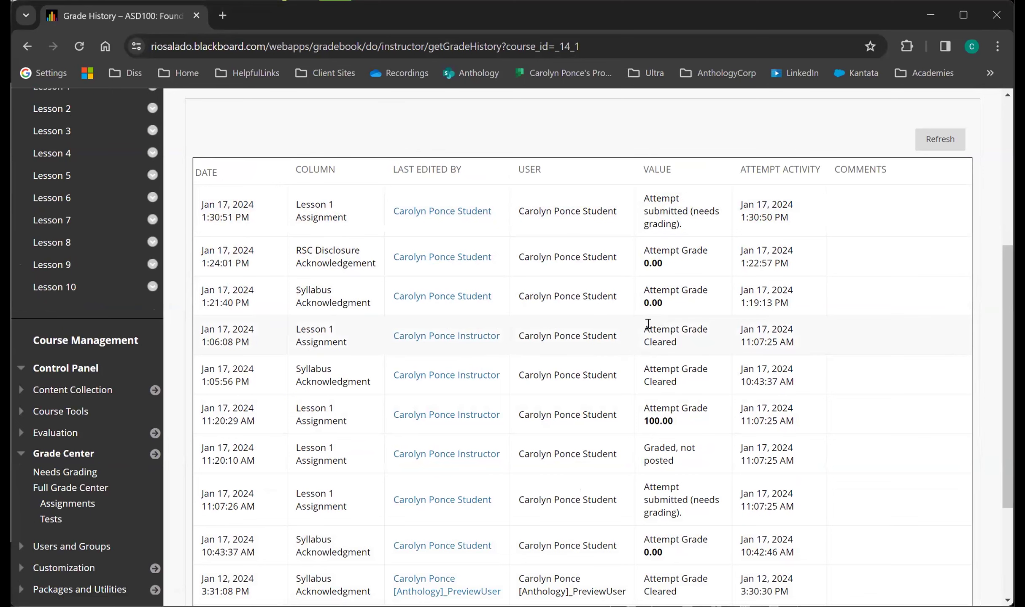
pyautogui.moveTo(643, 328); pyautogui.dragTo(692, 351)
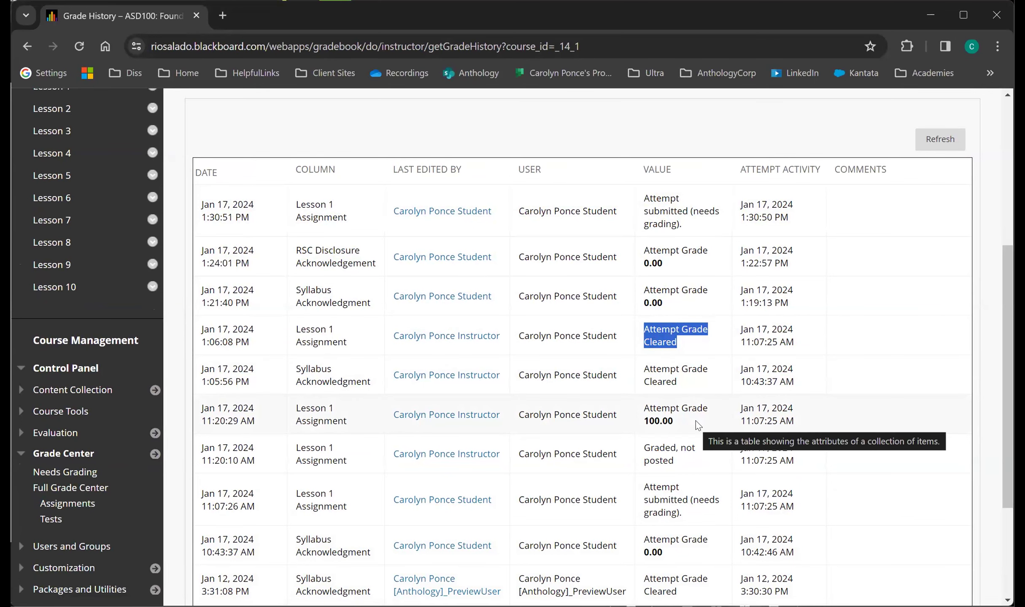
pyautogui.scroll(-3, 698, 426)
pyautogui.scroll(8, 698, 426)
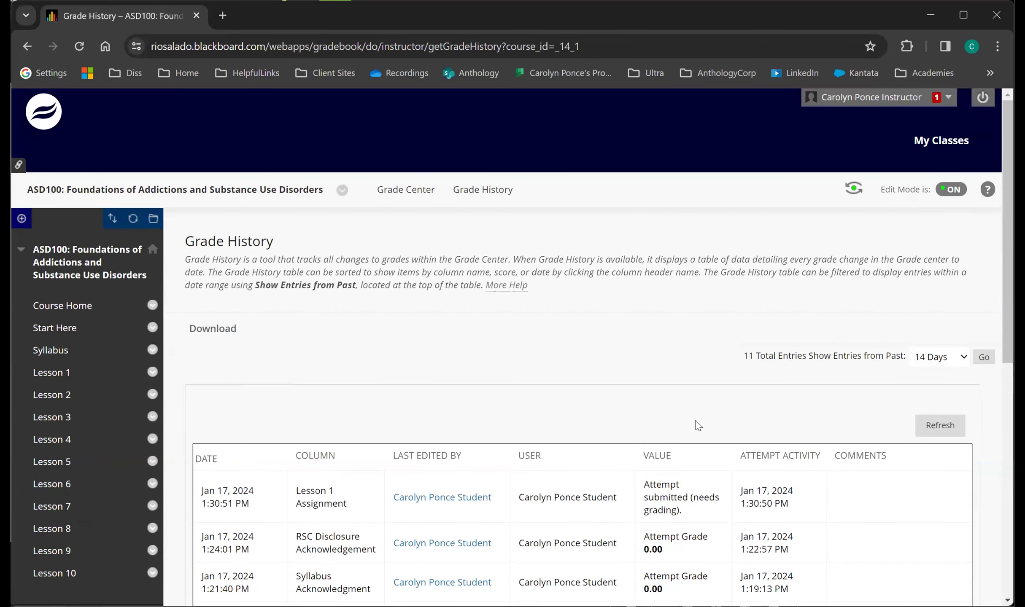
# Return to the Grade Center and open the Submission Receipts report.
pyautogui.click(391, 191)
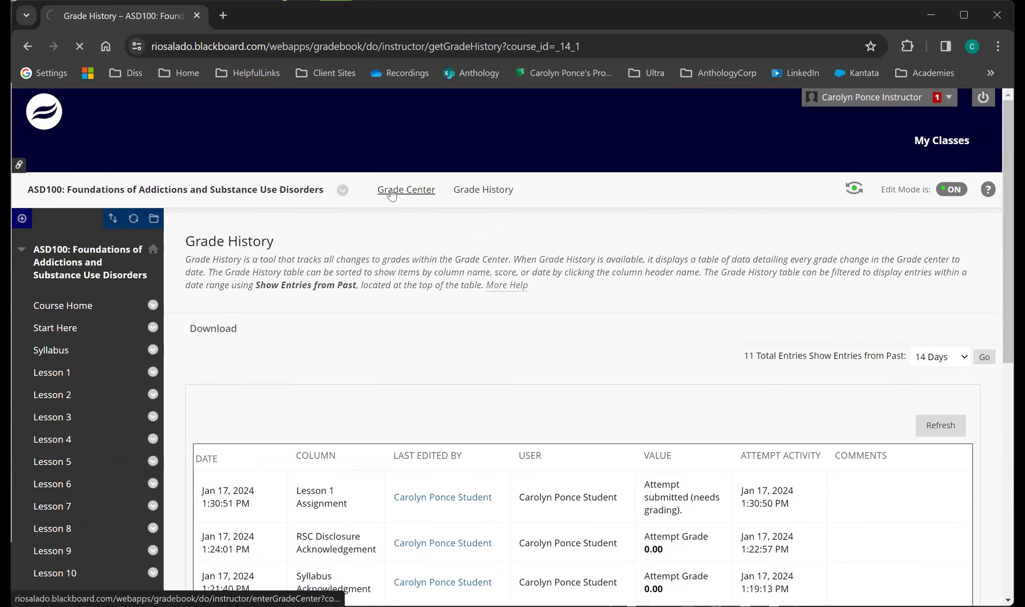
pyautogui.click(537, 315)
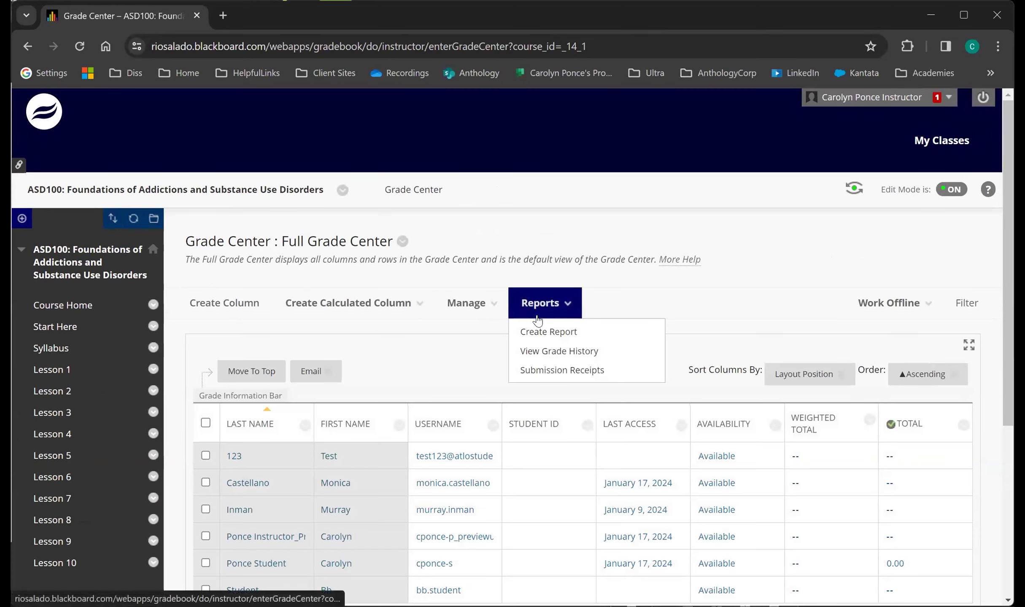
pyautogui.click(565, 375)
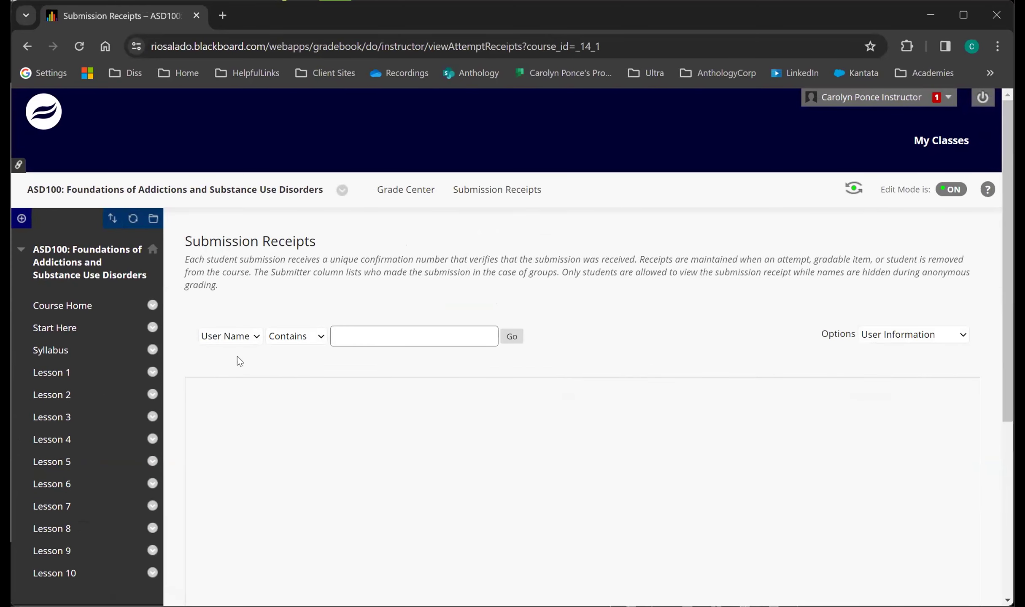
# Search the submission receipts for user names containing the student's username, and check the other available search fields.
pyautogui.click(307, 340)
pyautogui.click(353, 340)
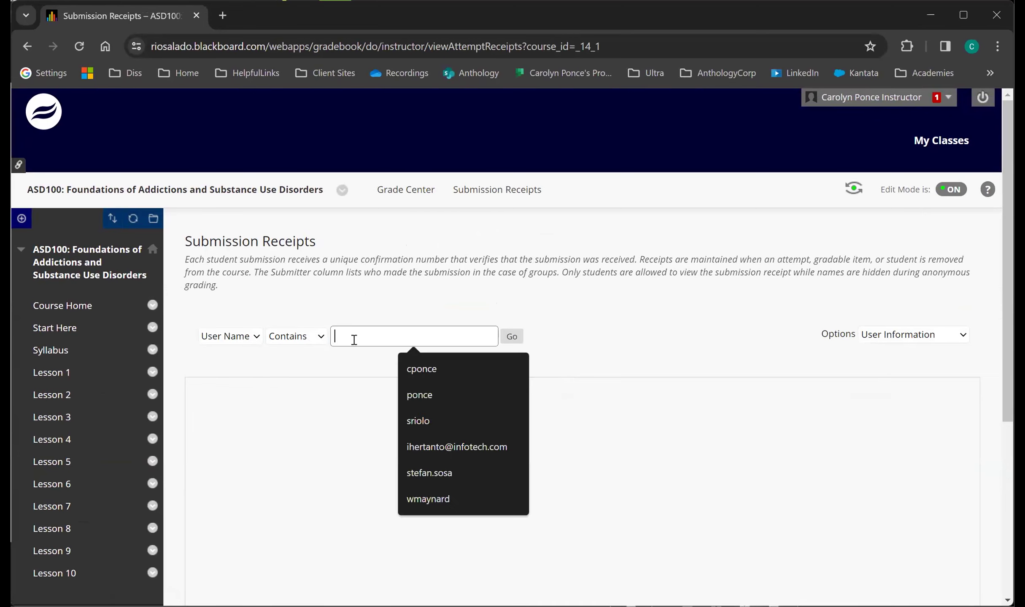
pyautogui.write('Car')
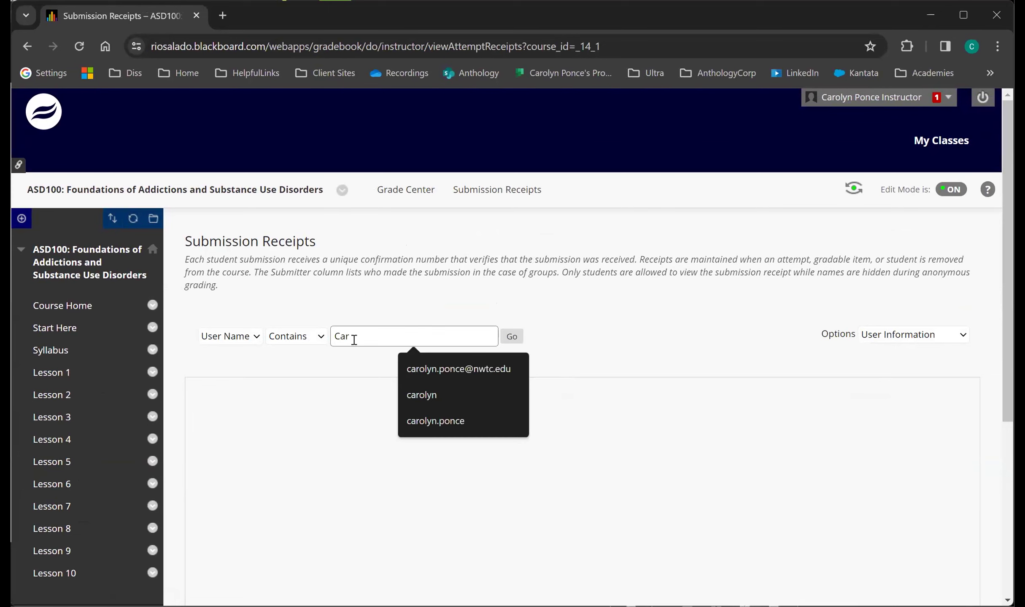
pyautogui.press('BackSpace')
pyautogui.press('BackSpace')
pyautogui.press('BackSpace')
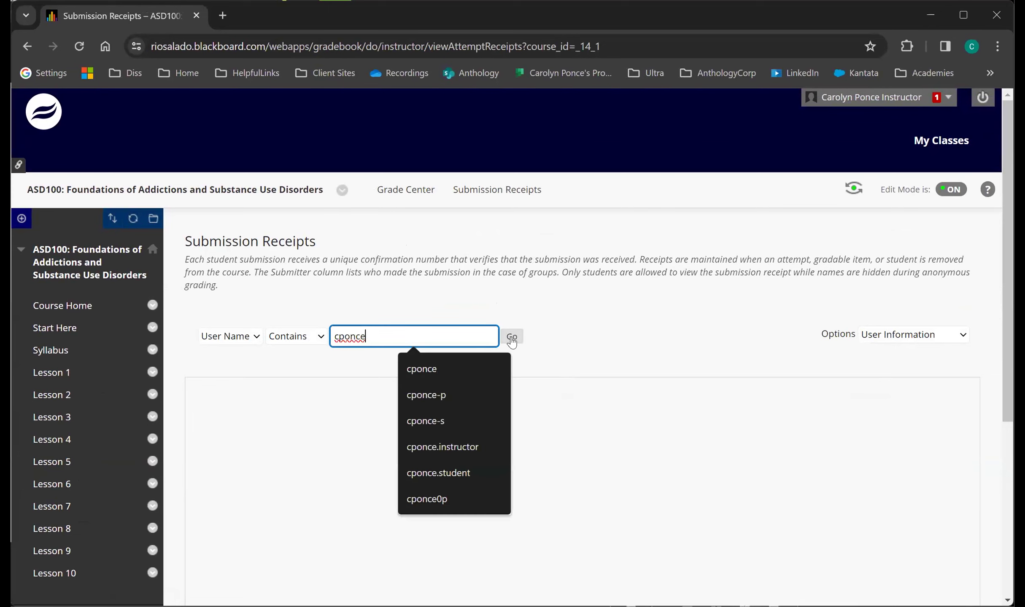
pyautogui.click(511, 337)
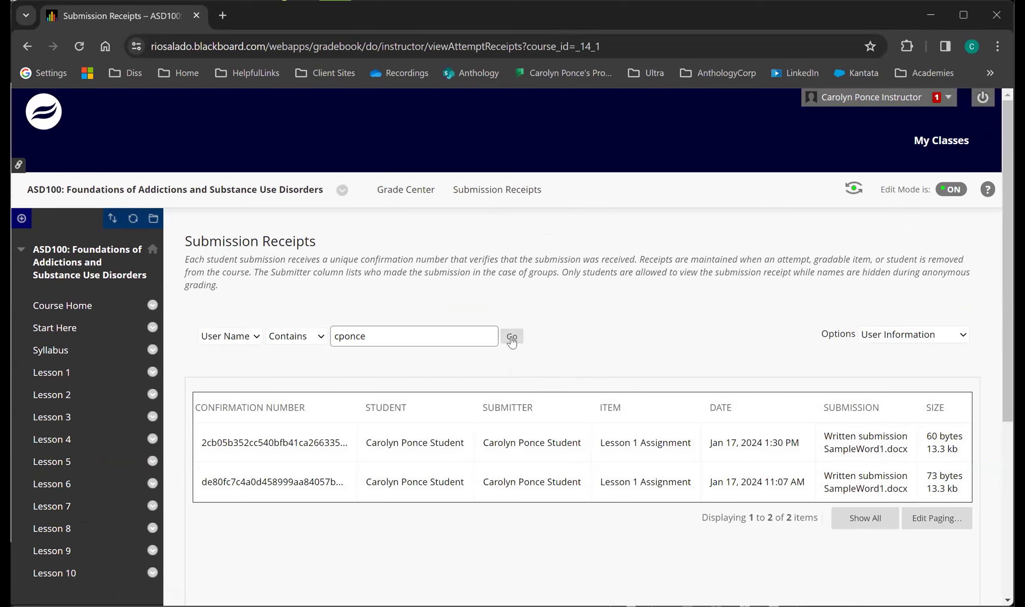
pyautogui.click(234, 336)
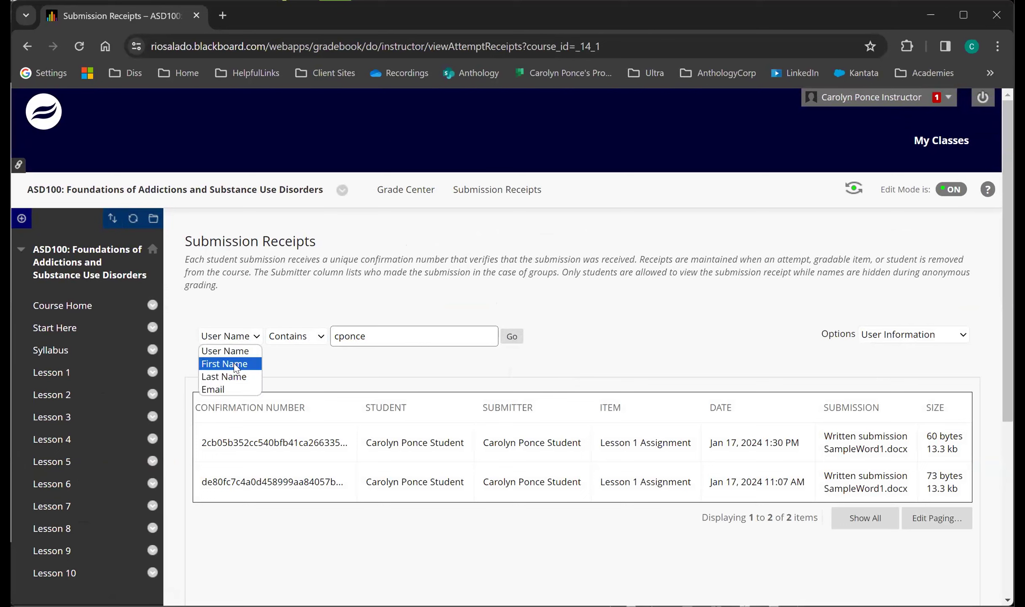
pyautogui.click(359, 299)
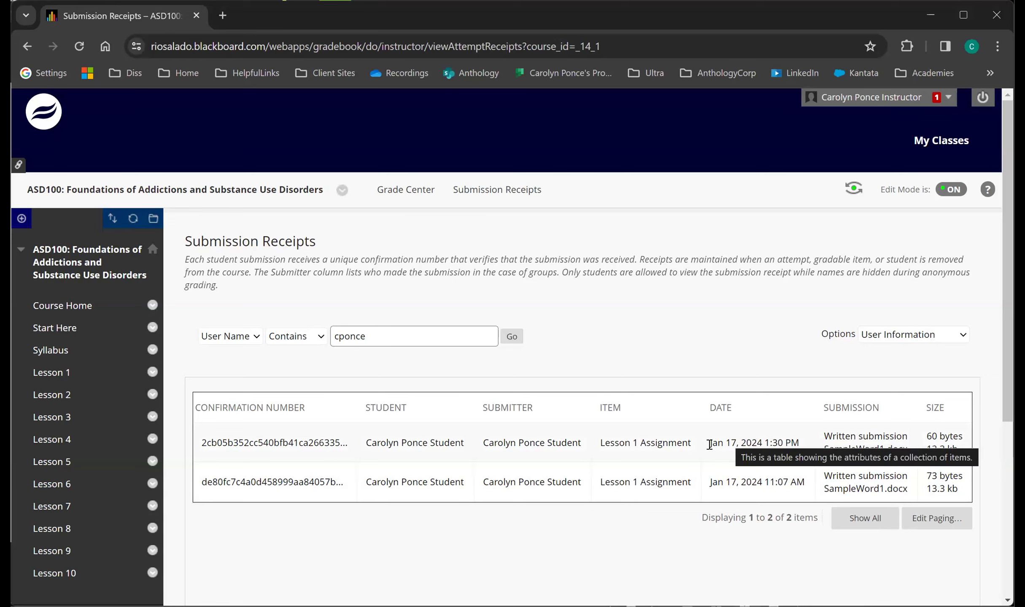
# Return to the Full Grade Center and look at the Work Offline options above the grade grid.
pyautogui.click(400, 201)
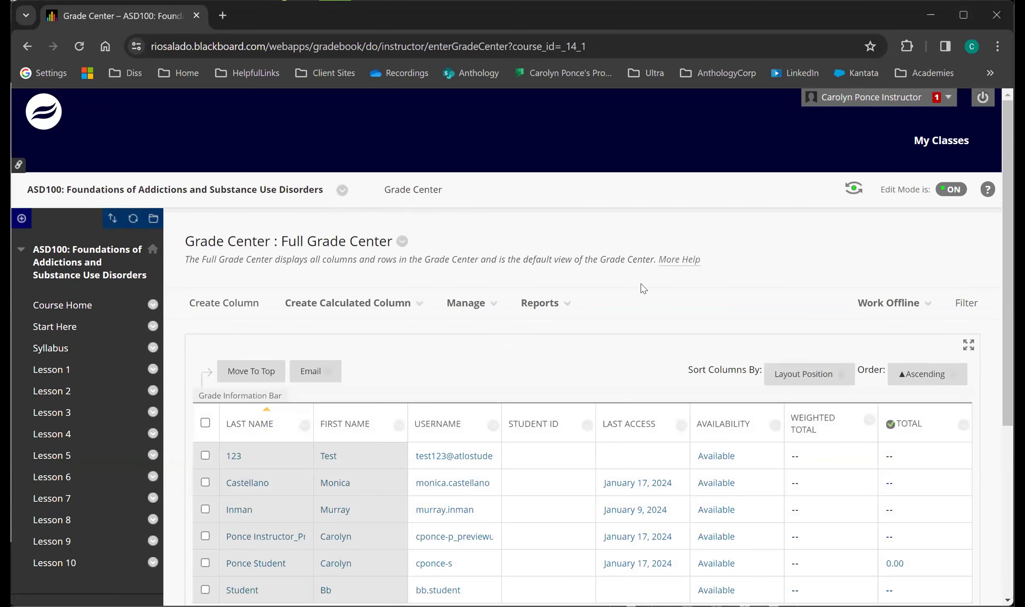
pyautogui.scroll(-3, 612, 344)
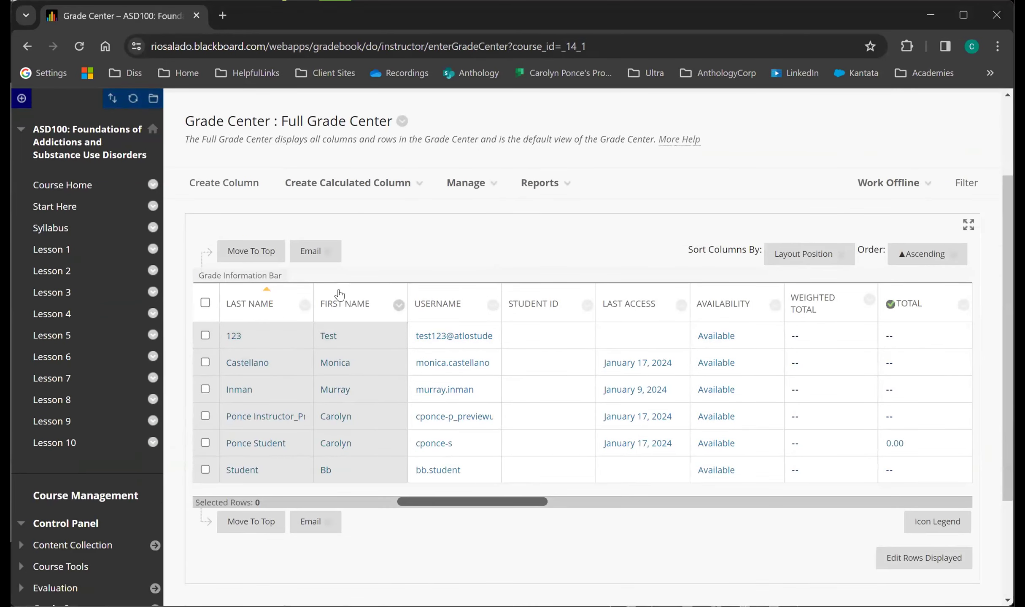
pyautogui.click(874, 184)
pyautogui.scroll(-1, 529, 279)
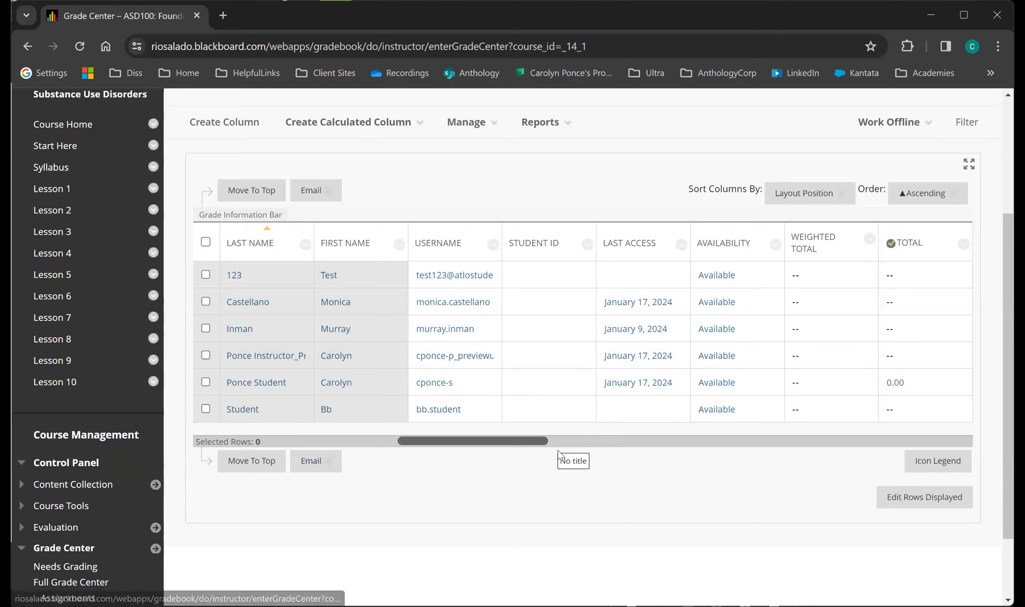
pyautogui.scroll(1, 561, 475)
pyautogui.click(907, 200)
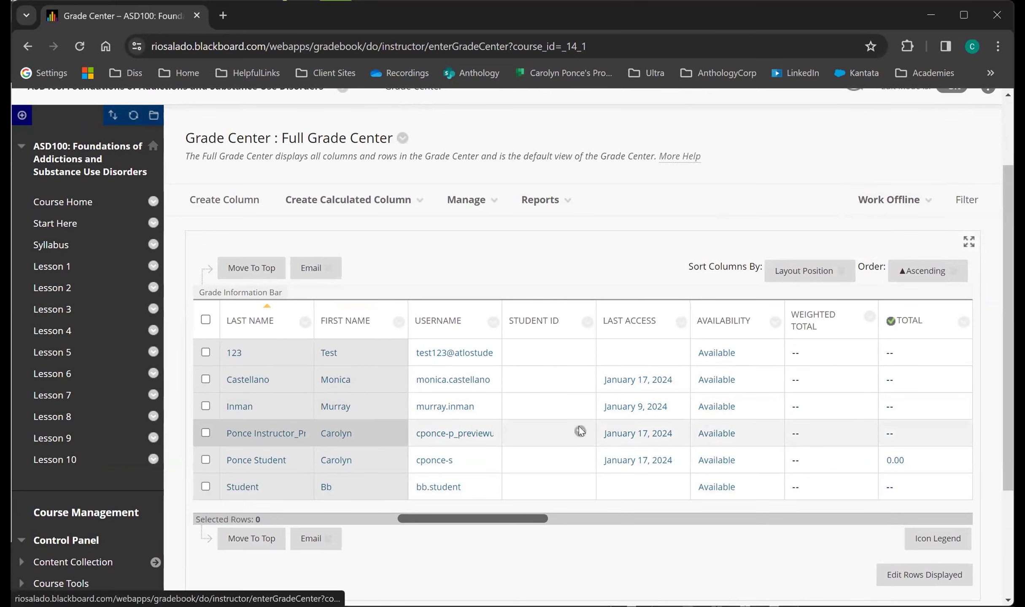
# Bring the Lesson 1 Assignment, Syllabus Acknowledgment and RSC Disclosure Acknowledgement columns into view in the grade grid.
pyautogui.scroll(-1, 580, 430)
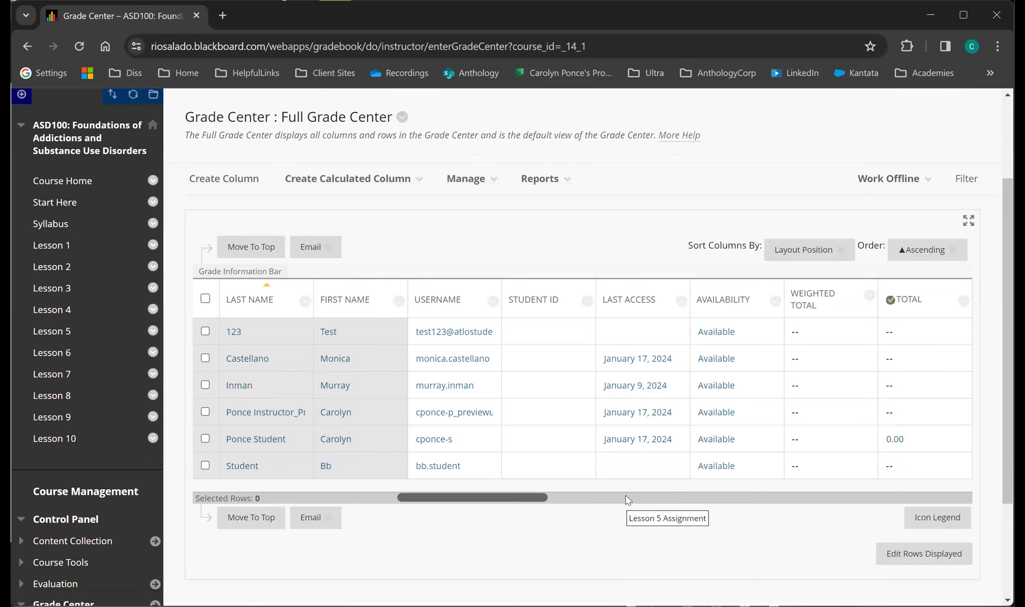
pyautogui.click(628, 500)
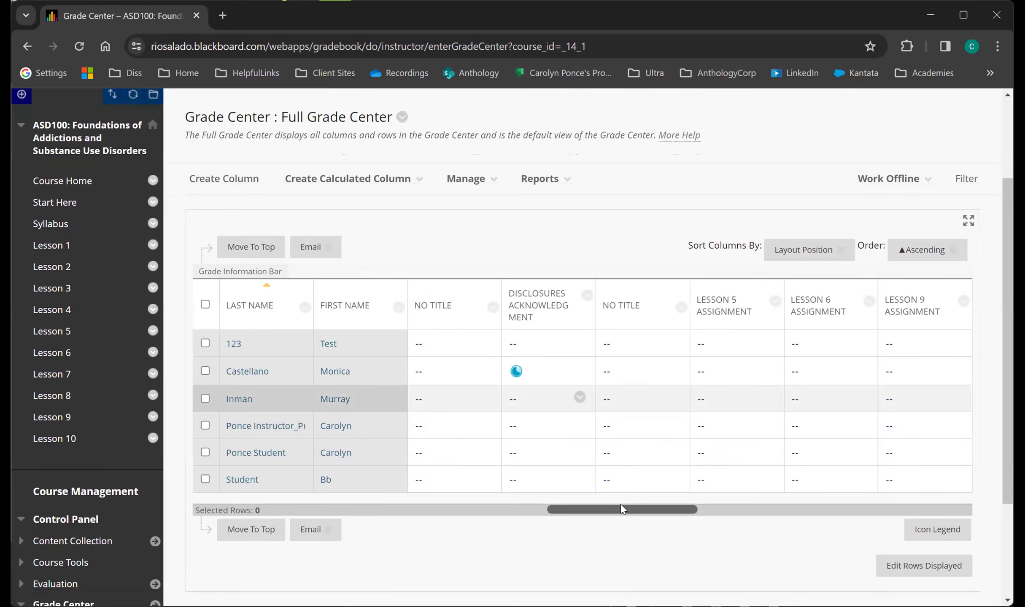
pyautogui.moveTo(622, 509); pyautogui.dragTo(869, 510)
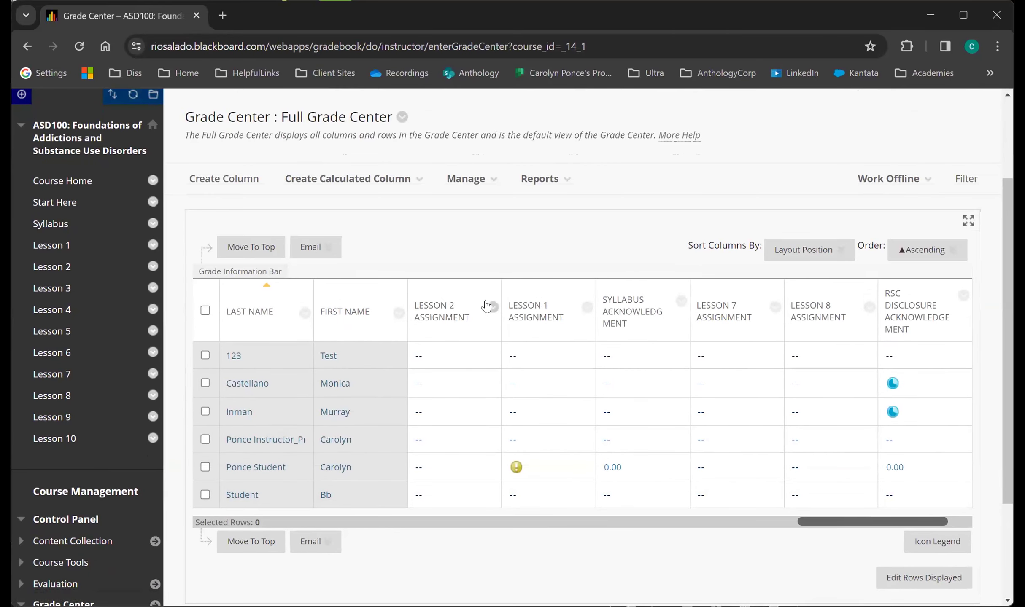
# Look through the available column options for the Lesson 1 Assignment column and dismiss them.
pyautogui.moveTo(559, 314)
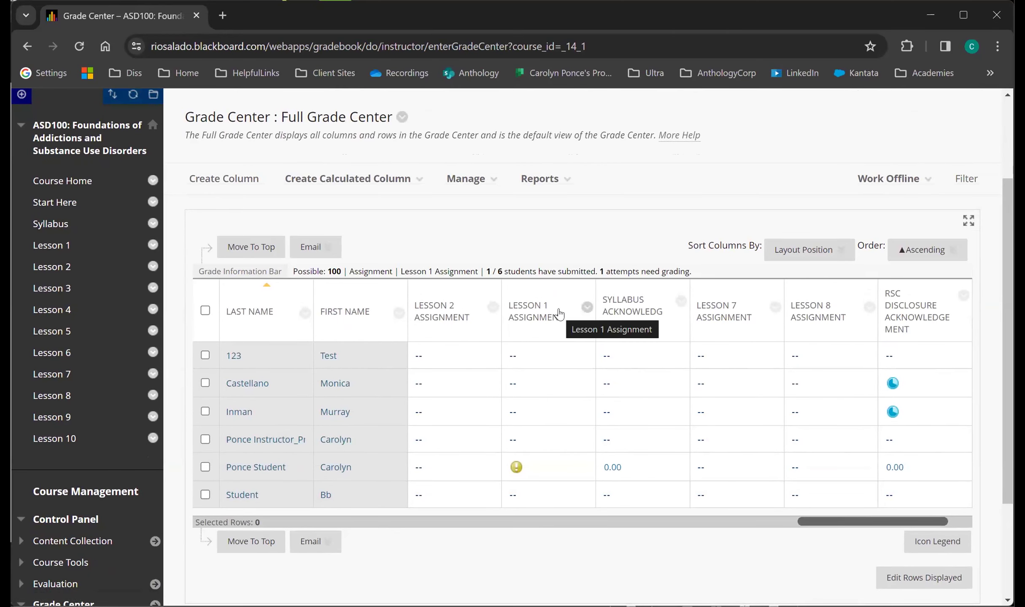
pyautogui.click(586, 307)
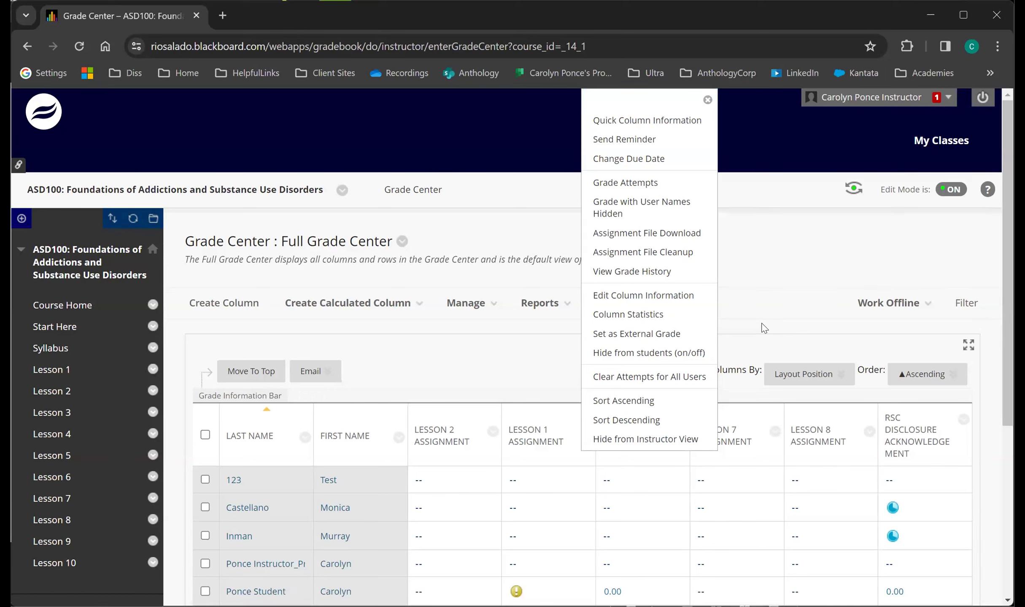
pyautogui.click(722, 356)
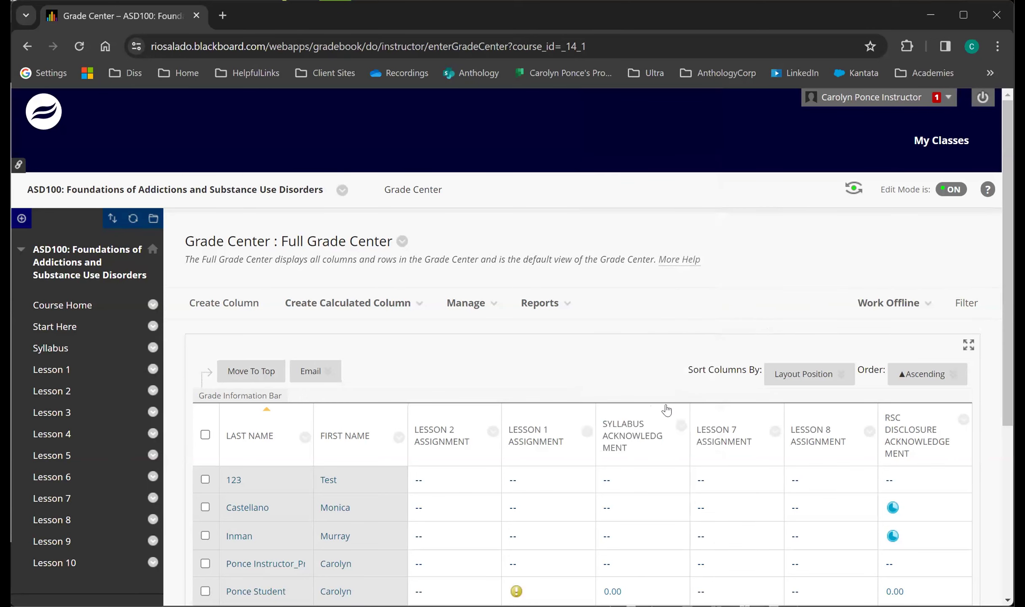
# Run an item analysis for the Syllabus Acknowledgment test and review the resulting report's summary and question statistics.
pyautogui.click(681, 427)
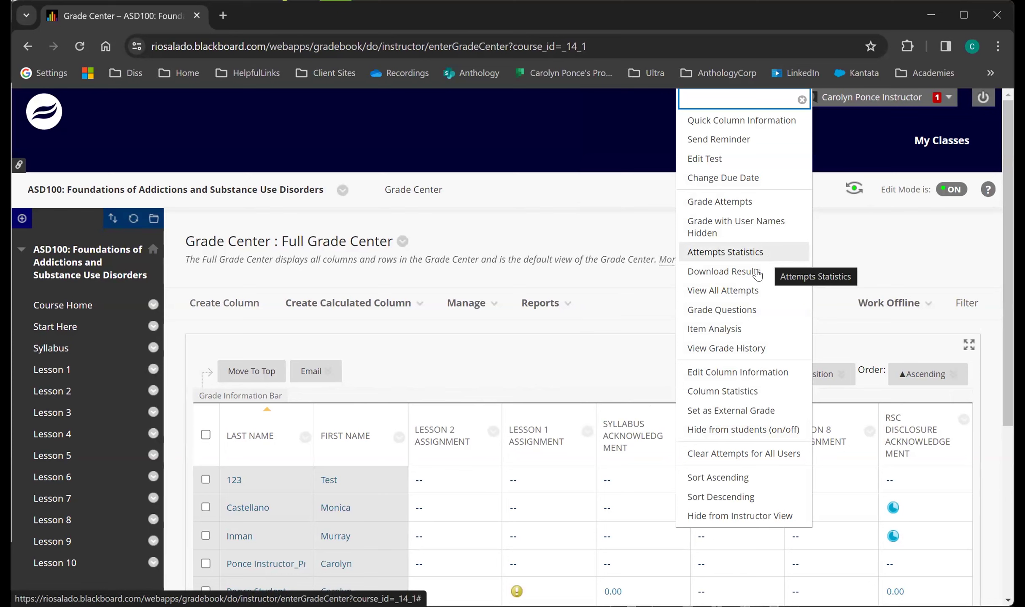
pyautogui.click(736, 331)
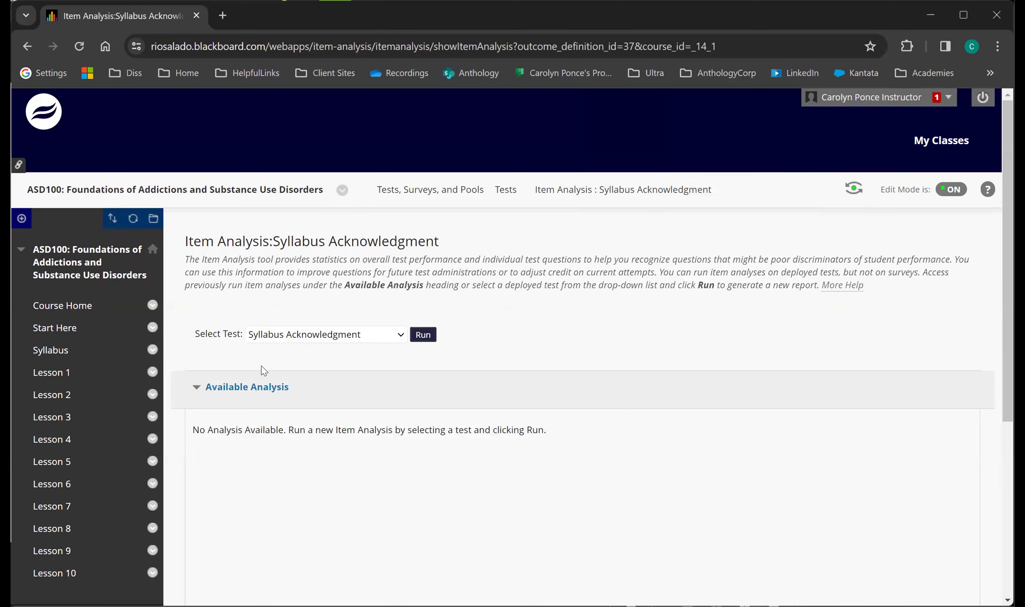
pyautogui.click(417, 336)
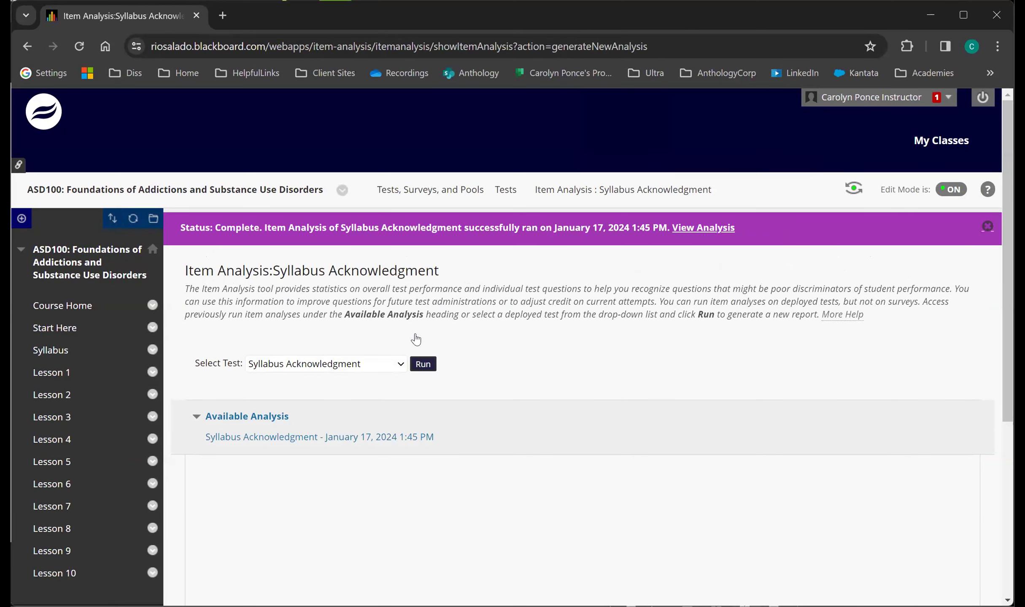
pyautogui.click(287, 440)
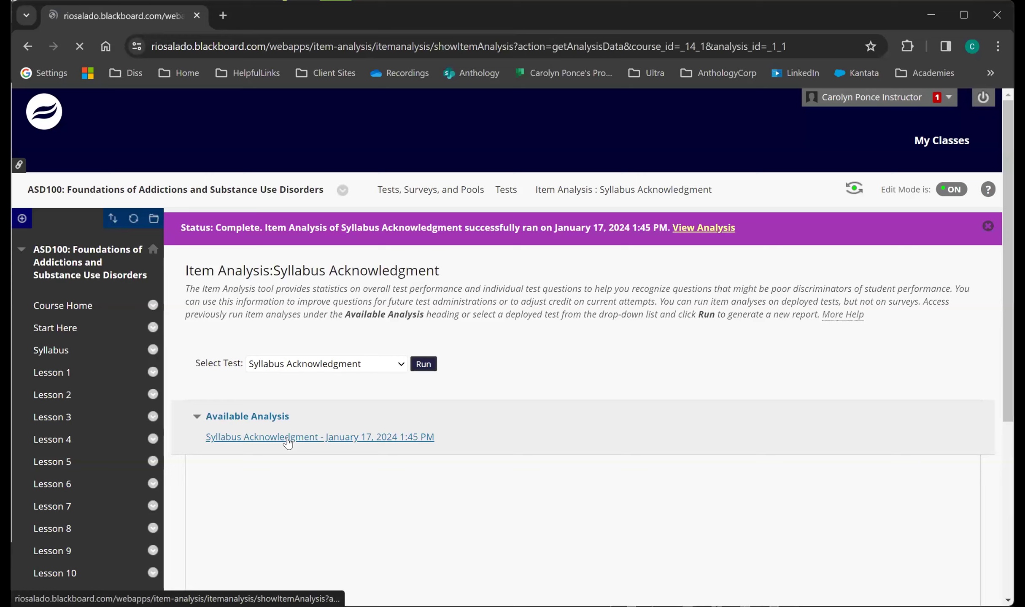
pyautogui.scroll(-4, 287, 443)
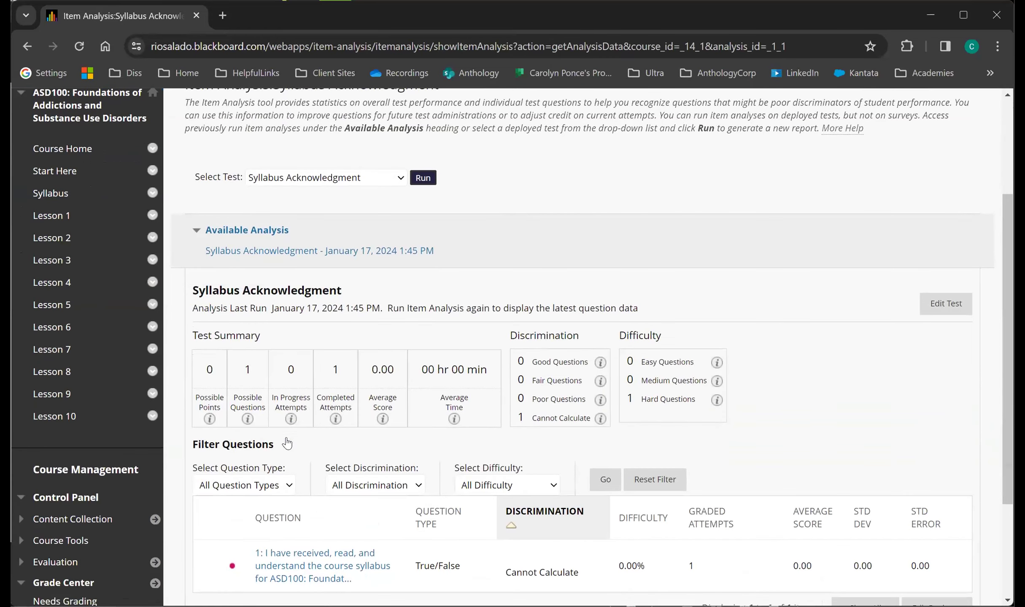
pyautogui.scroll(-1, 350, 547)
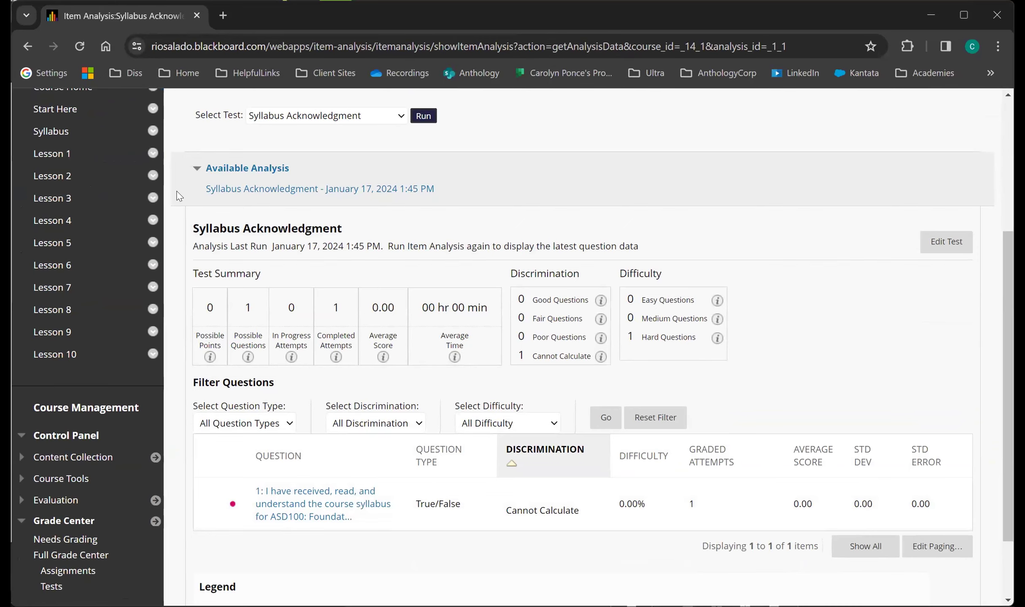
pyautogui.scroll(1, 274, 198)
pyautogui.click(274, 197)
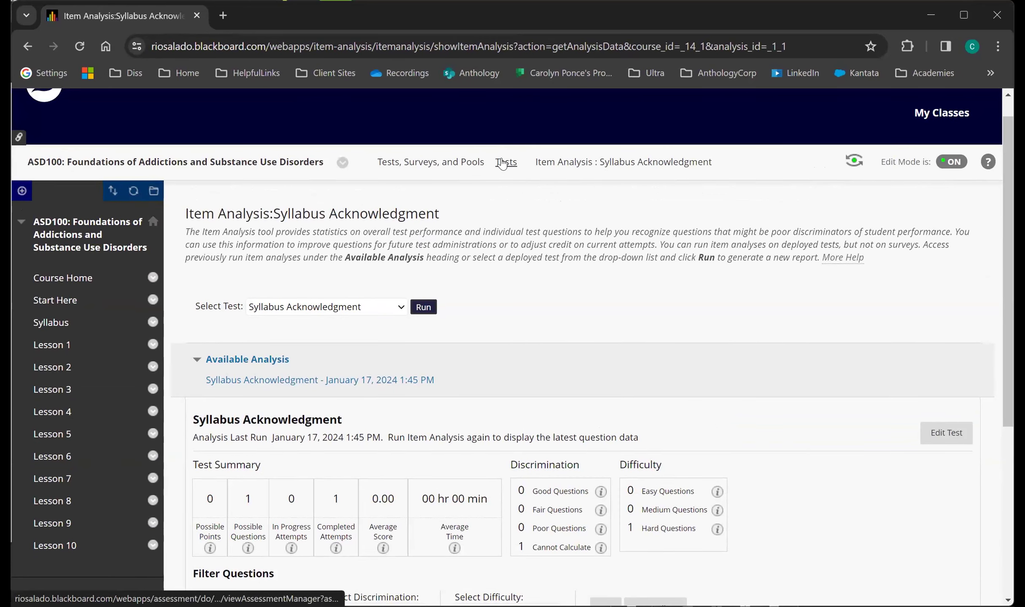
# Return to the Full Grade Center and view the column statistics for the Syllabus Acknowledgment column.
pyautogui.scroll(-5, 36, 457)
pyautogui.click(63, 466)
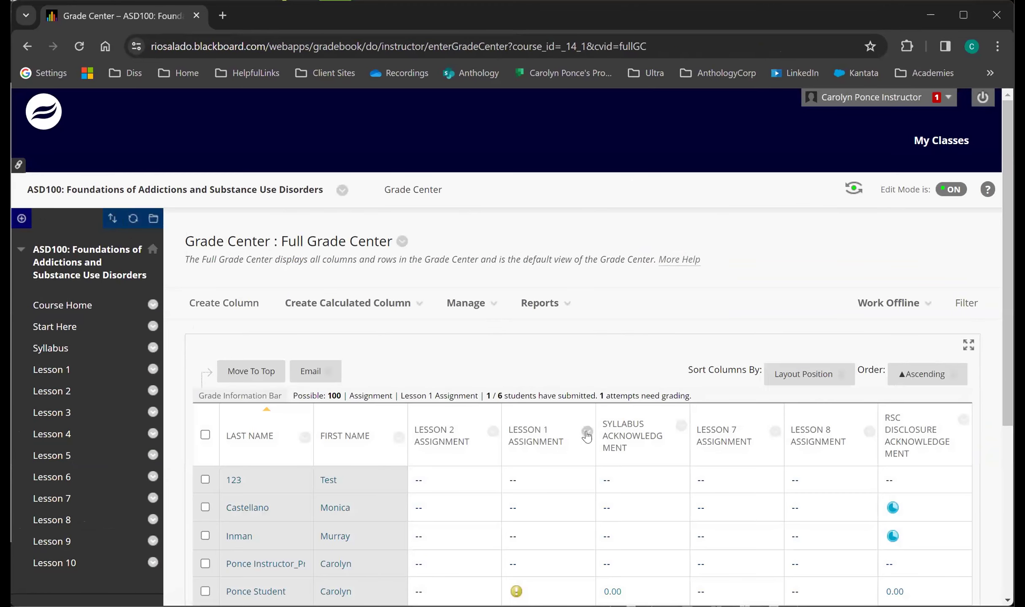
pyautogui.click(682, 427)
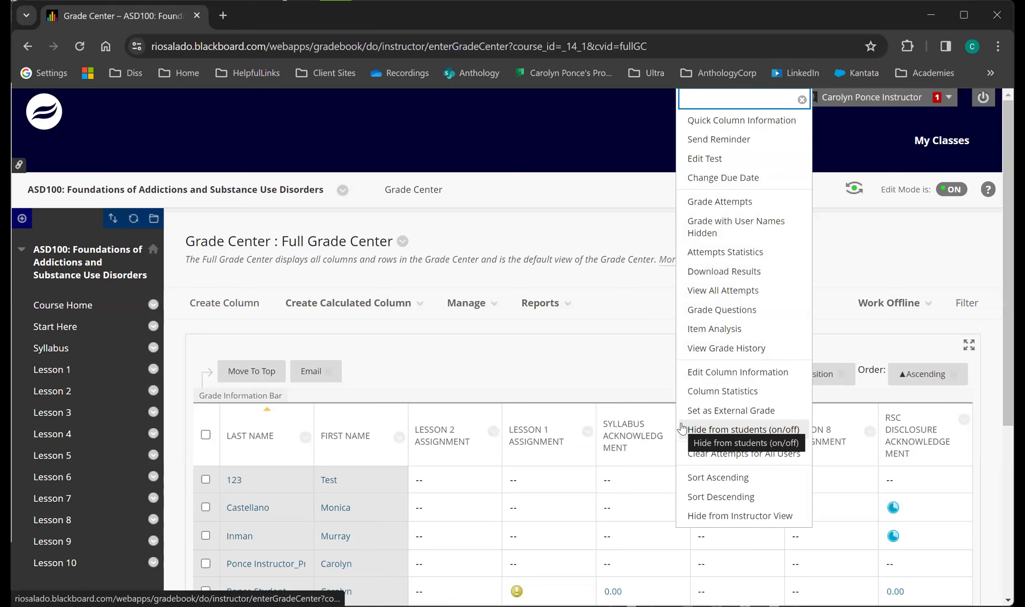
pyautogui.click(723, 392)
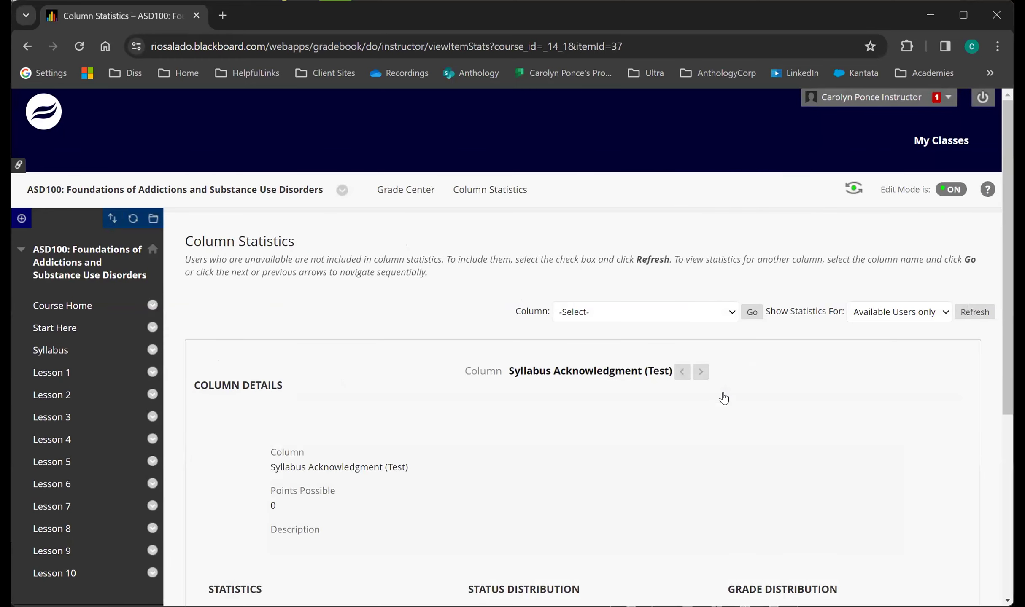
pyautogui.scroll(-5, 723, 398)
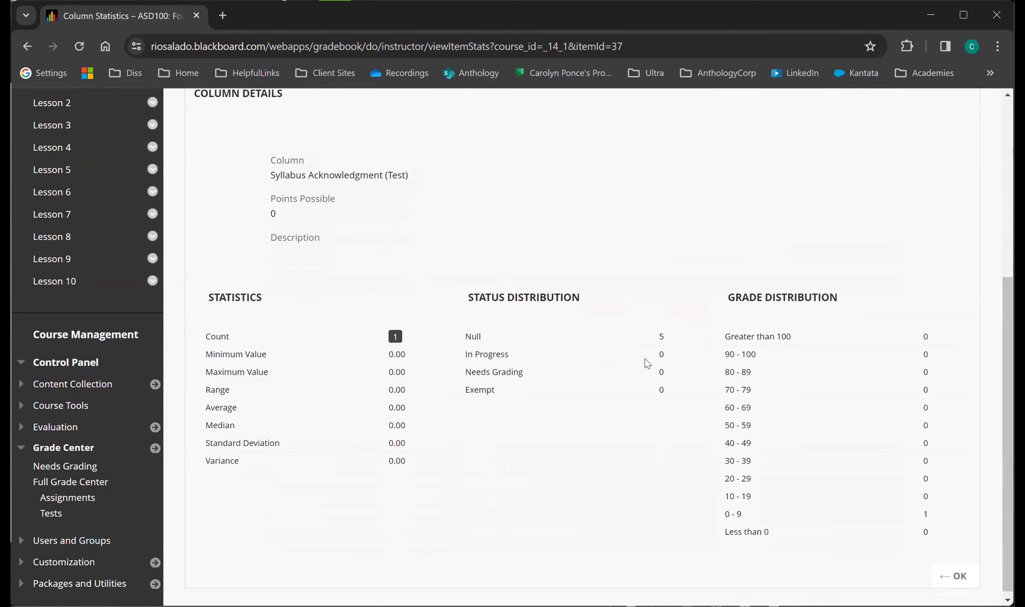
pyautogui.scroll(5, 647, 364)
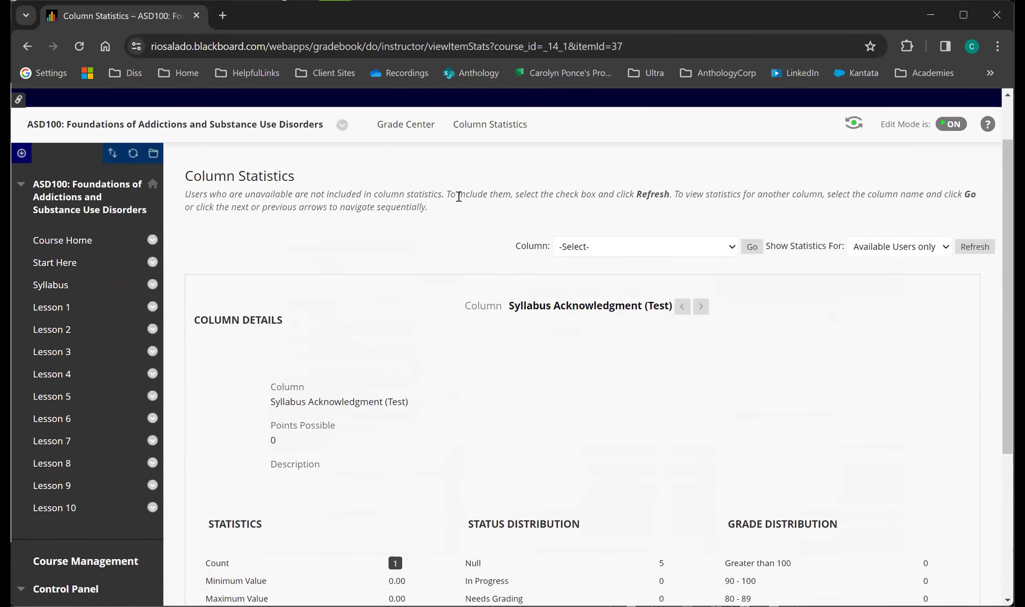
# Return to the Grade Center and look through the Syllabus Acknowledgment column's options without choosing one.
pyautogui.click(426, 132)
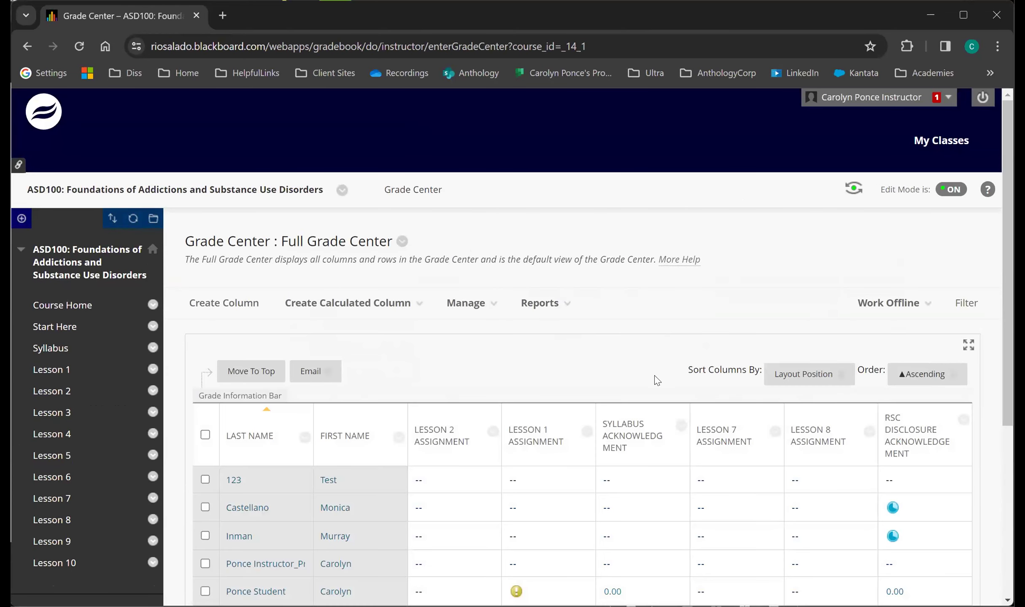
pyautogui.scroll(-2, 656, 379)
pyautogui.scroll(-1, 657, 379)
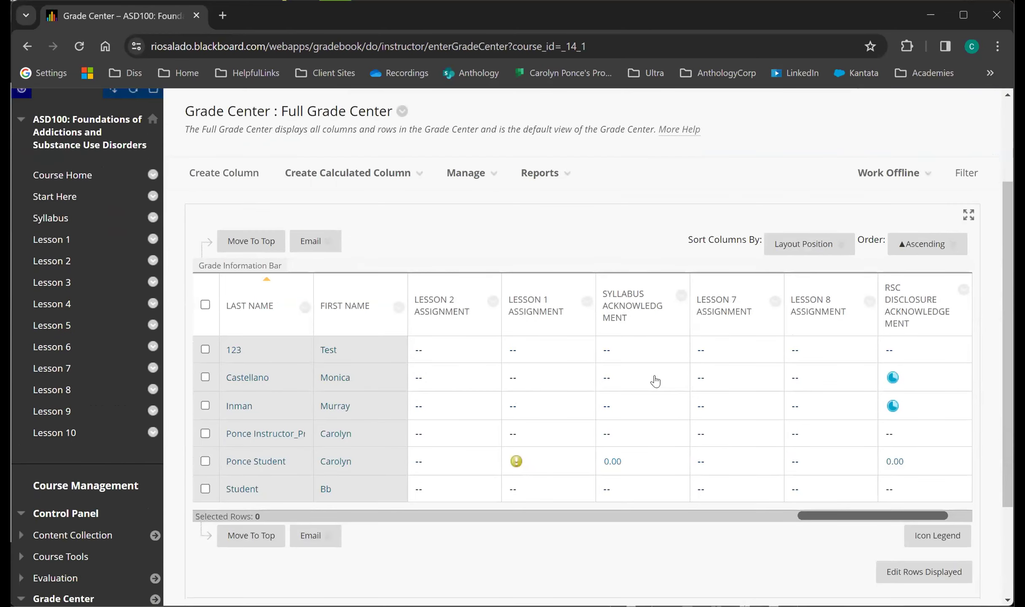
pyautogui.click(681, 298)
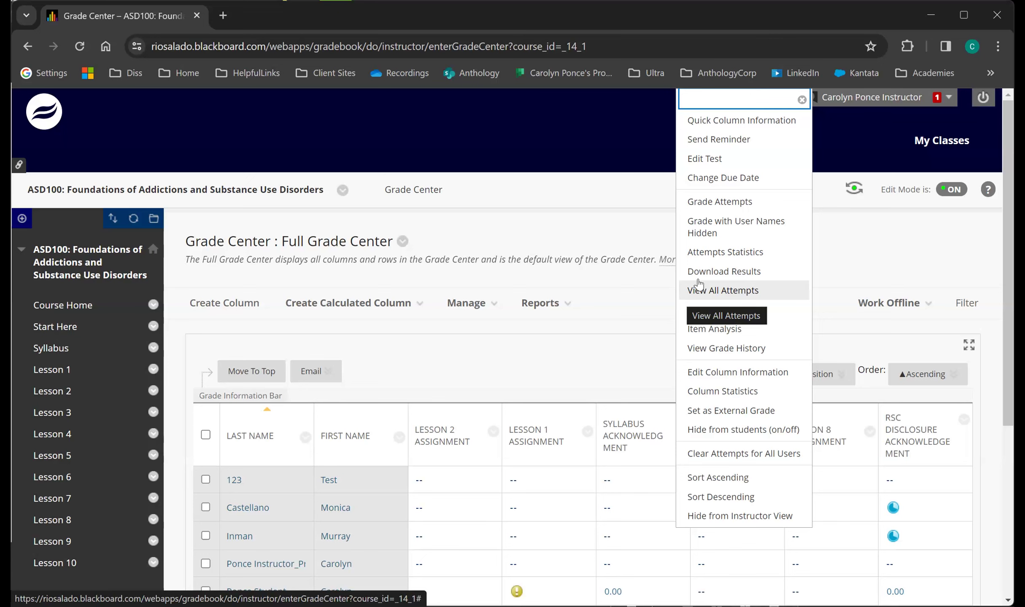
pyautogui.click(831, 244)
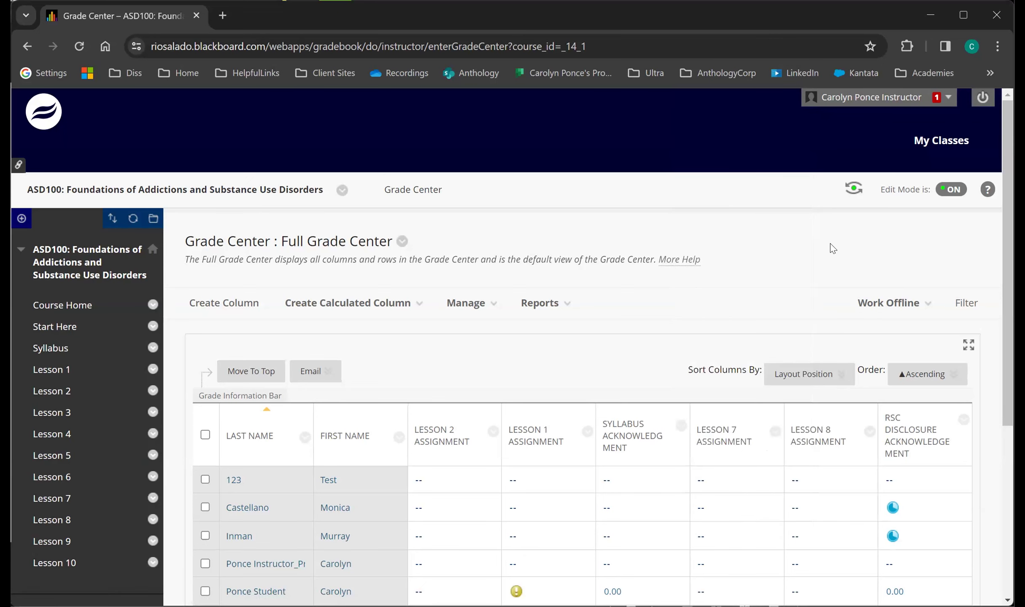
# Show the Icon Legend below the grade grid, highlight its Override entry, and dismiss the legend.
pyautogui.scroll(-2, 692, 304)
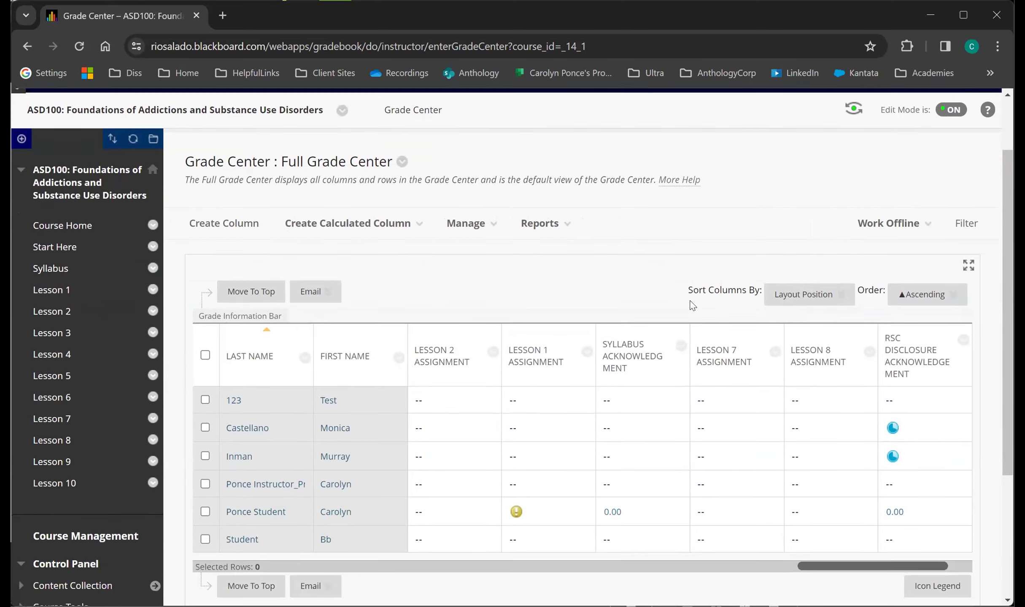
pyautogui.scroll(-1, 692, 305)
pyautogui.scroll(-2, 692, 305)
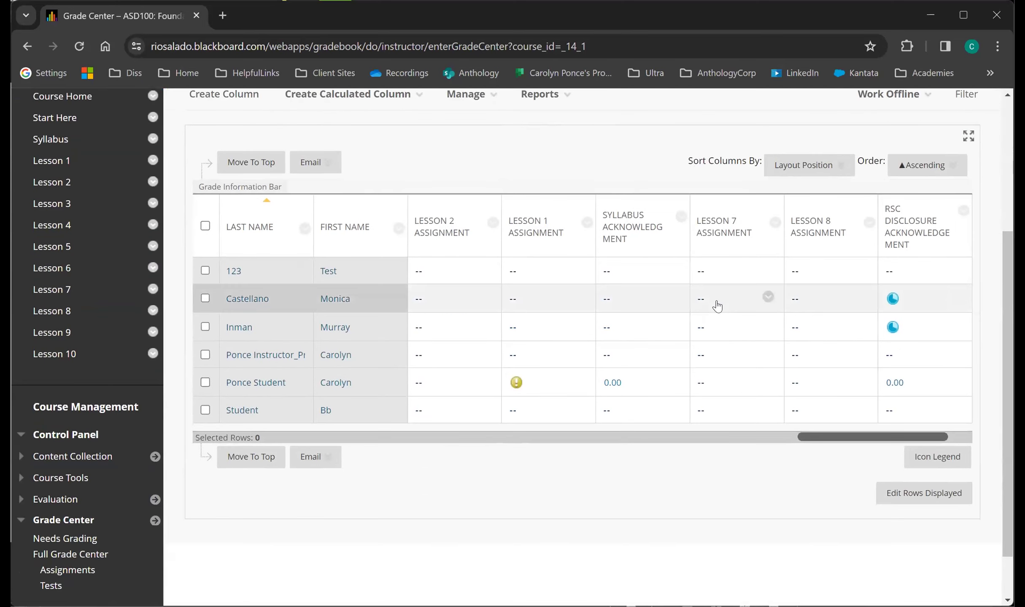
pyautogui.click(954, 456)
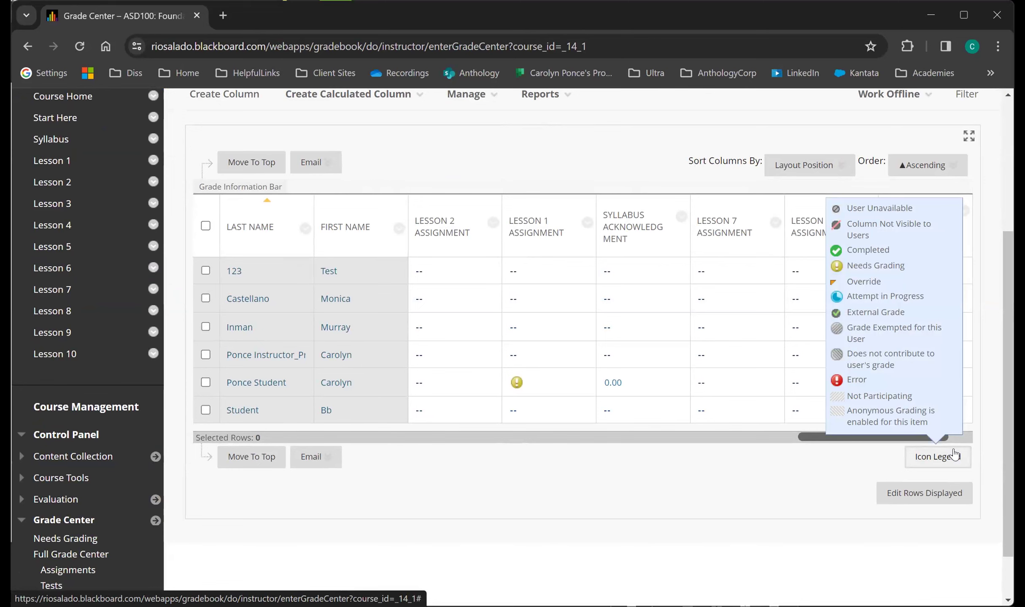
pyautogui.click(955, 456)
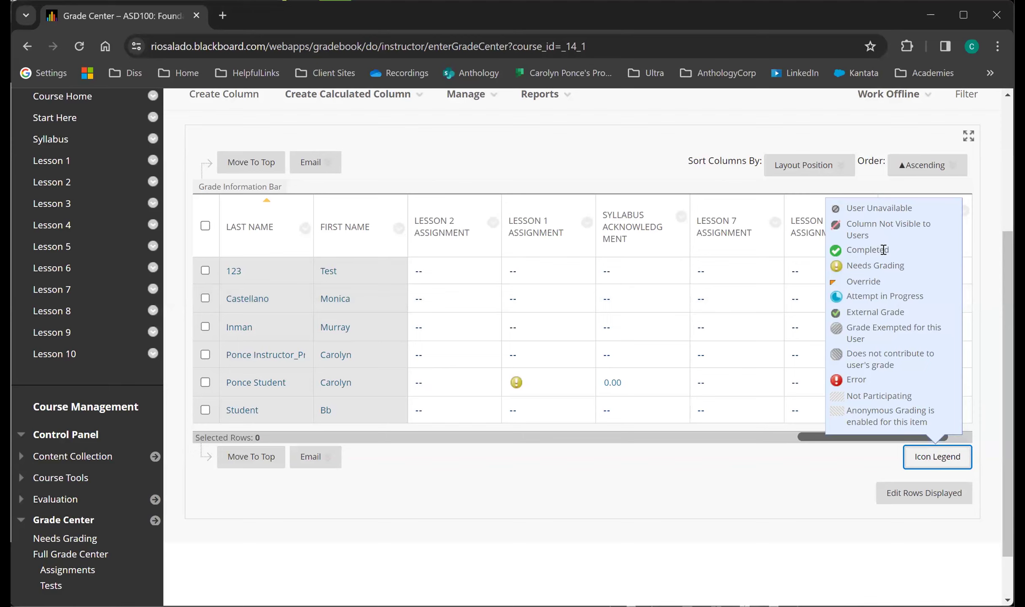
pyautogui.click(845, 281)
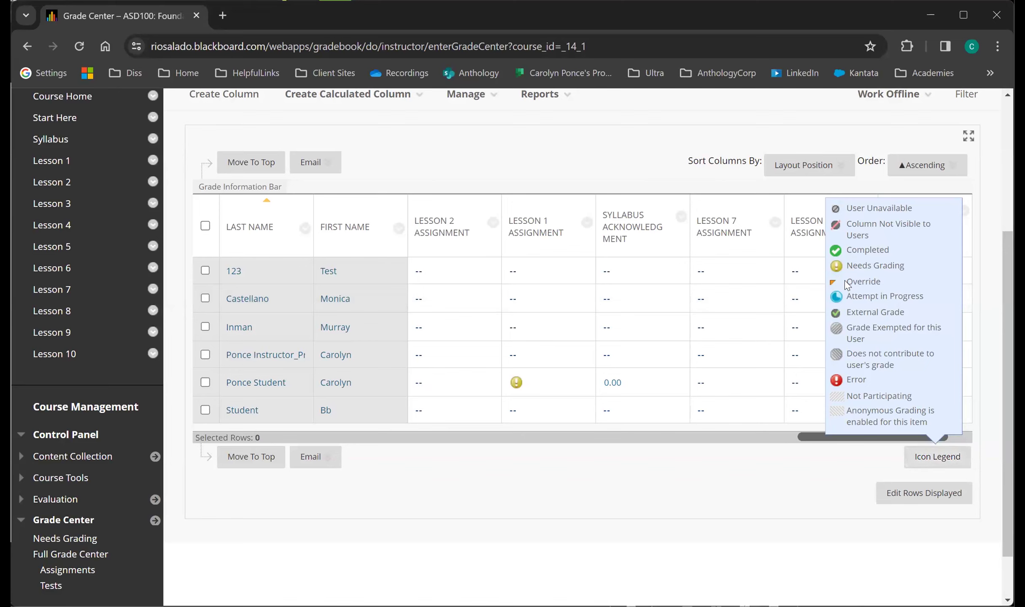
pyautogui.click(898, 290)
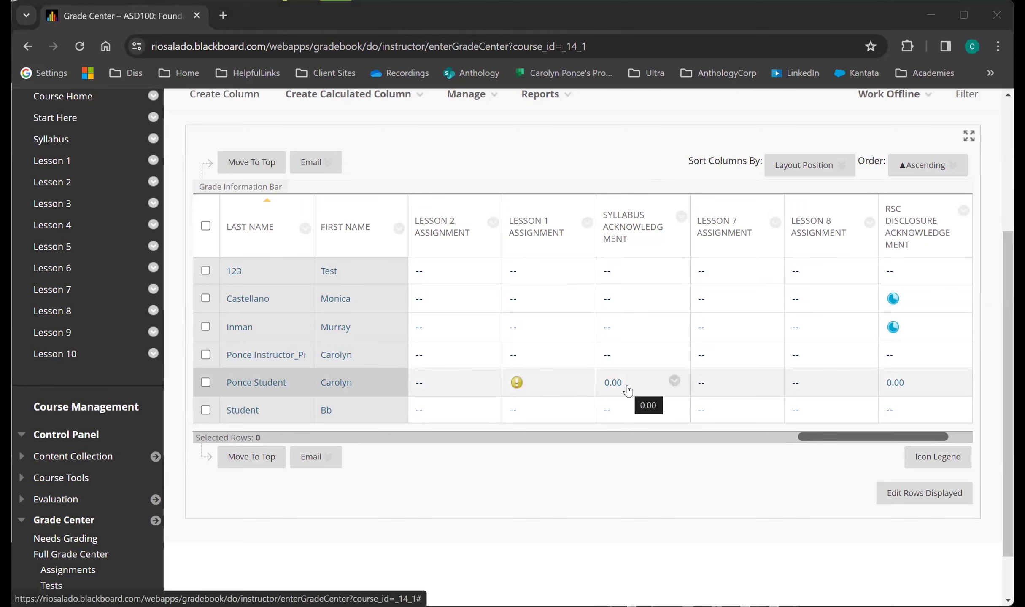
# Open the grade details for the student's 0.00 Syllabus Acknowledgment grade and look at the Manual Override fields.
pyautogui.click(675, 381)
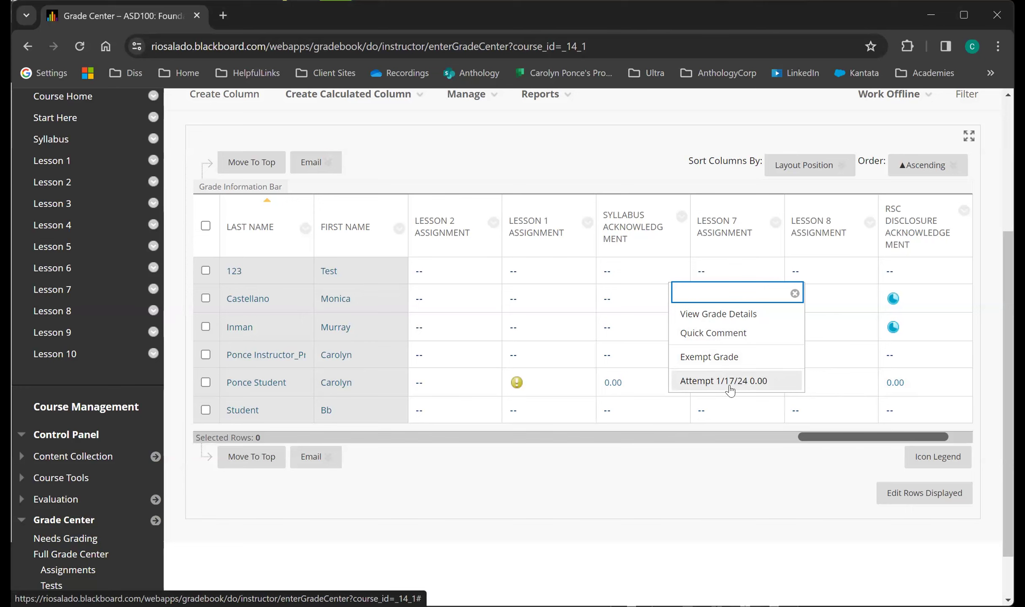
pyautogui.click(754, 315)
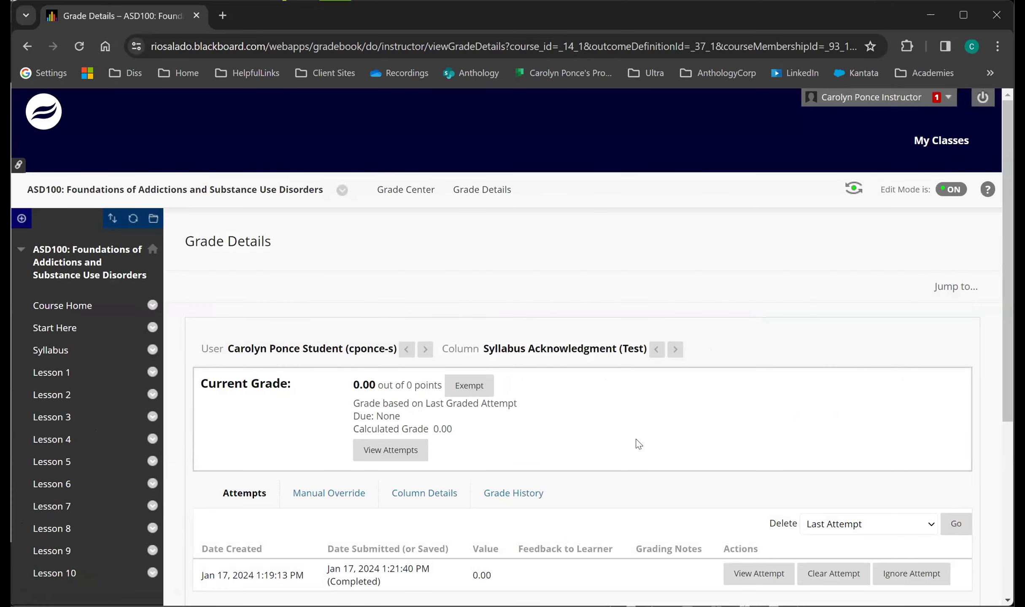
pyautogui.scroll(-2, 639, 444)
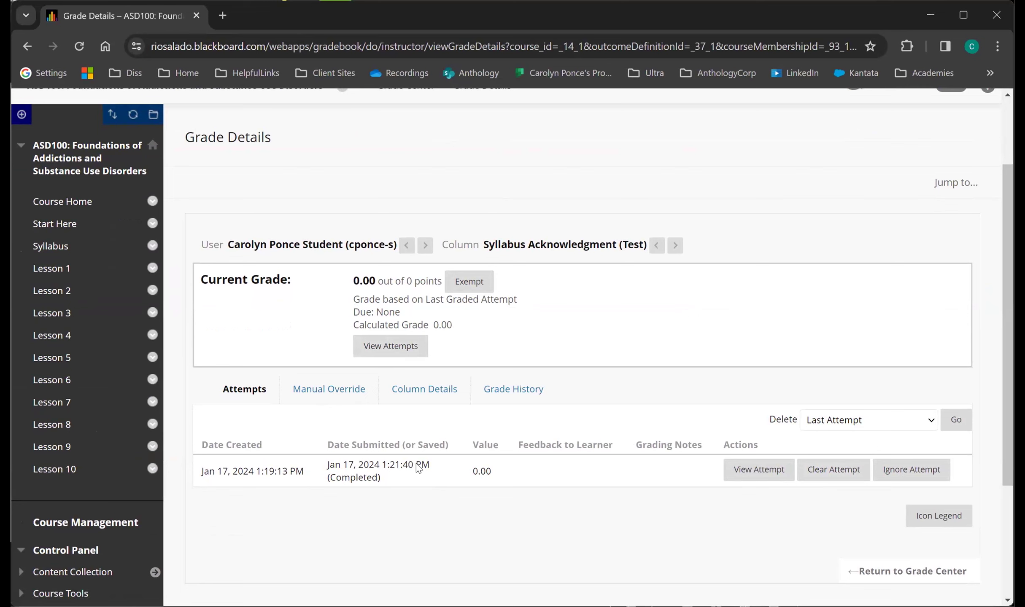
pyautogui.click(338, 390)
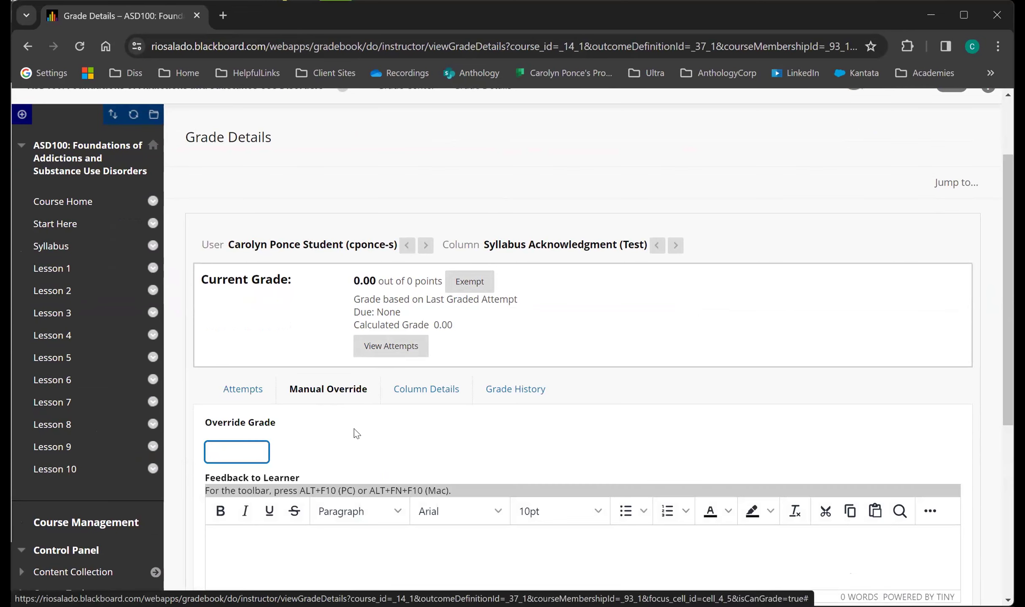
pyautogui.scroll(-3, 356, 434)
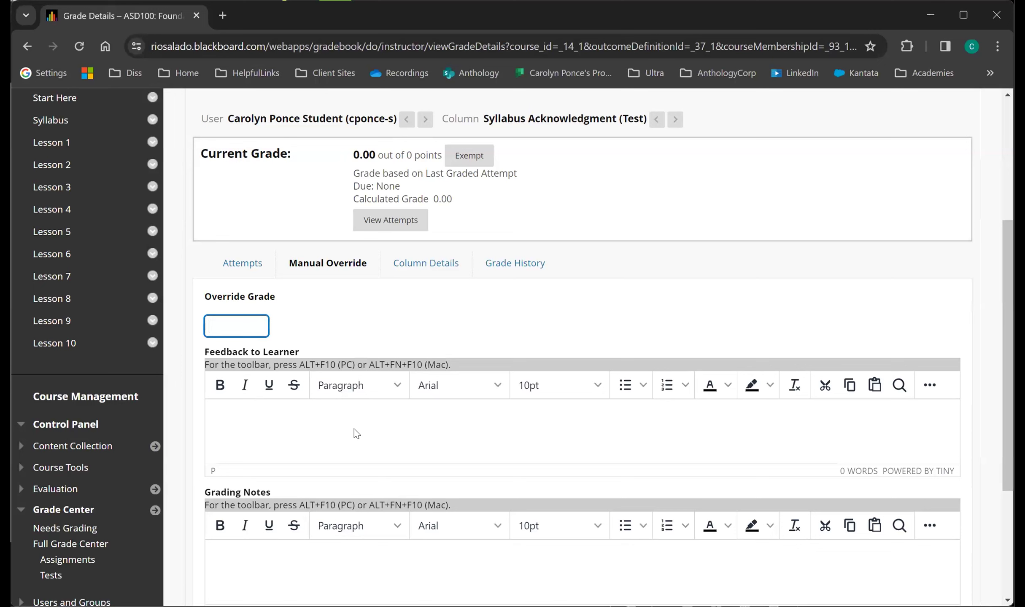
# View the Column Details and expand the complete Grade History for the student's Syllabus Acknowledgment grade.
pyautogui.click(423, 272)
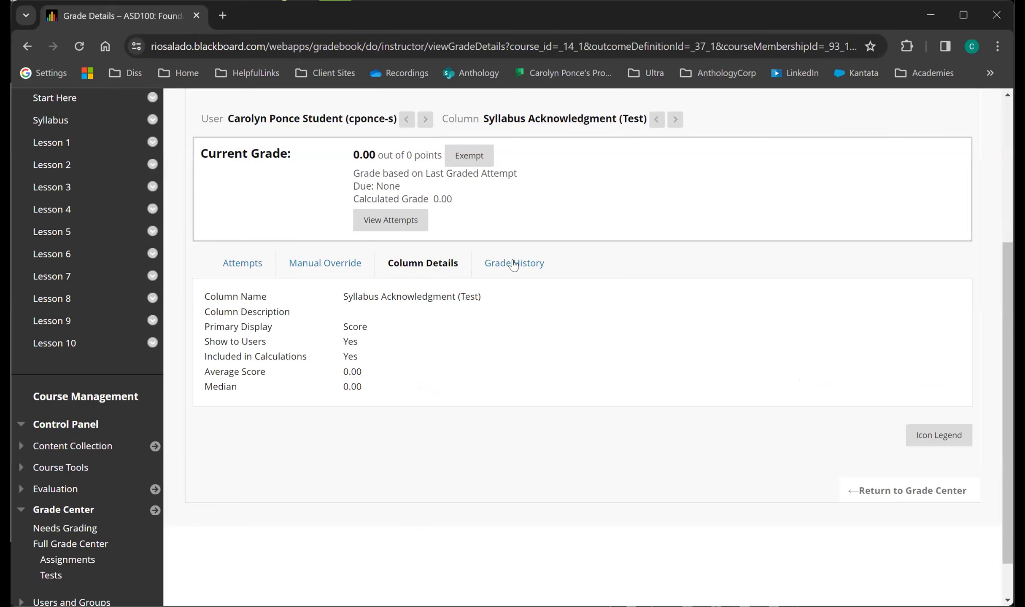
pyautogui.click(514, 264)
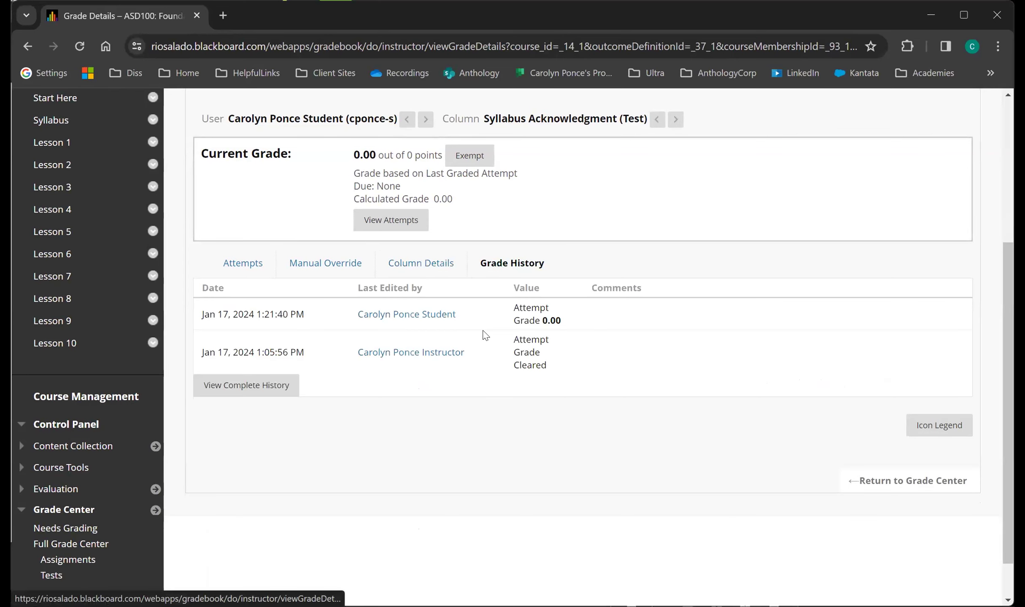
pyautogui.click(274, 385)
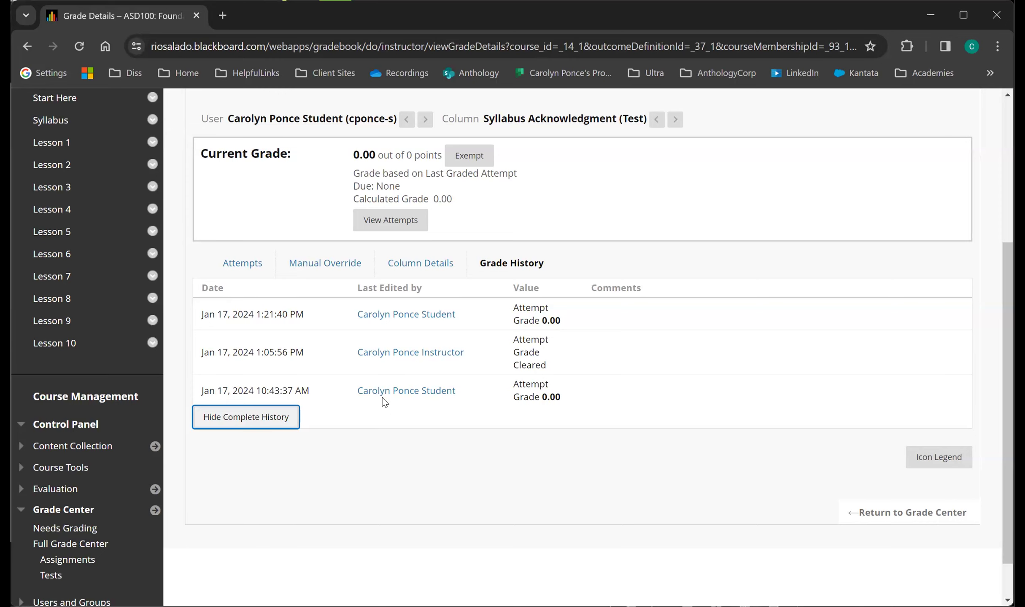
# Move to the next student's grade details for the Syllabus Acknowledgment column.
pyautogui.scroll(3, 508, 390)
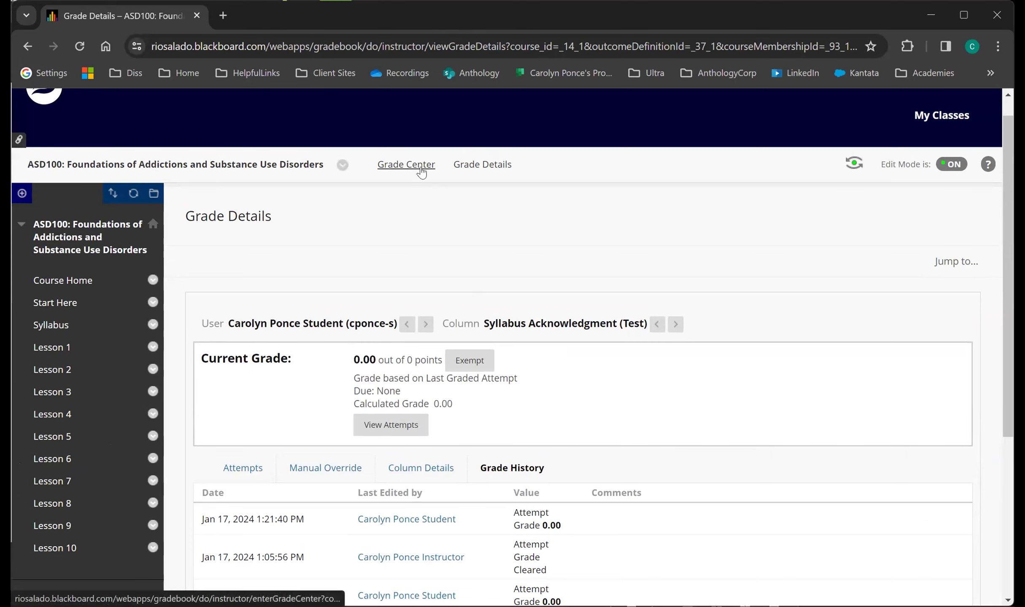
pyautogui.click(426, 325)
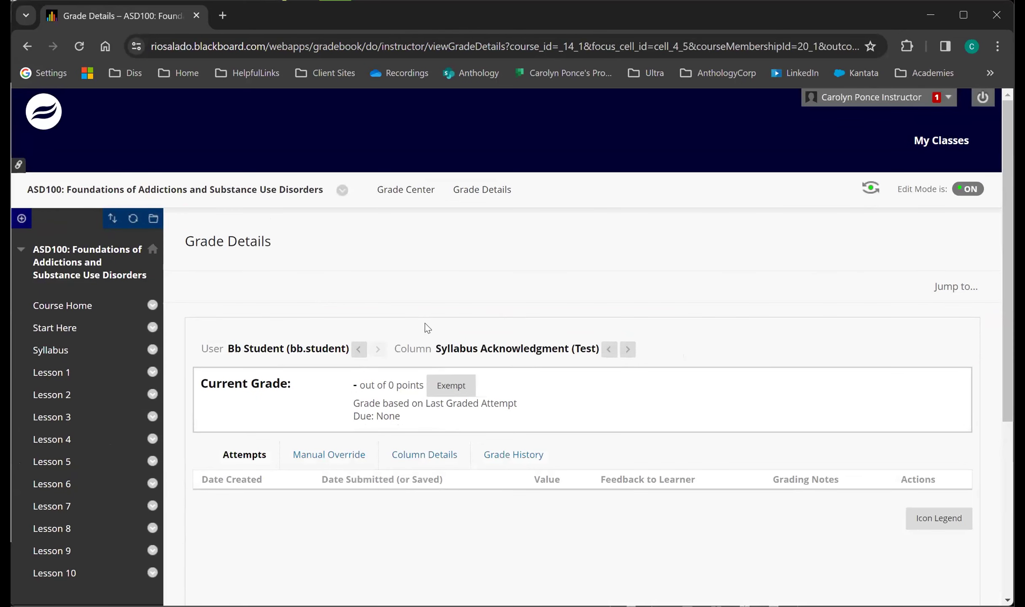
# Go back to the previous student's Syllabus Acknowledgment grade details, then return to the Full Grade Center.
pyautogui.click(365, 349)
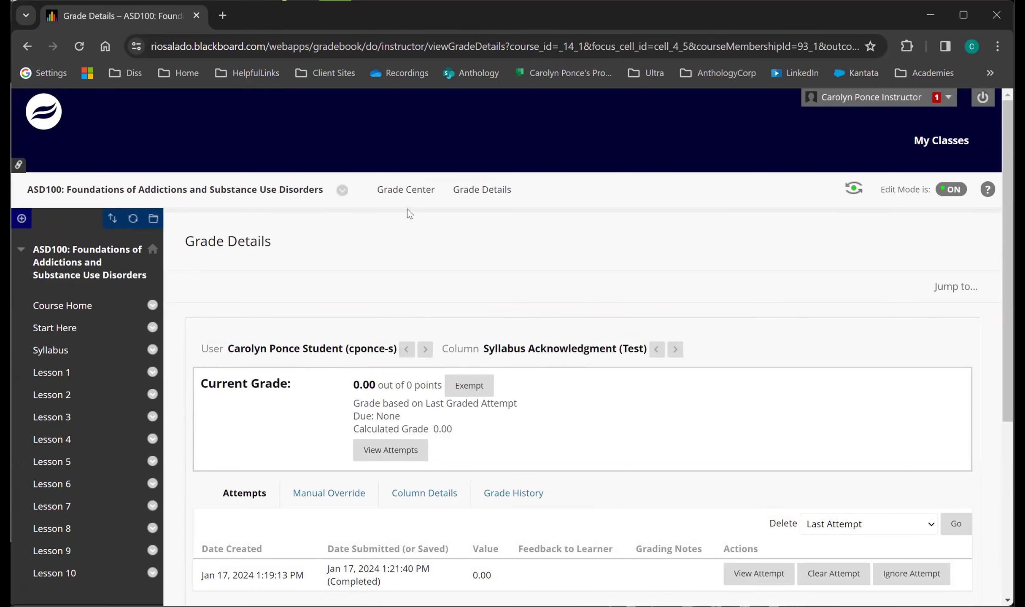
pyautogui.click(412, 191)
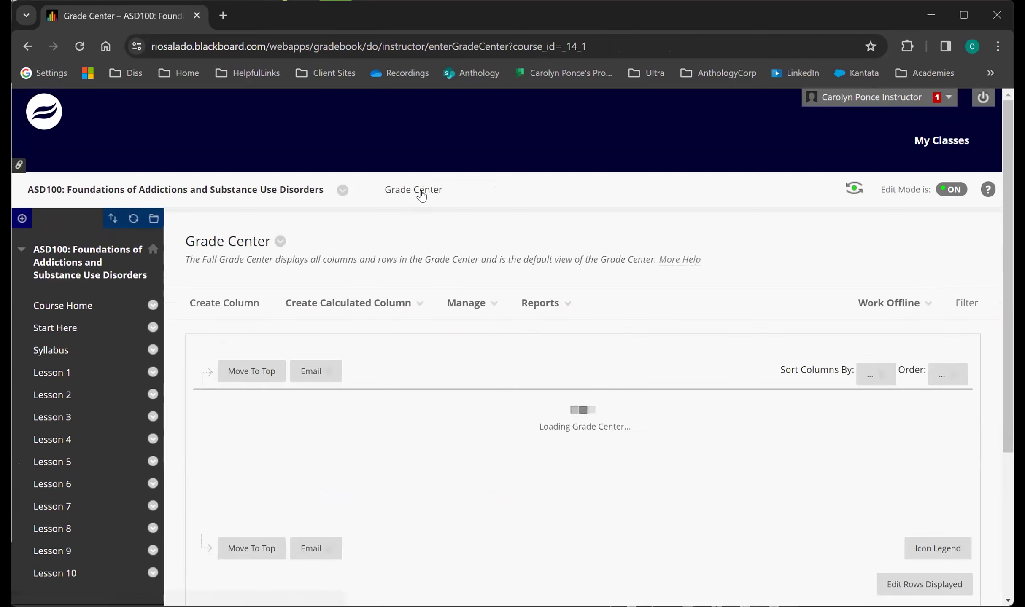
pyautogui.scroll(-3, 597, 511)
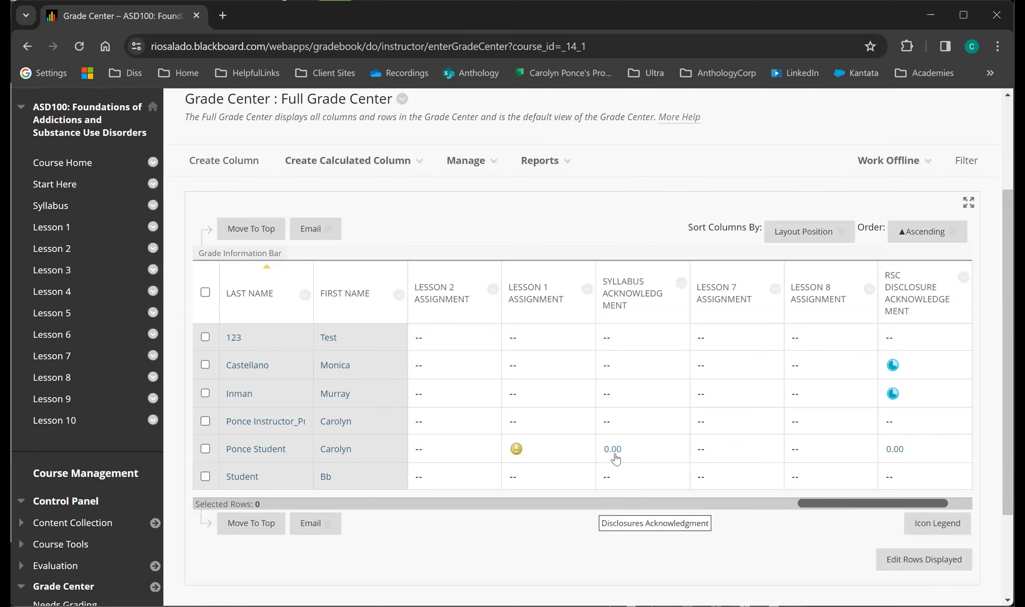
# Open the grade details for the student's 0.00 Syllabus Acknowledgment grade and view the submitted test attempt.
pyautogui.click(672, 448)
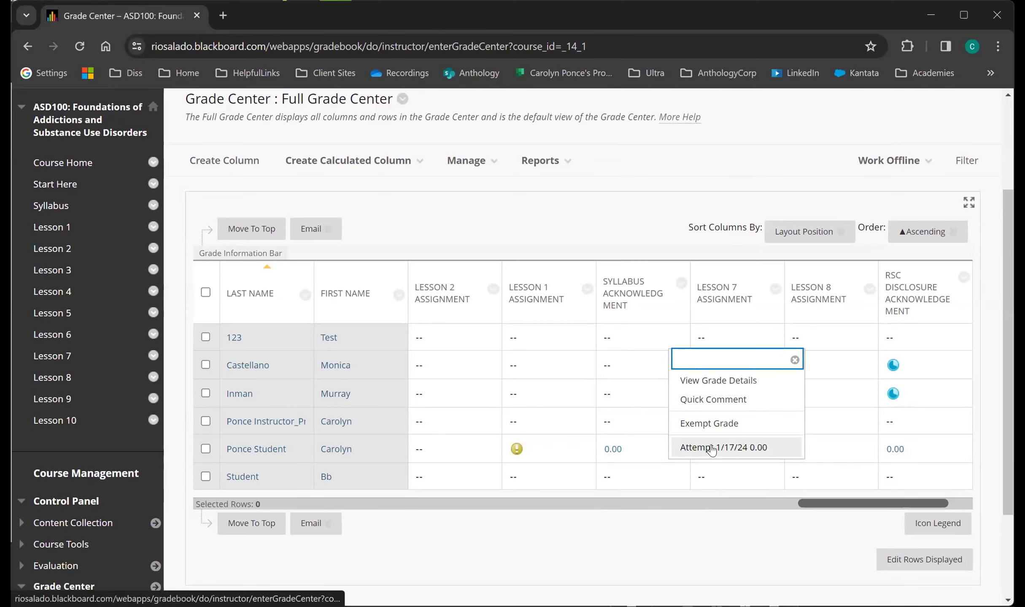
pyautogui.click(741, 381)
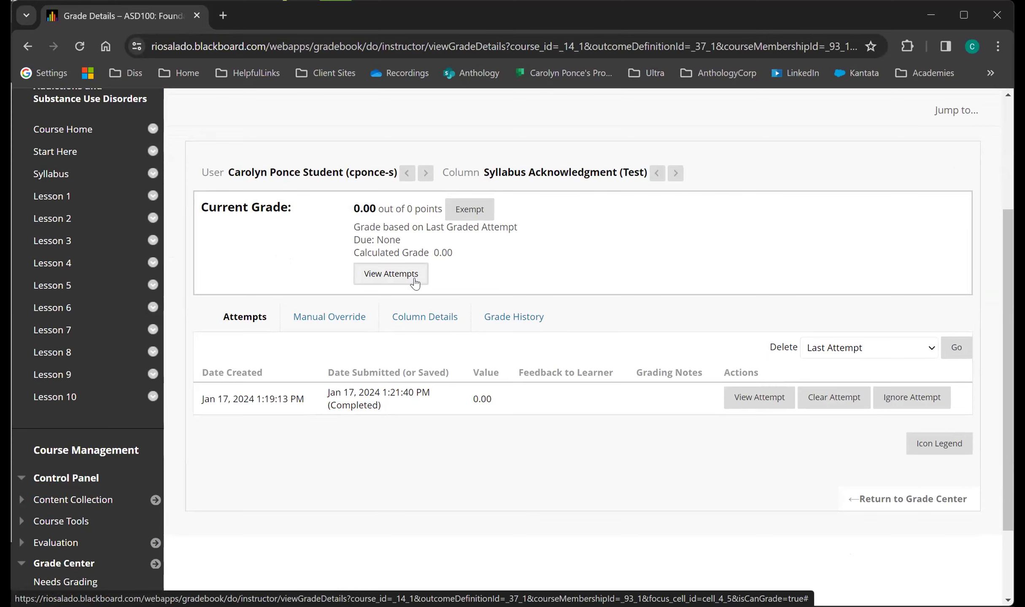
pyautogui.click(398, 282)
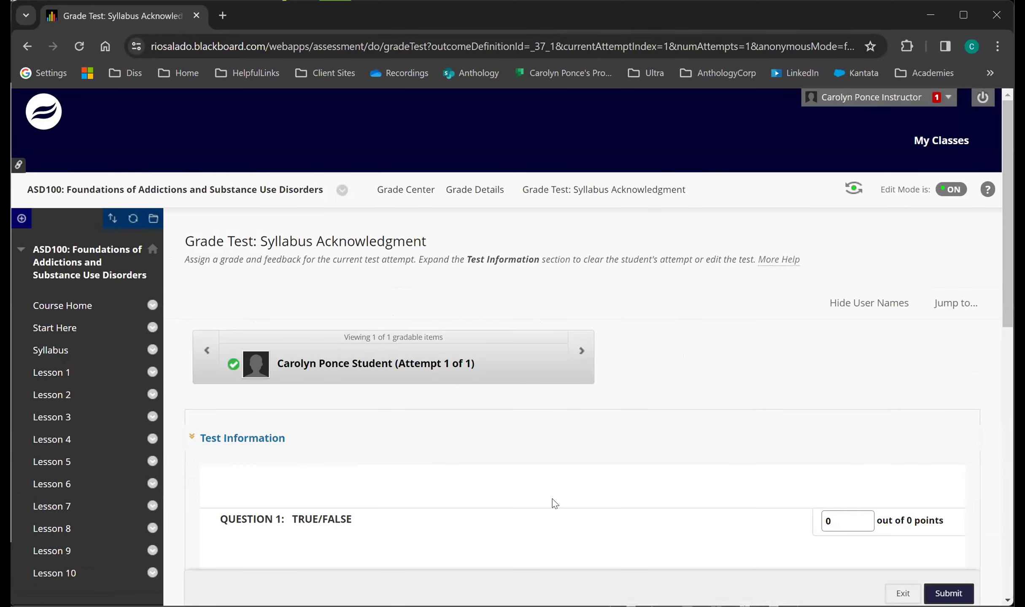
pyautogui.scroll(-5, 550, 497)
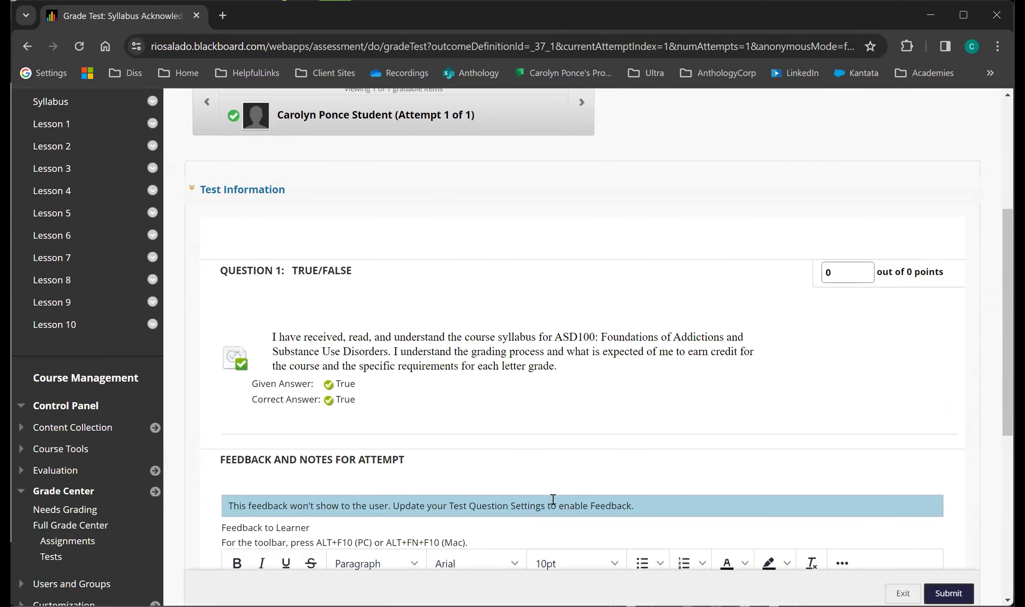
# Expand the attempt's Test Information, view its Access Log, and close the log.
pyautogui.click(249, 189)
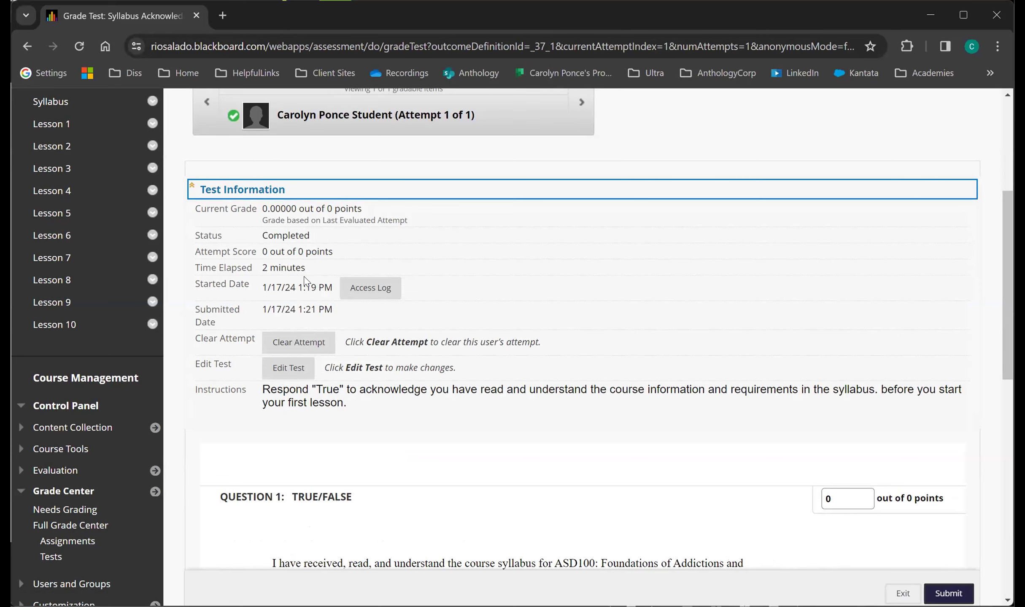
pyautogui.click(358, 291)
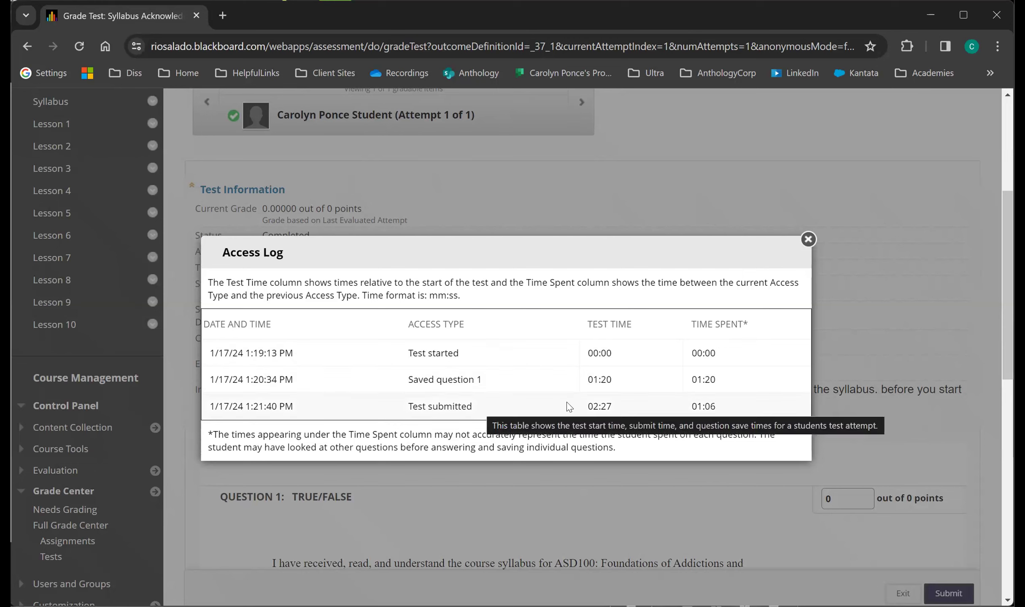
pyautogui.click(808, 240)
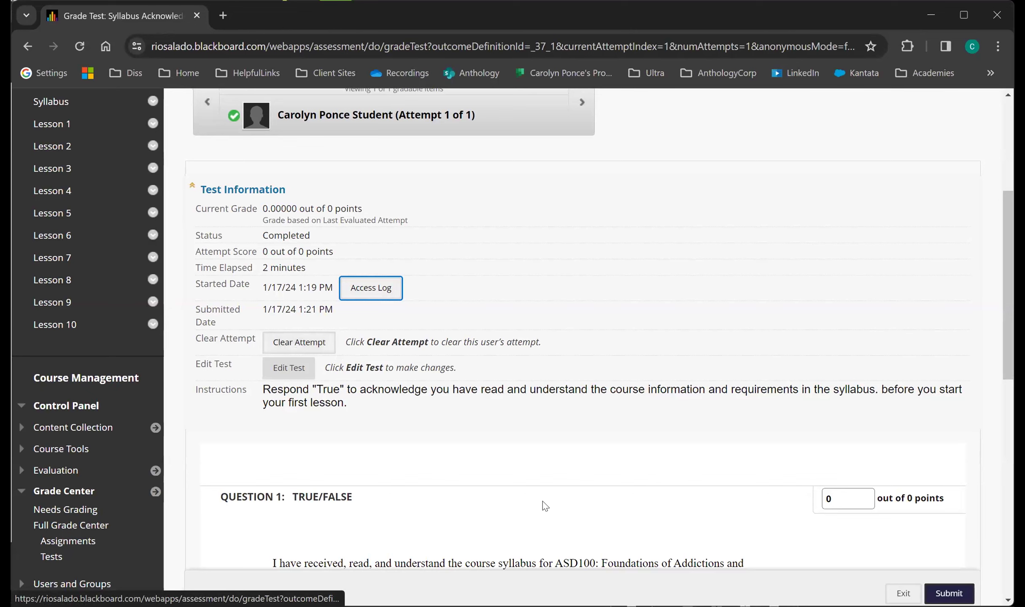
# Review the attempt's question, Feedback to Learner and Grading Notes fields, and exit without submitting.
pyautogui.scroll(-4, 545, 506)
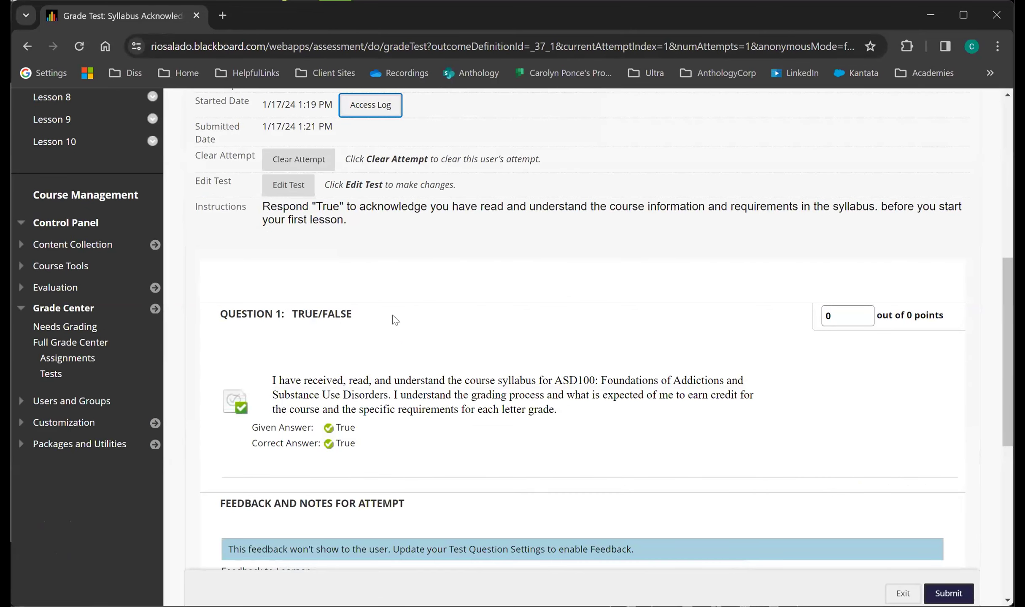
pyautogui.scroll(-3, 517, 453)
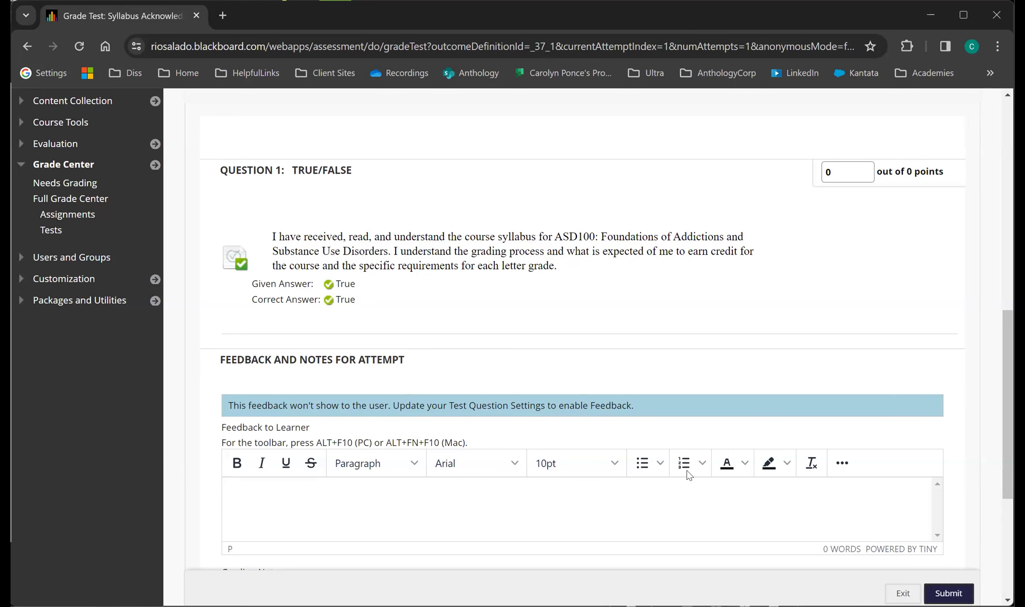
pyautogui.scroll(-4, 964, 487)
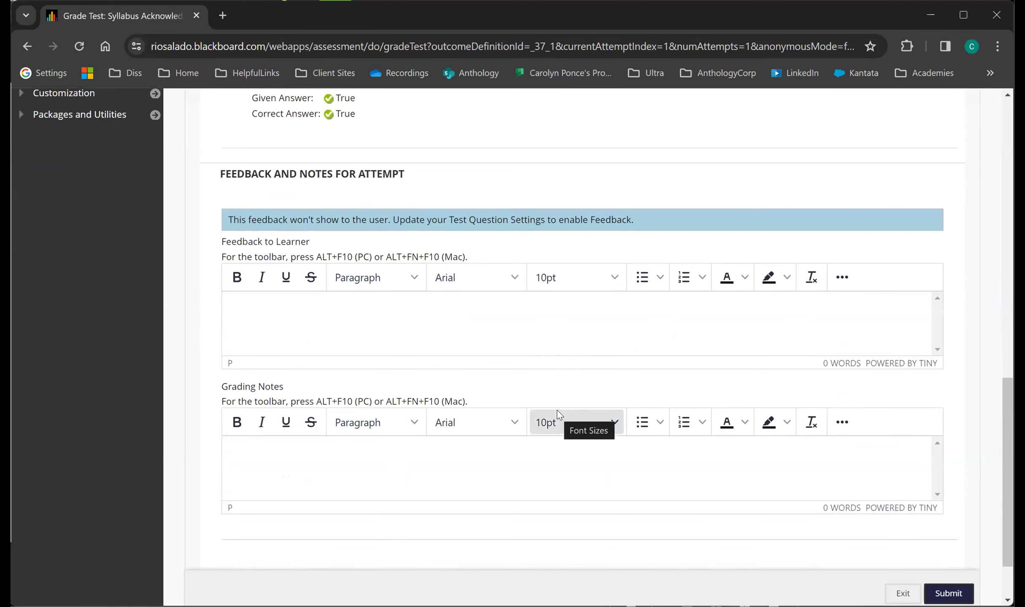
pyautogui.scroll(-2, 974, 522)
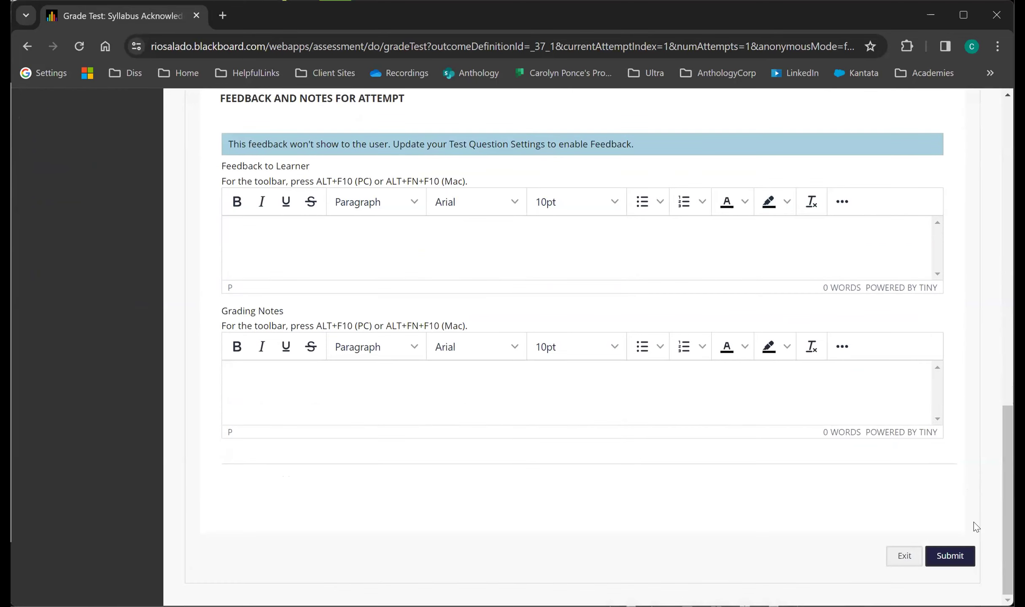
pyautogui.click(904, 556)
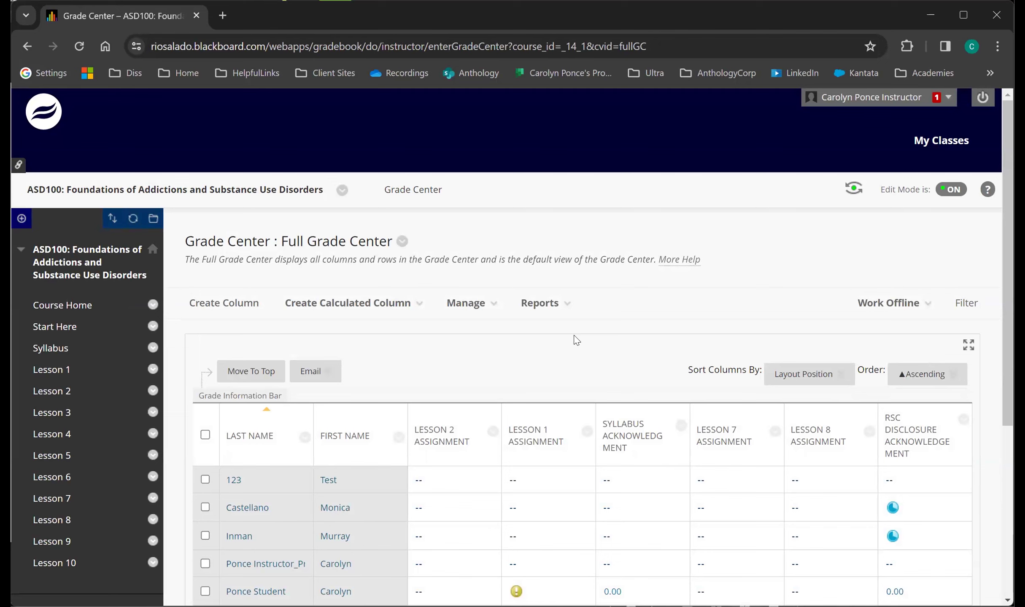
# Show the Manage options of the Full Grade Center and dismiss them.
pyautogui.click(464, 292)
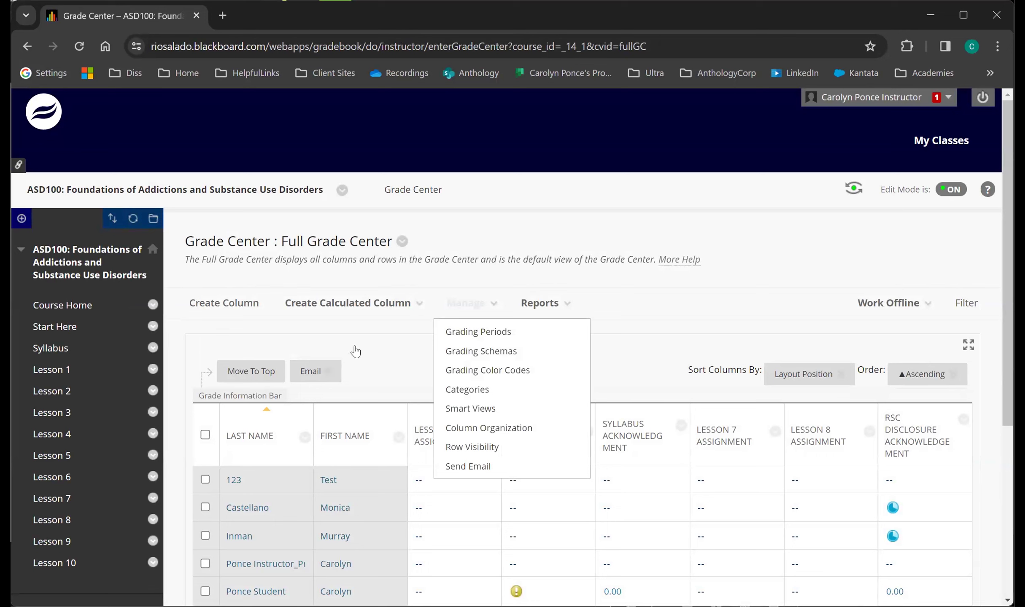
pyautogui.click(579, 355)
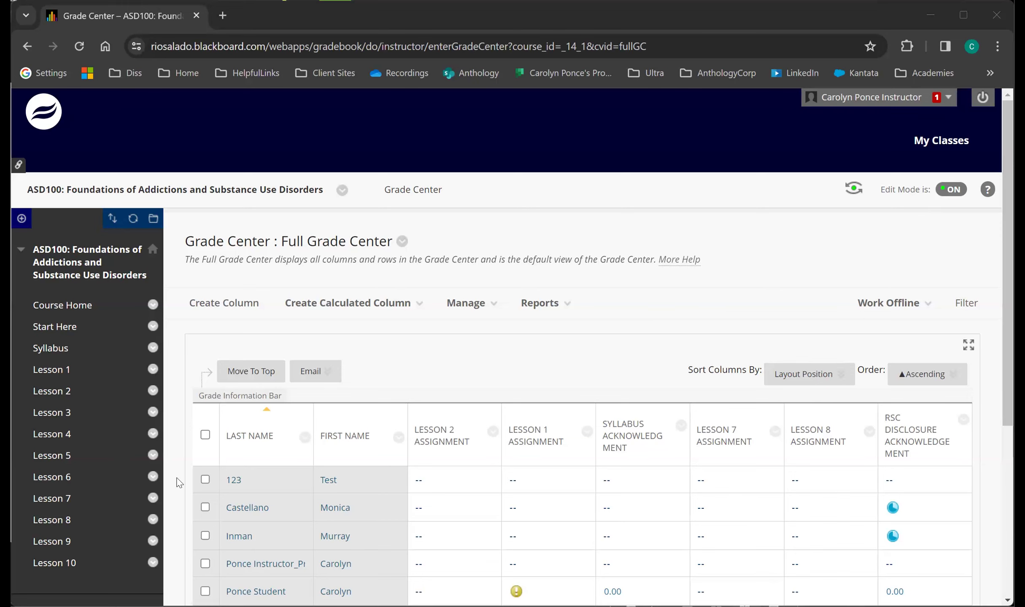
# Open the course's Needs Grading page and look over its filters and list of items to grade.
pyautogui.scroll(-5, 179, 484)
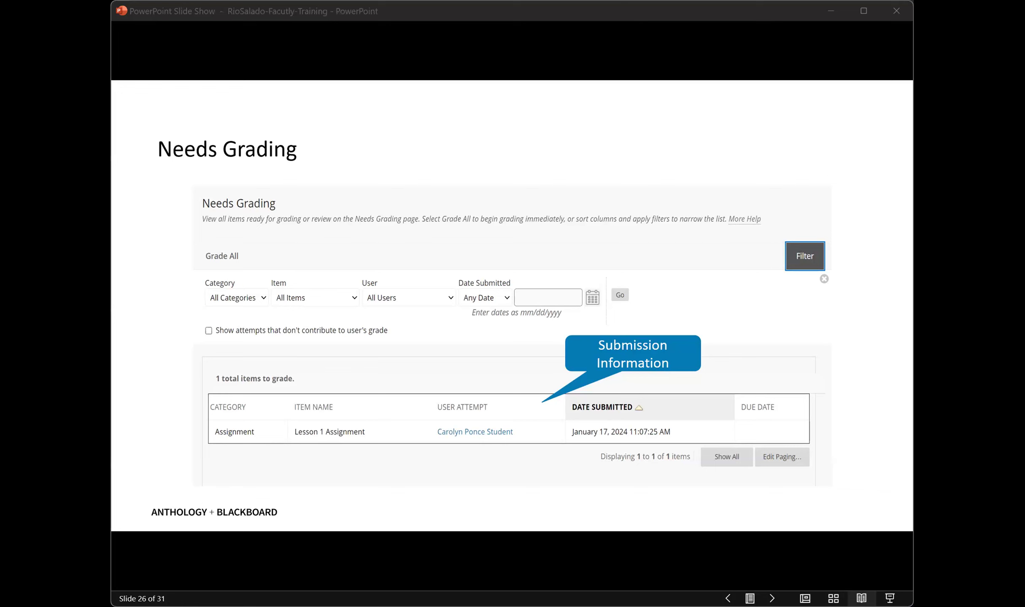
pyautogui.click(216, 529)
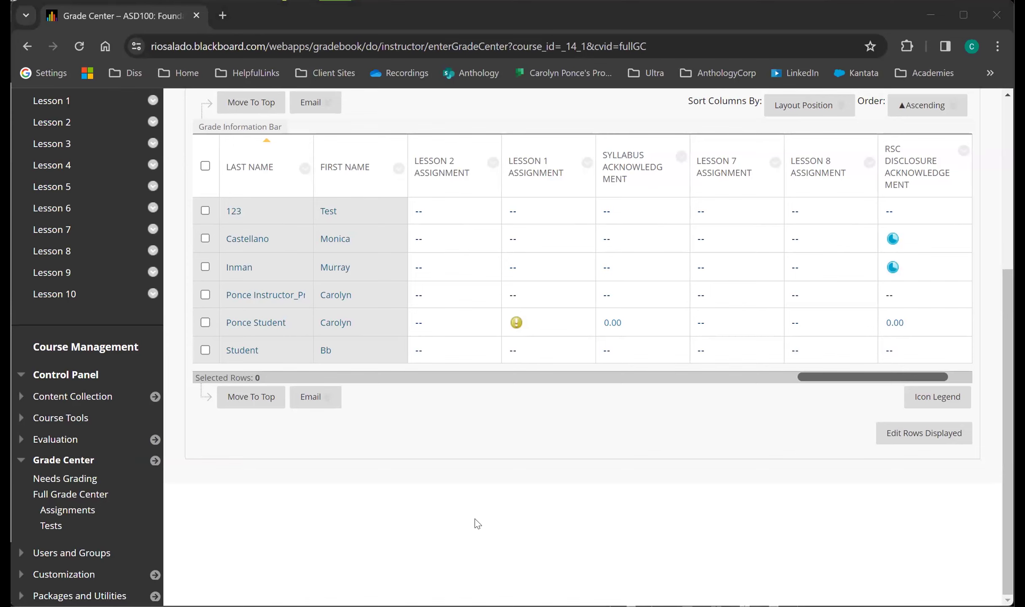
pyautogui.click(87, 480)
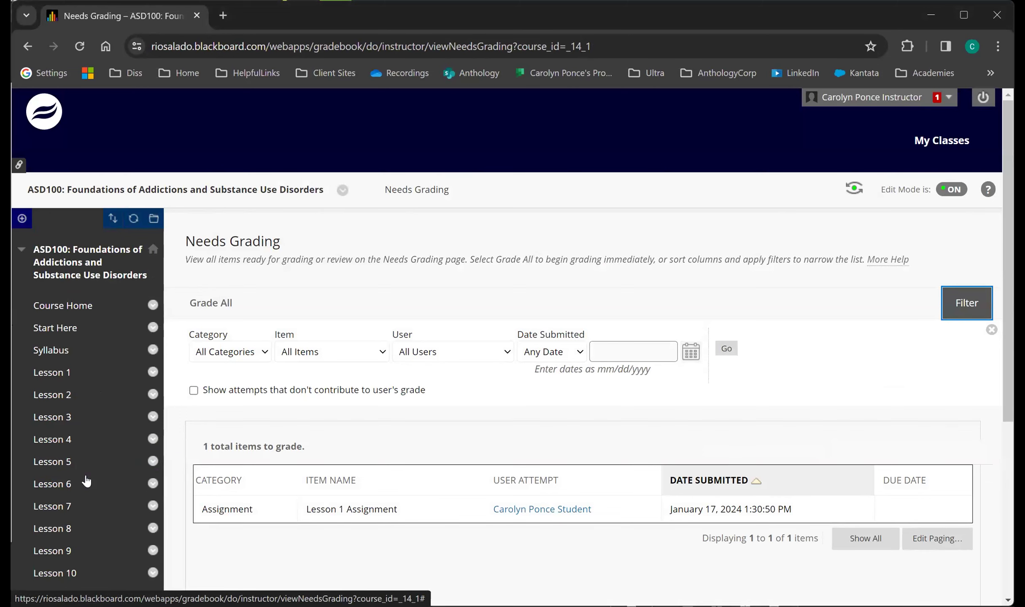
pyautogui.scroll(-5, 87, 481)
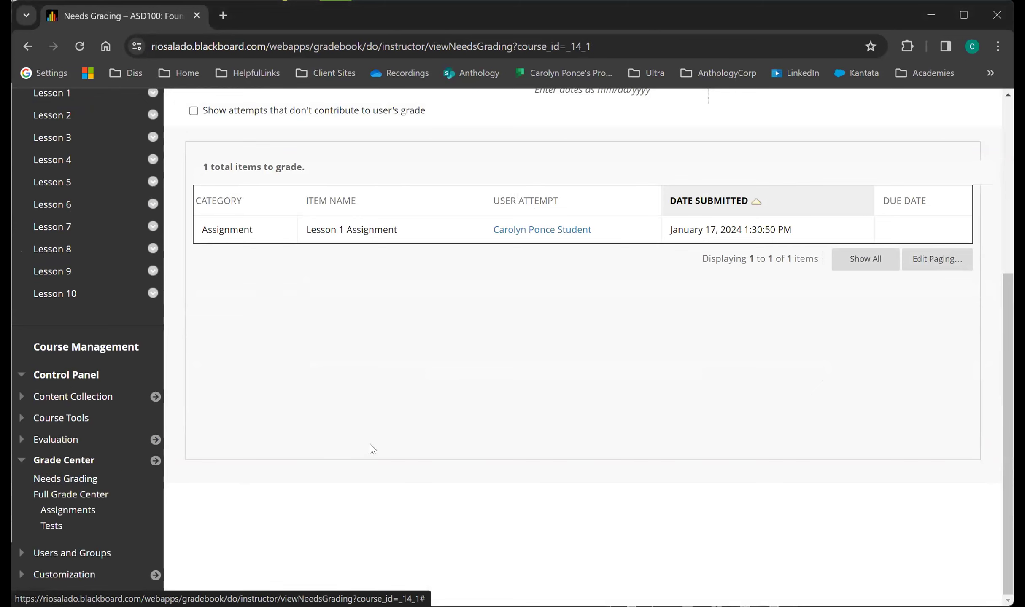
pyautogui.scroll(2, 373, 449)
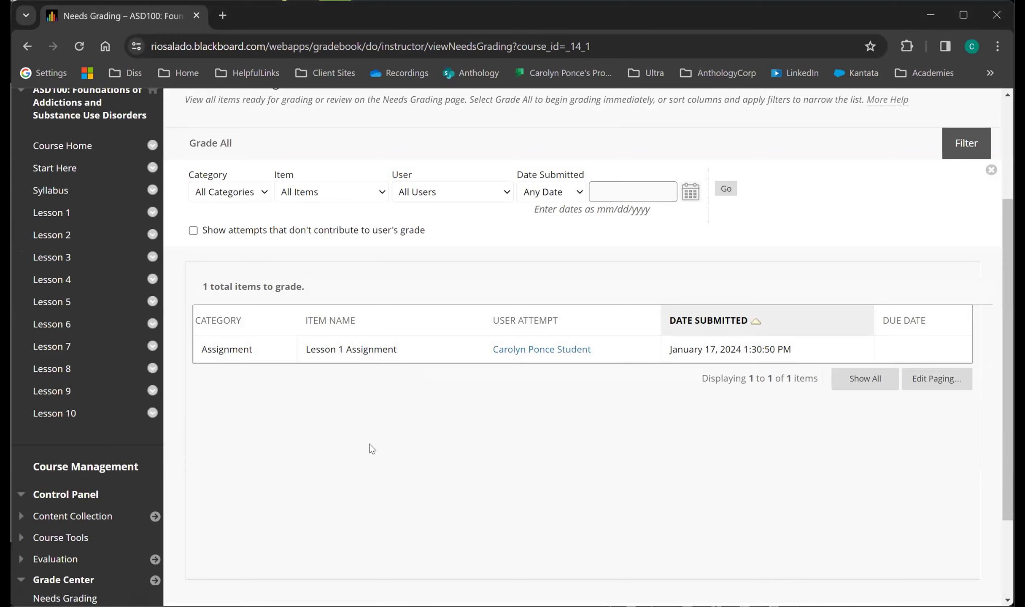
pyautogui.scroll(1, 450, 266)
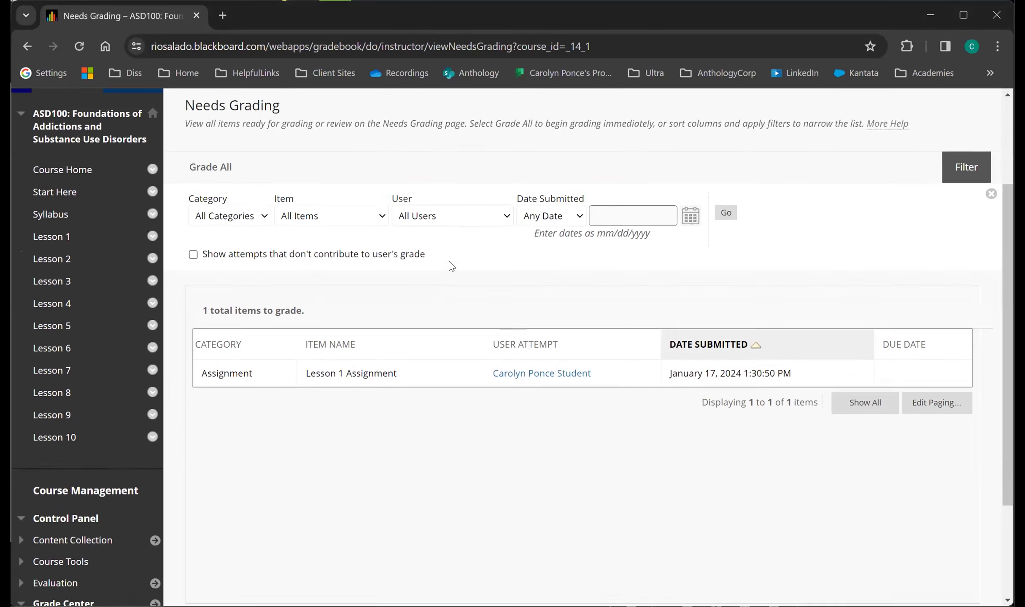
pyautogui.scroll(1, 450, 266)
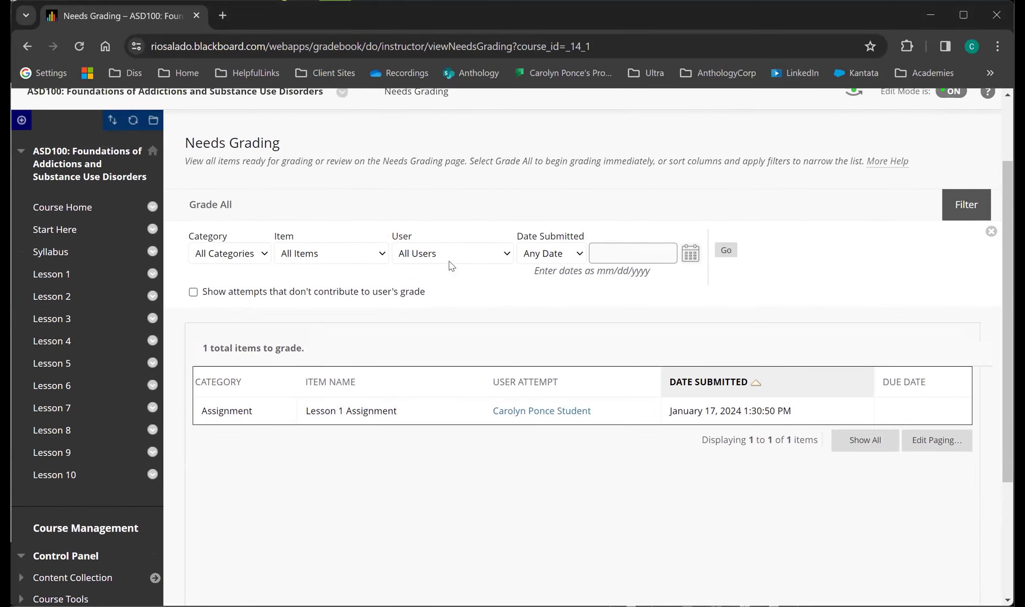
# Show the Category and Item filter choices on the Needs Grading page, leaving All Categories and All Items selected.
pyautogui.click(262, 253)
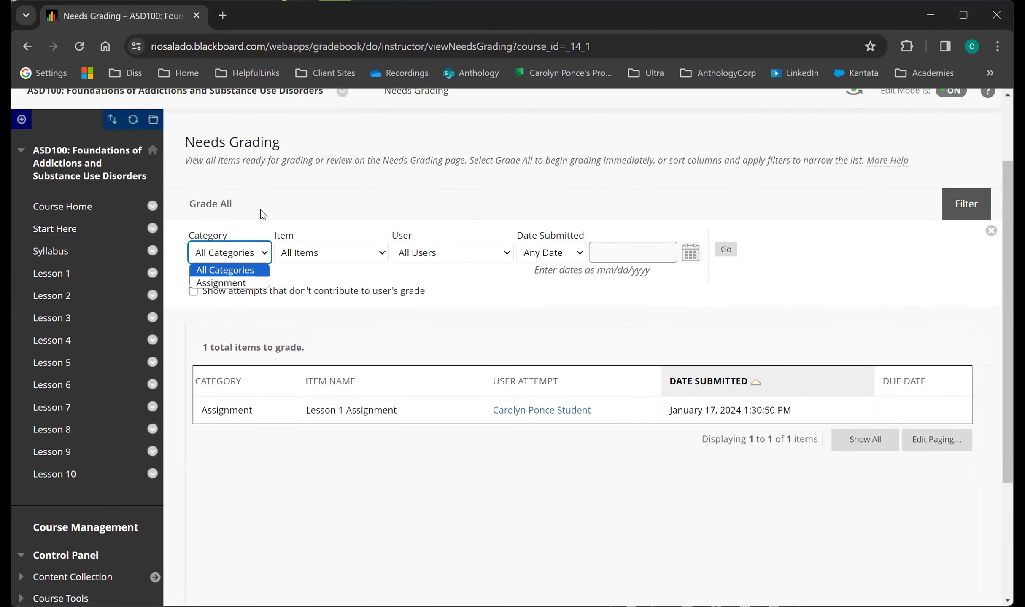
pyautogui.click(321, 223)
pyautogui.click(329, 253)
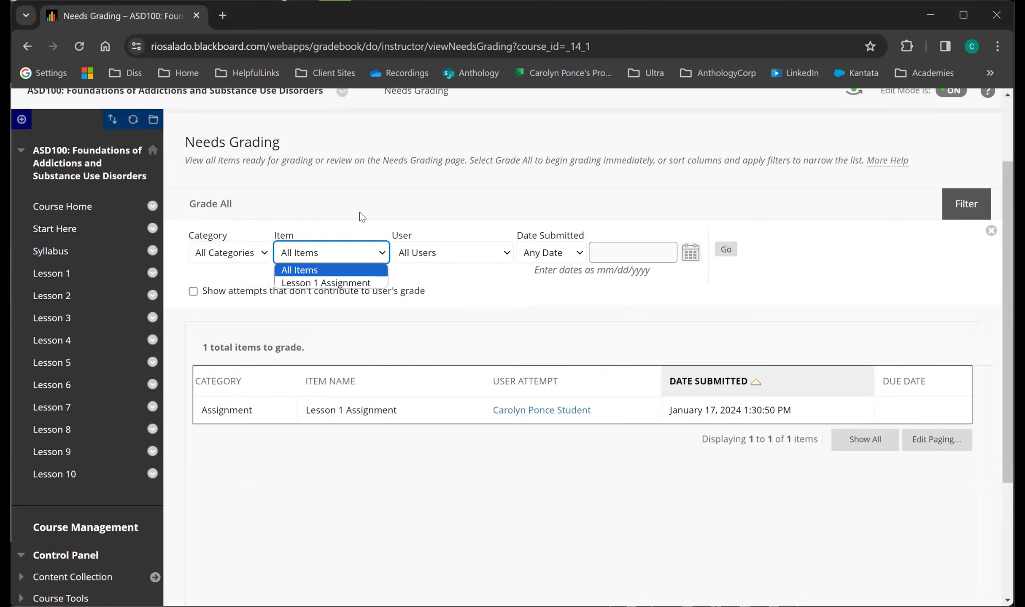
pyautogui.click(356, 235)
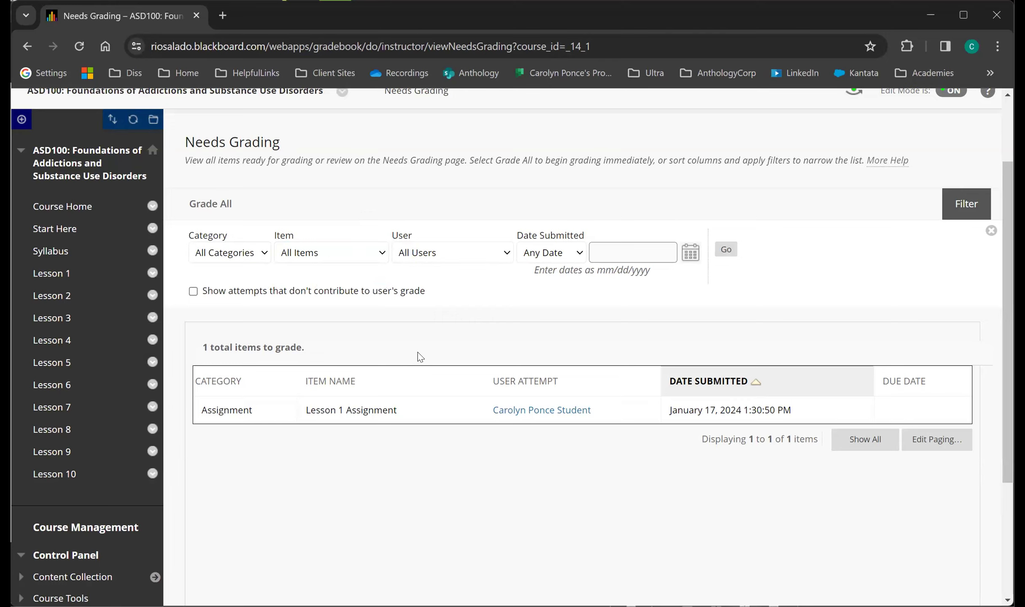
# Show the grading actions available for Lesson 1 Assignment and dismiss them.
pyautogui.scroll(-1, 417, 352)
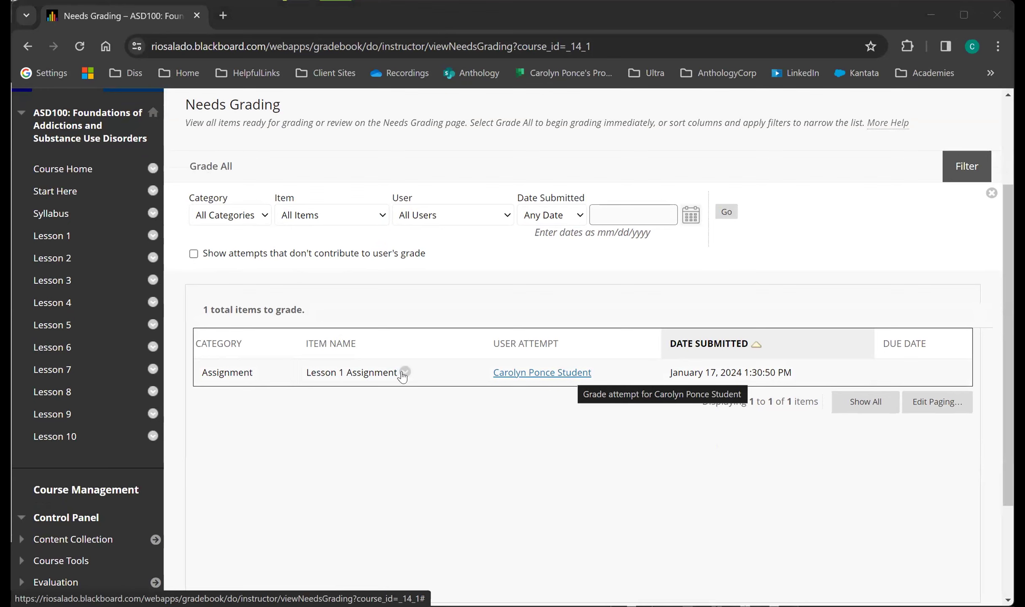
pyautogui.click(405, 372)
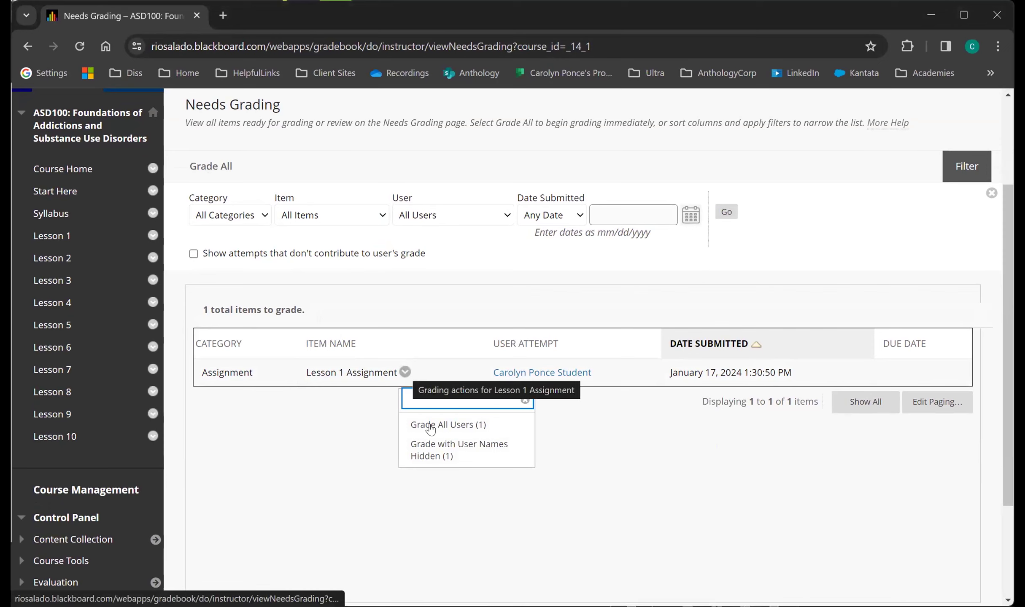
pyautogui.click(572, 421)
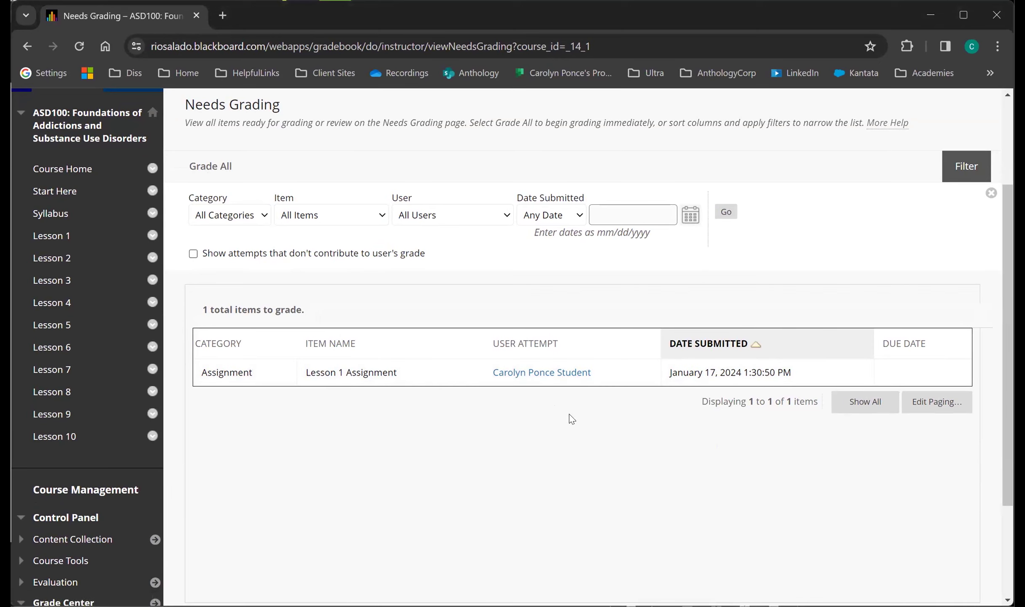
# Open the student's Lesson 1 Assignment attempt for grading and try stepping to the next and previous gradable items.
pyautogui.click(560, 377)
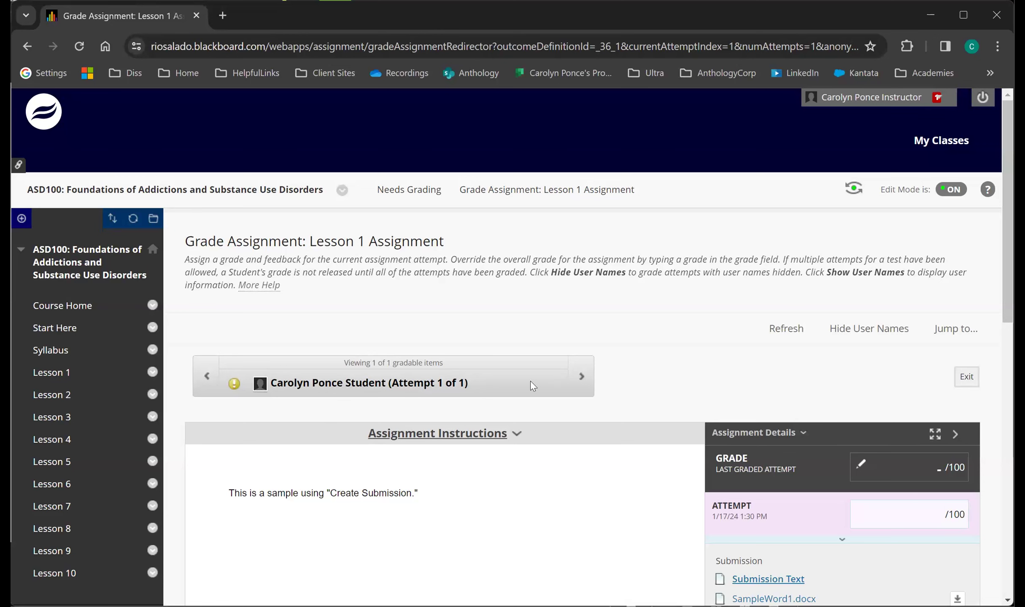
pyautogui.click(584, 378)
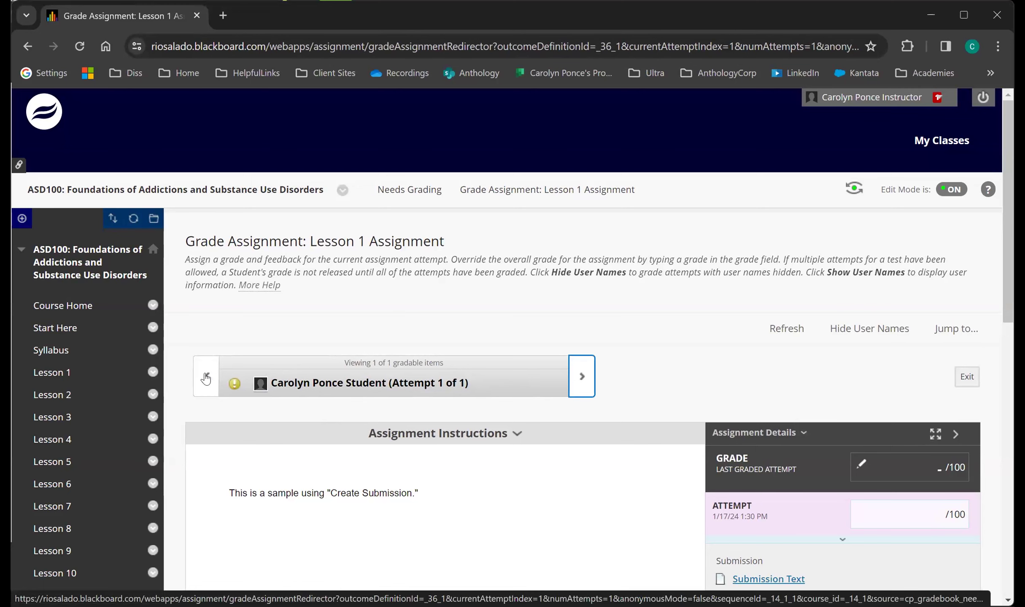
pyautogui.click(206, 379)
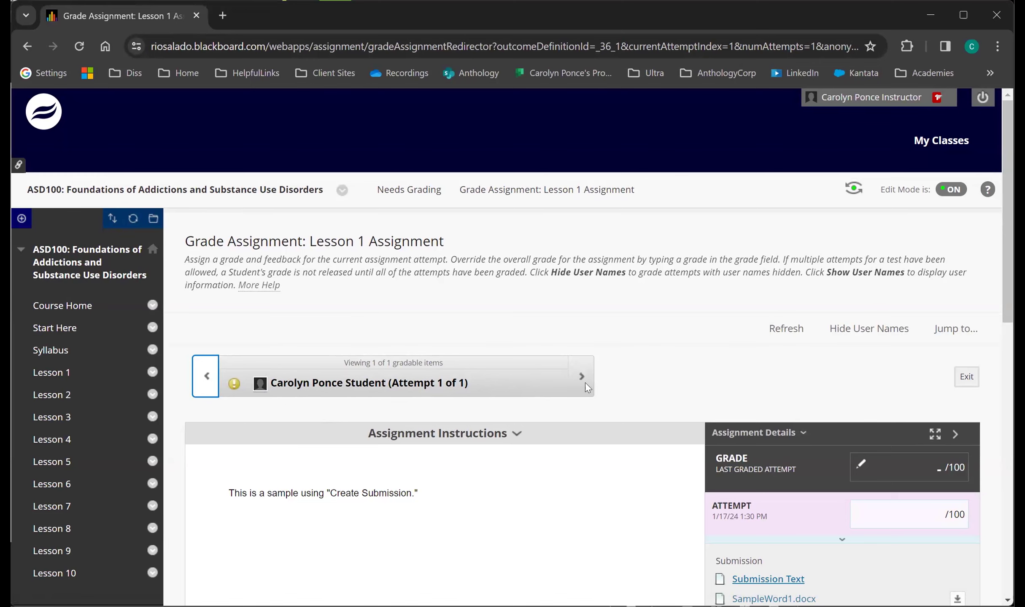
pyautogui.scroll(-5, 647, 384)
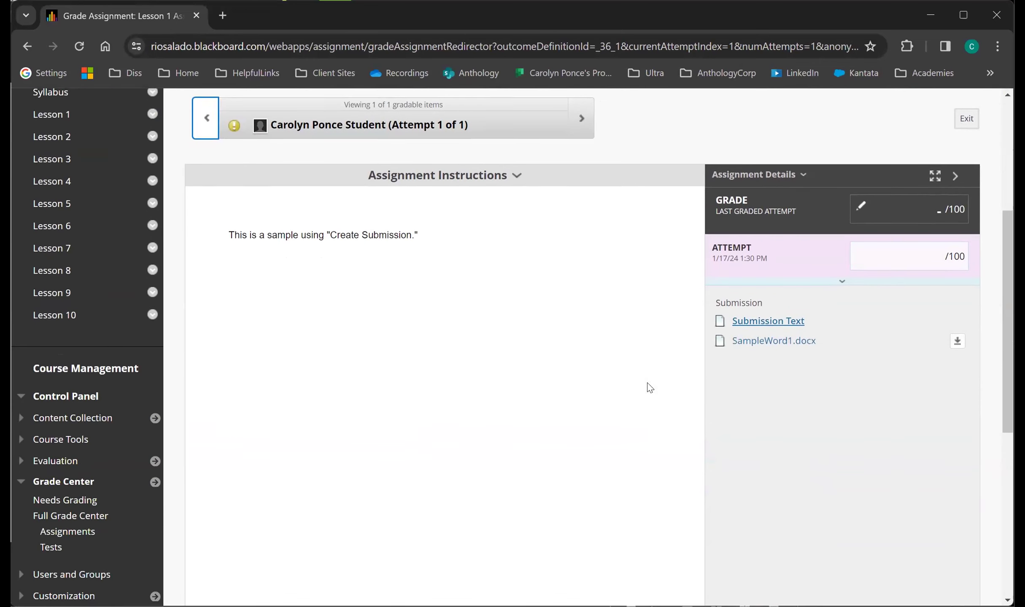
pyautogui.scroll(1, 648, 384)
pyautogui.scroll(-1, 649, 387)
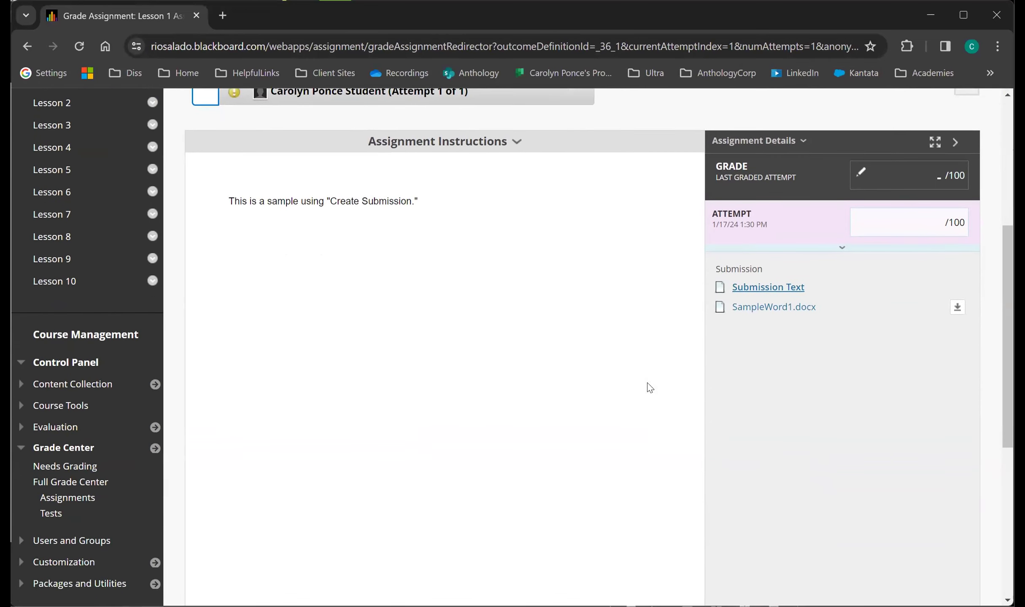
# Open the submitted file SampleWord1.docx from the Lesson 1 Assignment attempt for inline viewing.
pyautogui.click(699, 457)
pyautogui.scroll(1, 653, 373)
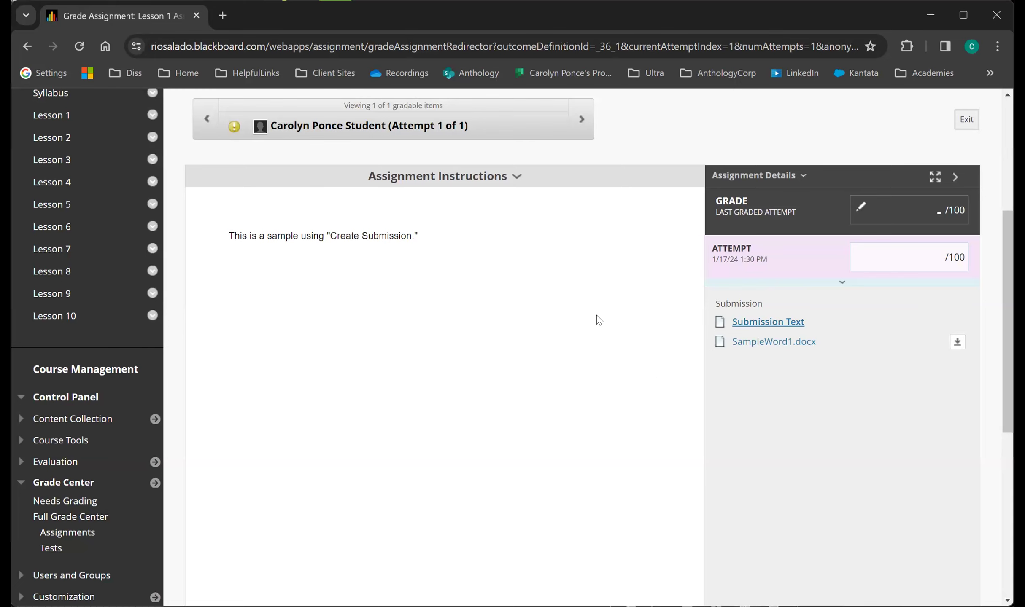
pyautogui.scroll(2, 596, 314)
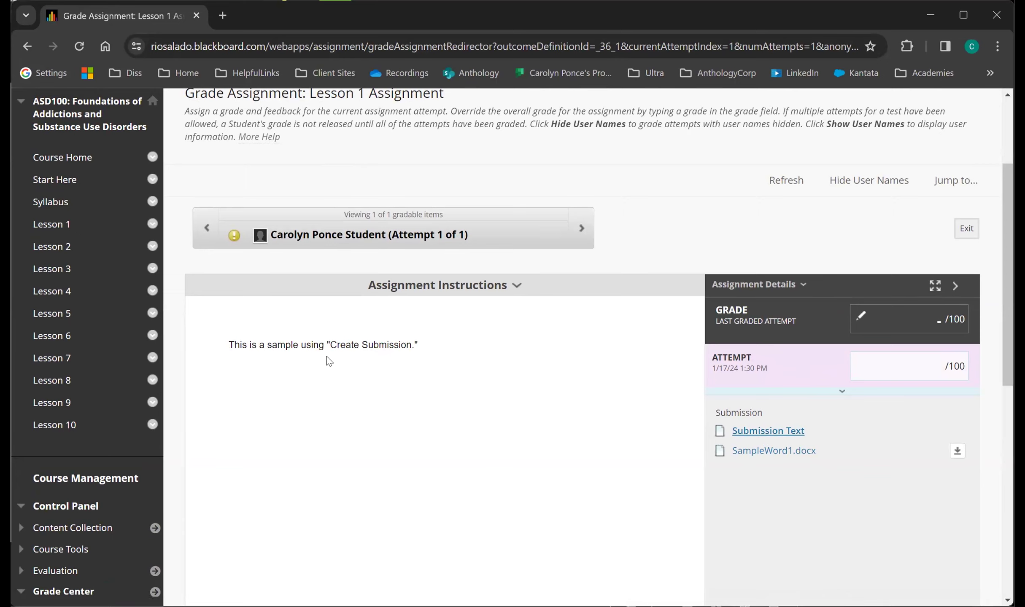
pyautogui.click(814, 453)
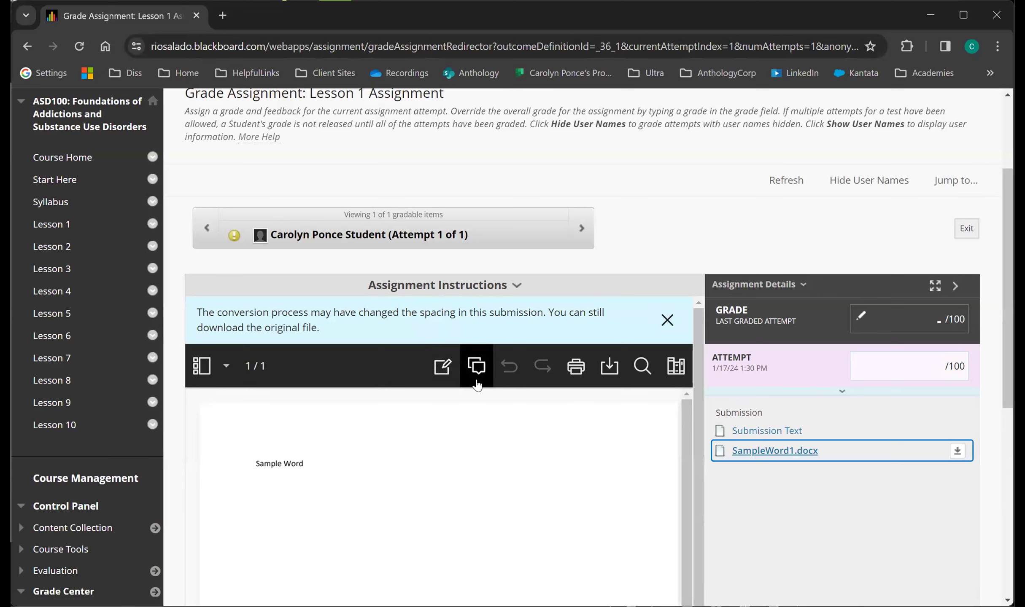
# Circle the words "Sample Word" in the submitted document with a freehand pen stroke and leave the annotation tools.
pyautogui.click(446, 374)
pyautogui.click(519, 376)
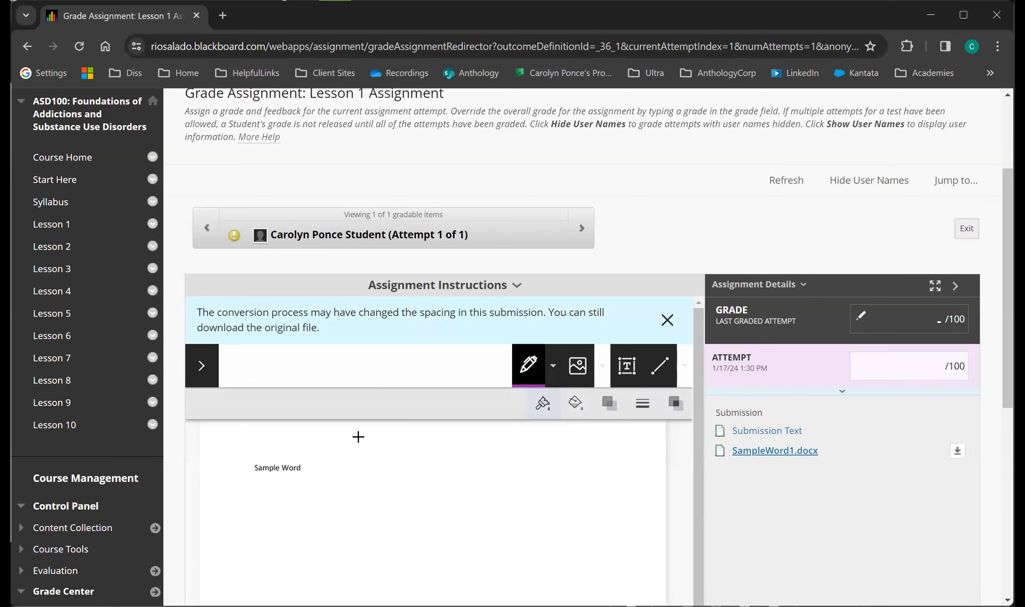
pyautogui.moveTo(315, 451)
pyautogui.mouseDown()
pyautogui.moveTo(252, 443)
pyautogui.moveTo(301, 441)
pyautogui.moveTo(276, 446)
pyautogui.mouseUp()
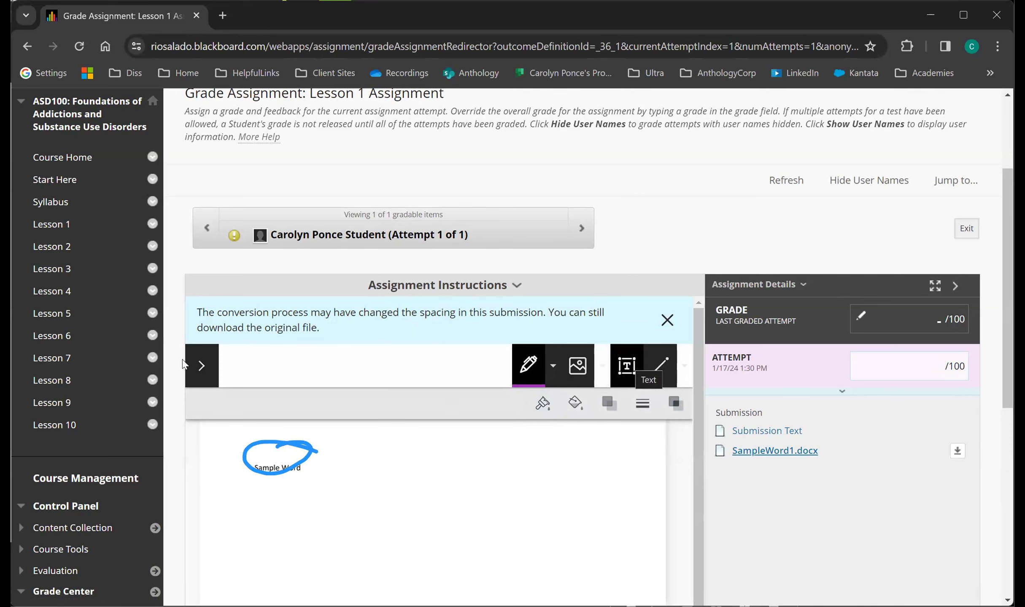
pyautogui.click(202, 367)
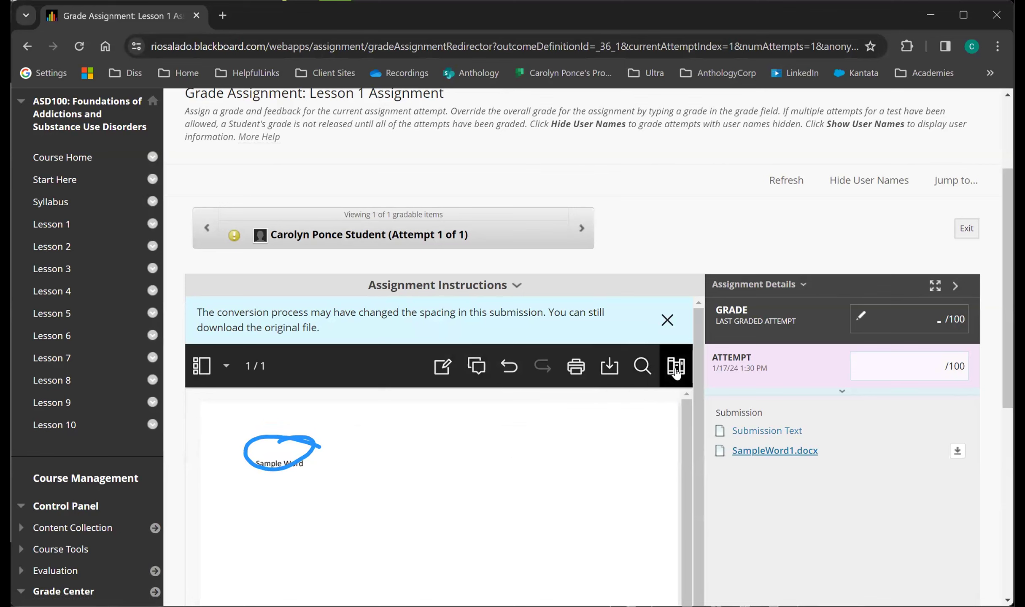
# Add a comment reading "This is a comment." beside the text line near the right edge of the submitted page.
pyautogui.click(476, 366)
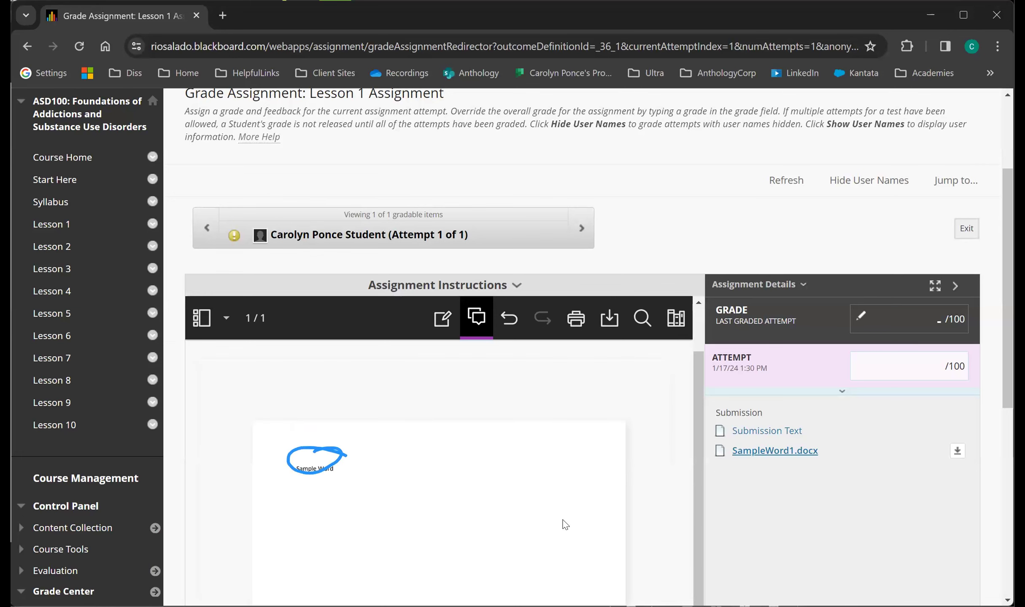
pyautogui.scroll(-5, 565, 525)
pyautogui.click(588, 255)
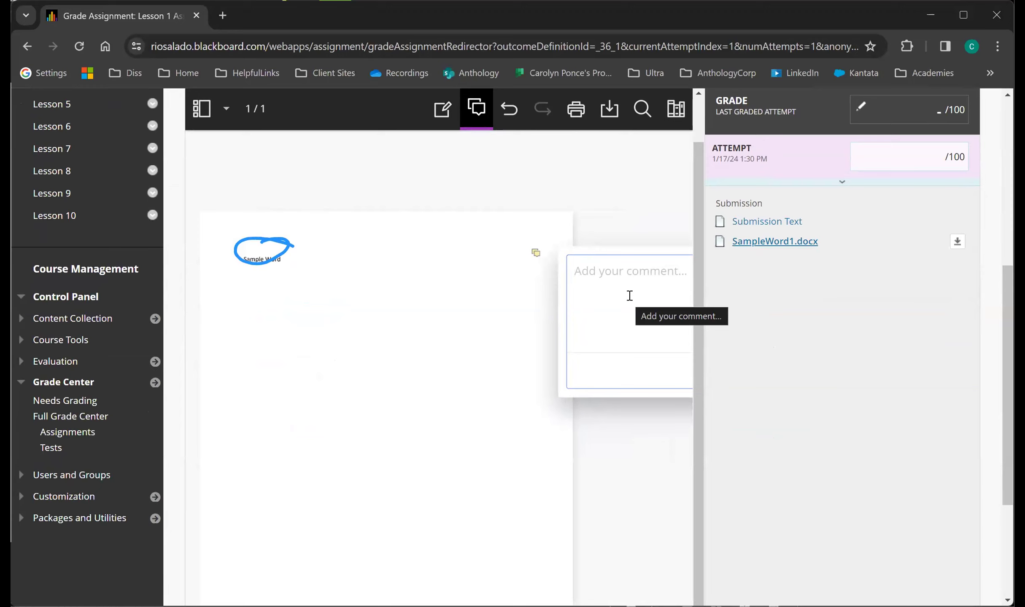
pyautogui.write('Thi')
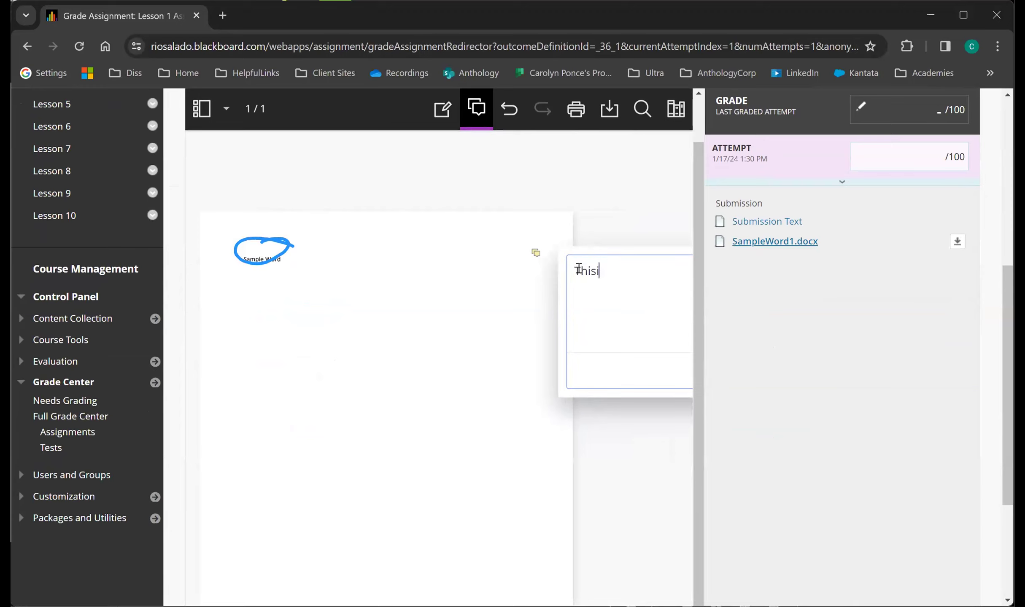
pyautogui.press('BackSpace')
pyautogui.write(' is a comment.')
pyautogui.click(609, 211)
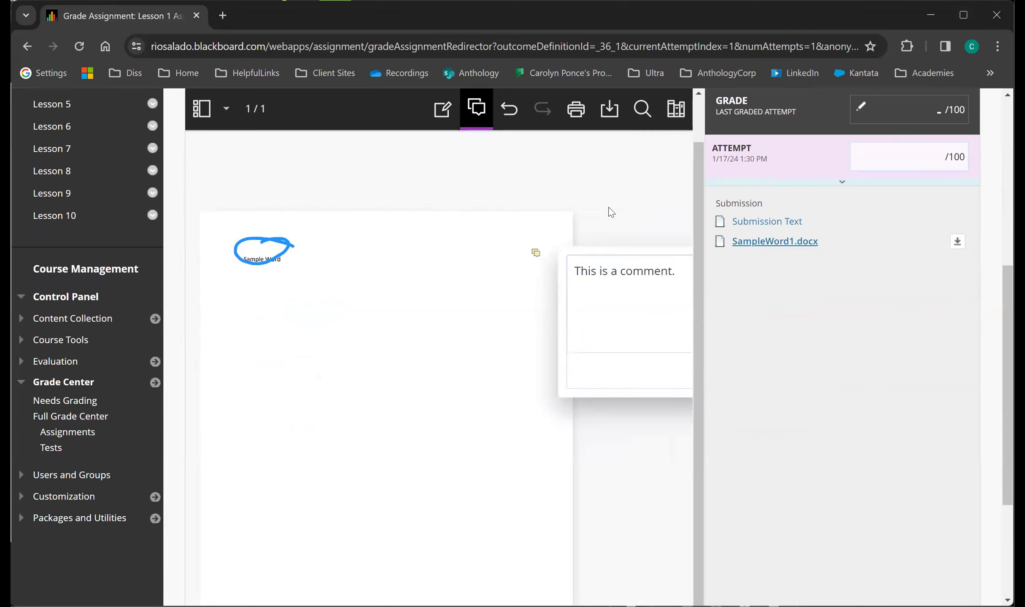
# Expand the attempt's rubric and feedback section, collapse it once and expand it again.
pyautogui.scroll(3, 842, 247)
pyautogui.scroll(3, 843, 247)
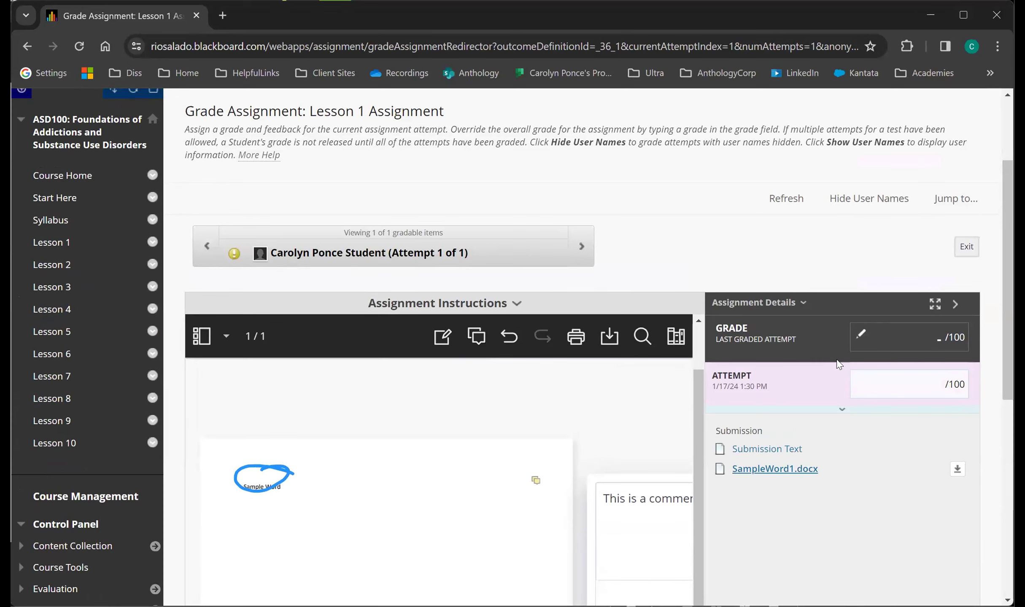
pyautogui.click(841, 409)
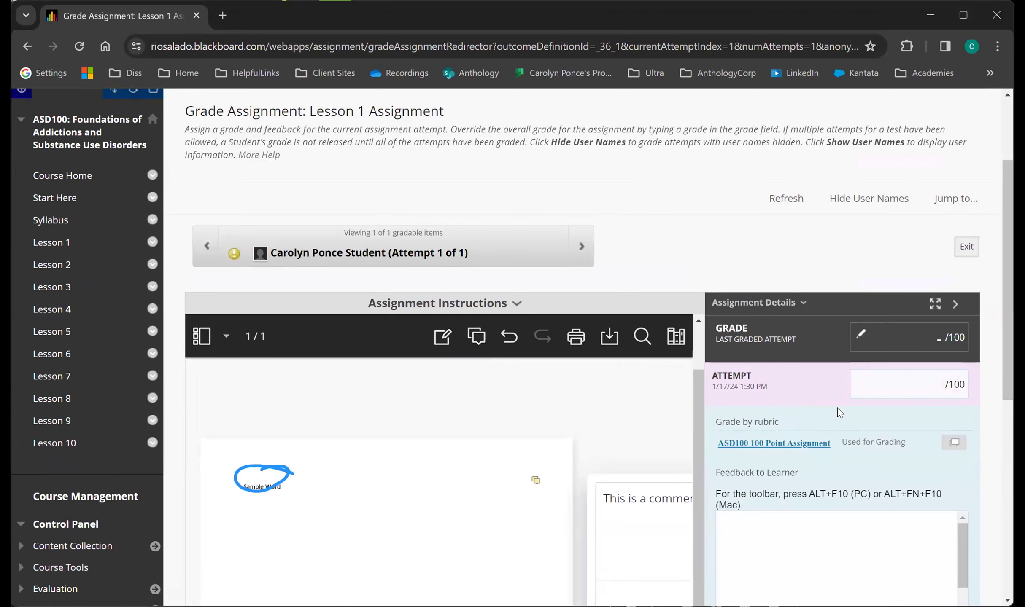
pyautogui.scroll(-5, 851, 509)
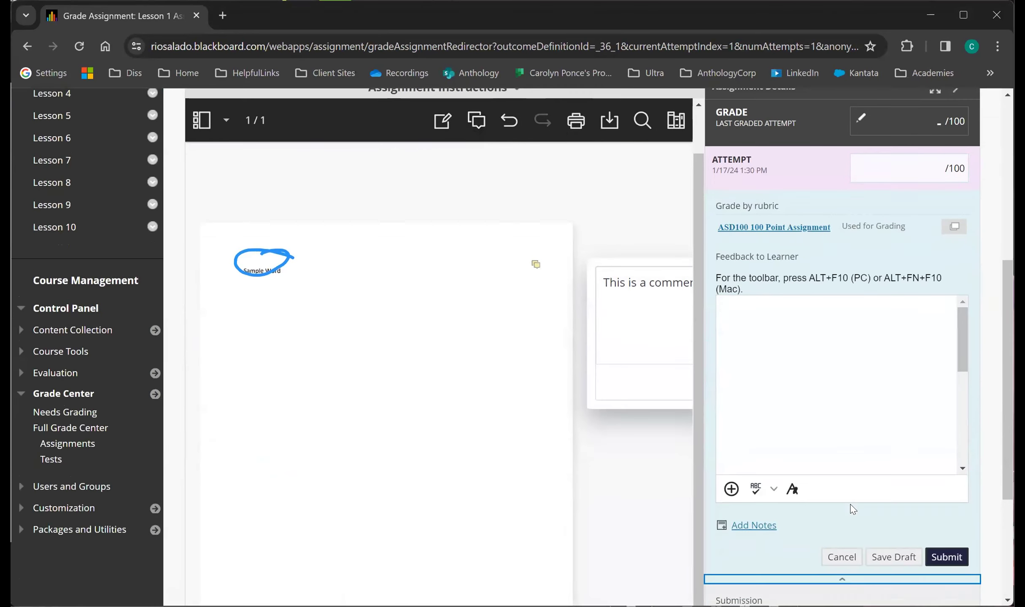
pyautogui.click(838, 569)
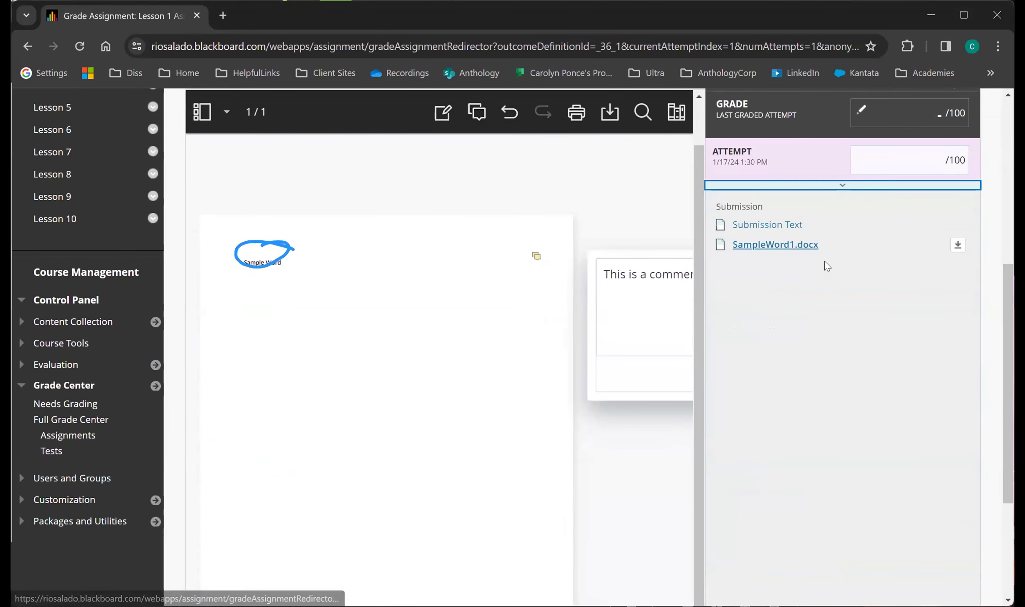
pyautogui.click(840, 187)
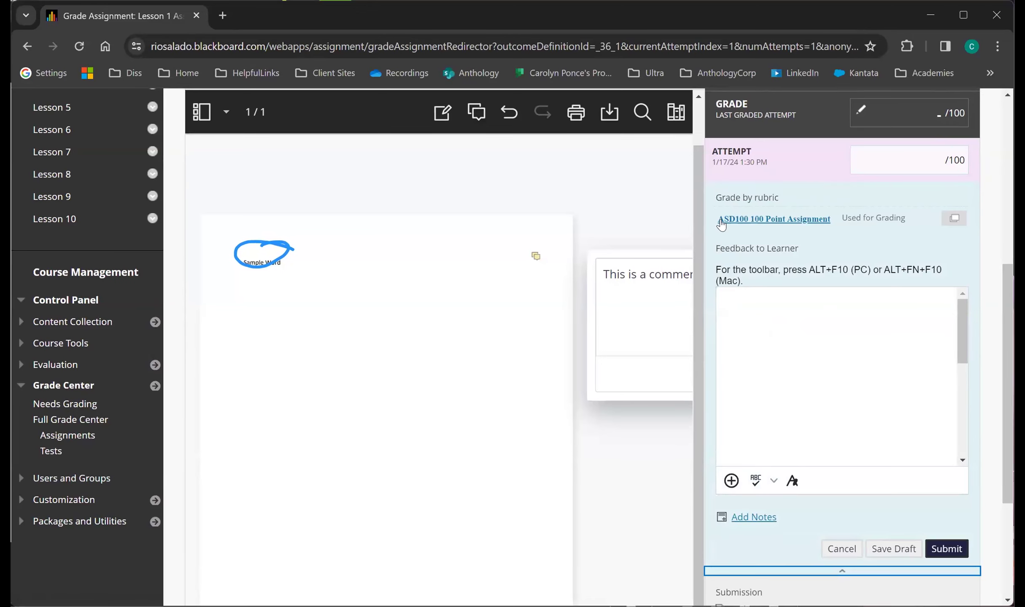
# Open the ASD100 100 Point Assignment rubric for grading and toggle its descriptions on and off, leaving them hidden.
pyautogui.click(807, 226)
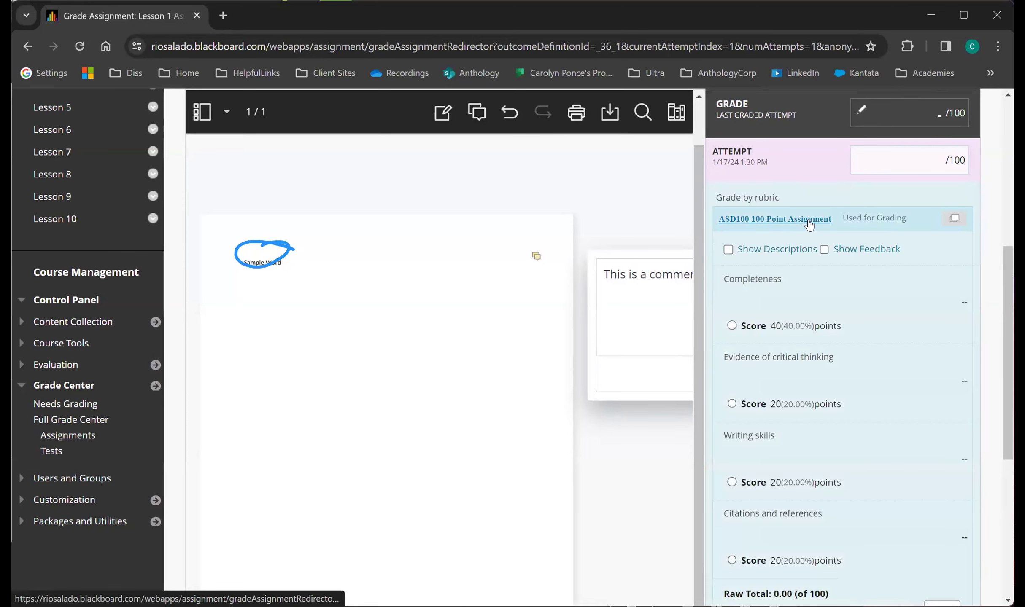
pyautogui.click(728, 249)
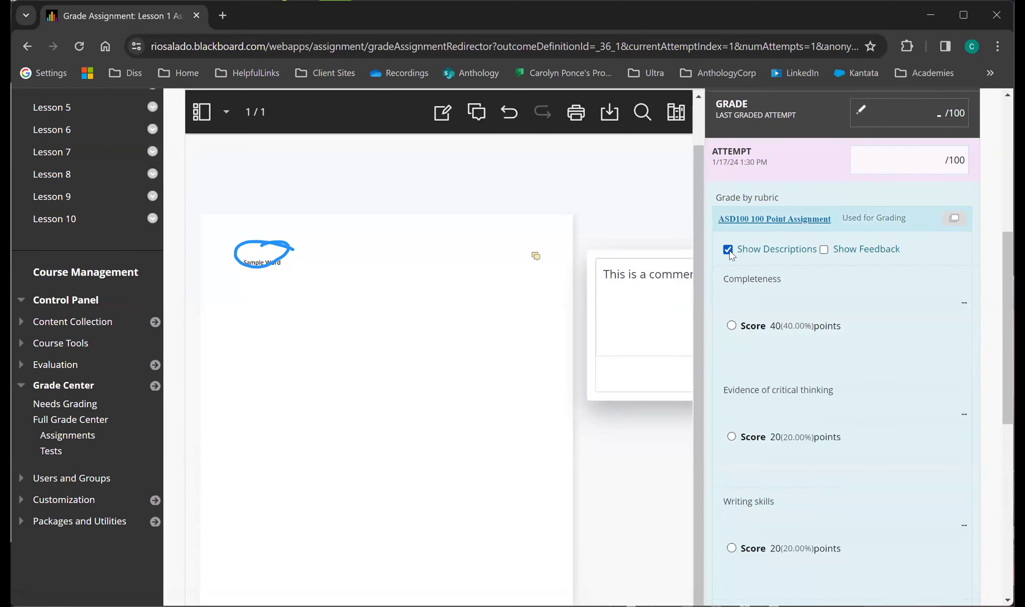
pyautogui.click(729, 251)
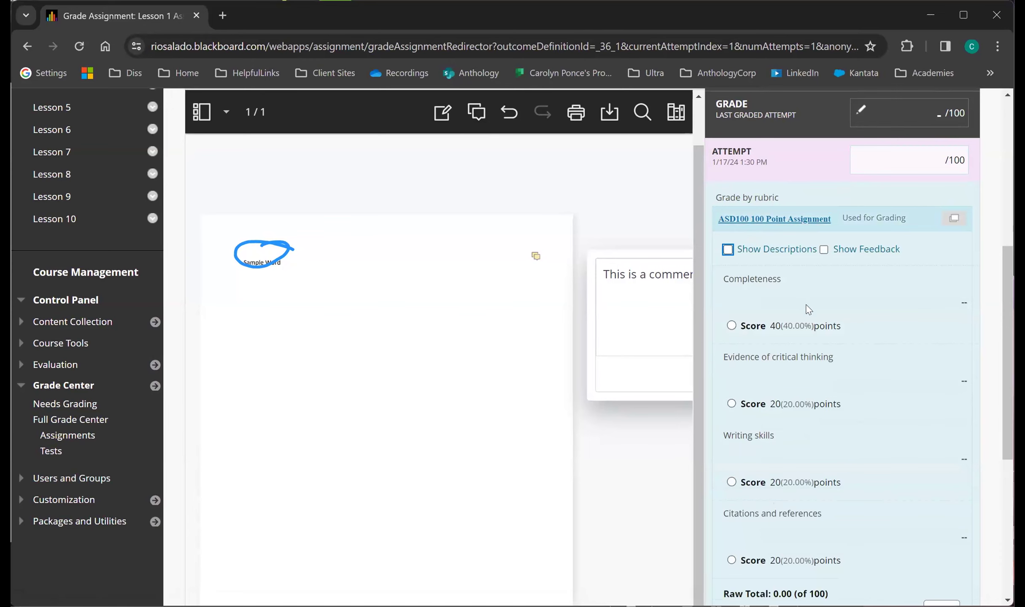
pyautogui.click(729, 248)
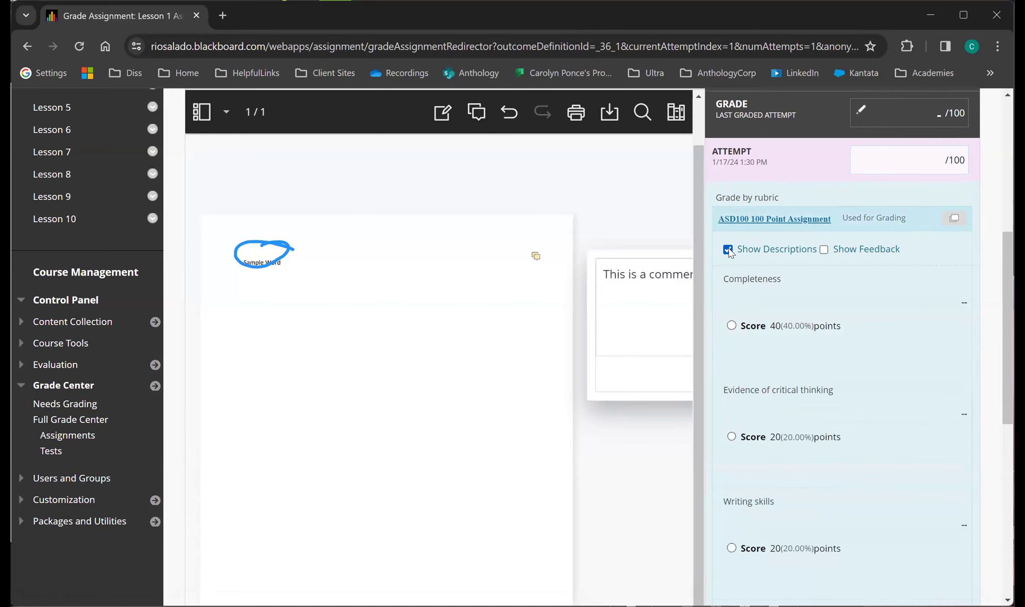
pyautogui.click(729, 248)
# Score the rubric with 40 points for Completeness and 20 each for critical thinking, writing skills, and citations and references.
pyautogui.click(732, 326)
pyautogui.click(732, 343)
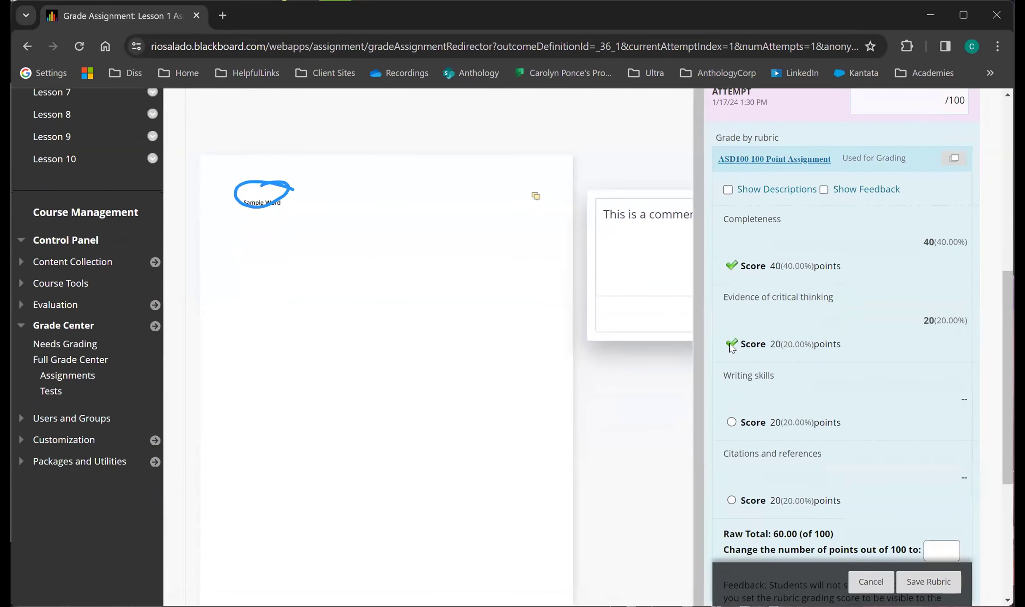
pyautogui.click(732, 422)
pyautogui.scroll(-3, 729, 423)
pyautogui.click(731, 377)
# Override the rubric total to 90 out of 100 points and save the rubric evaluation.
pyautogui.click(934, 428)
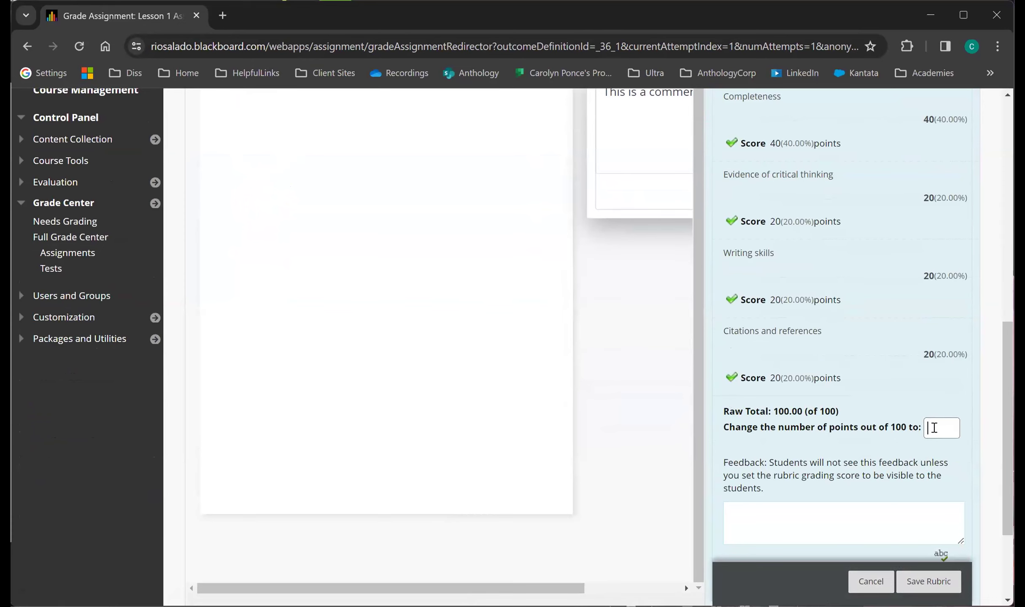
pyautogui.write('90')
pyautogui.scroll(-3, 935, 428)
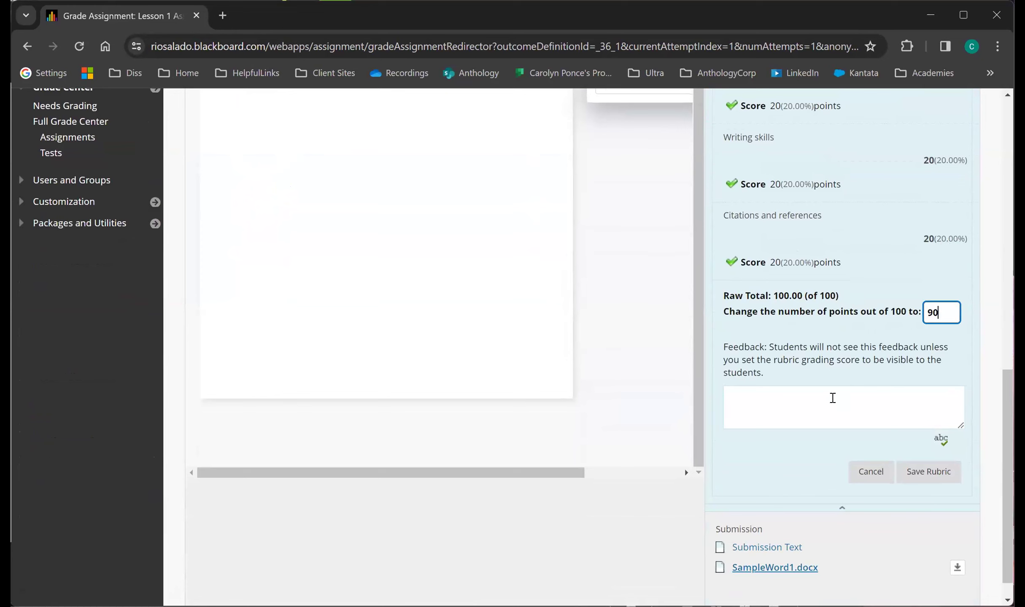
pyautogui.click(928, 472)
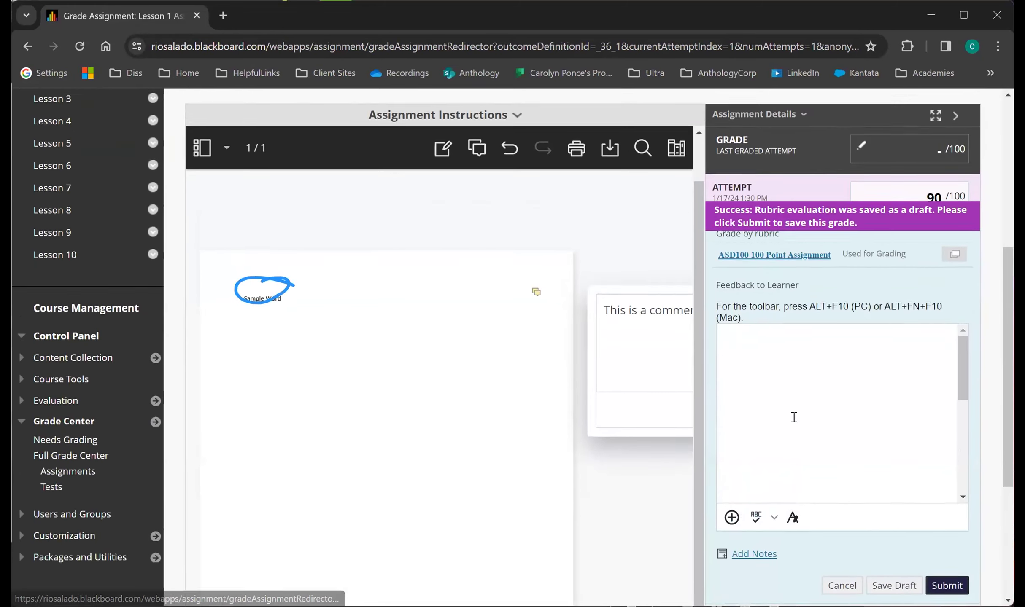
# Enter "This is feedback." as the feedback to the learner for this attempt.
pyautogui.scroll(1, 831, 435)
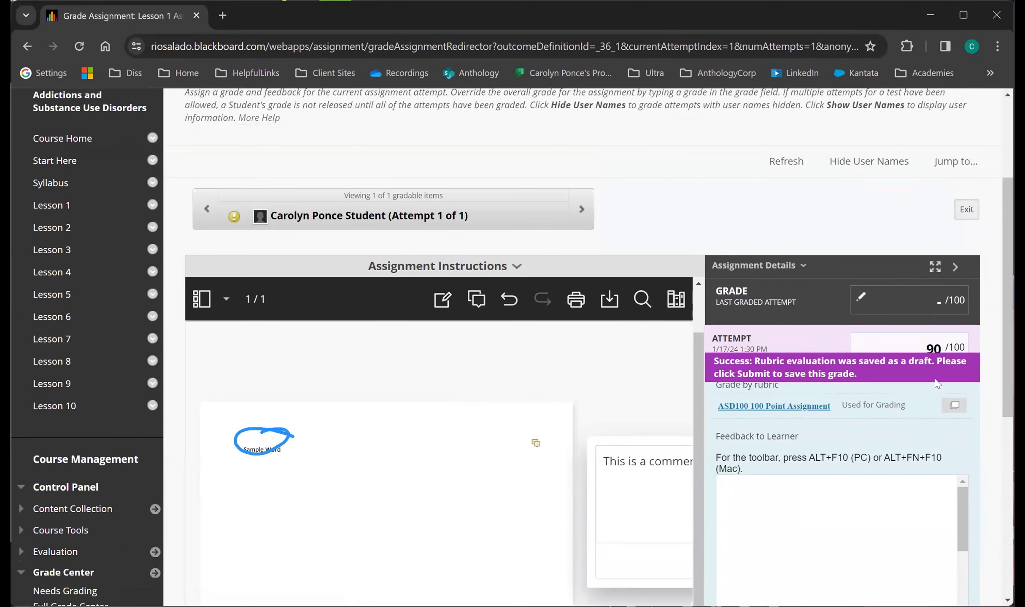
pyautogui.click(847, 545)
pyautogui.write('This is feedback.')
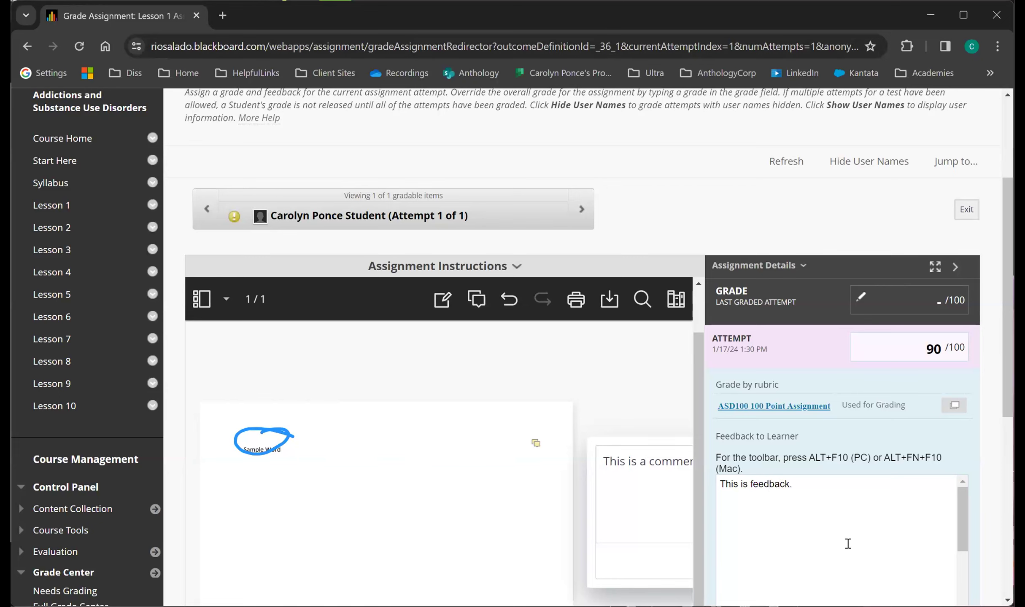
# View the learner feedback in the full content editor with all its formatting tools shown, and close it without changes.
pyautogui.scroll(-3, 846, 544)
pyautogui.scroll(3, 860, 544)
pyautogui.scroll(-2, 975, 554)
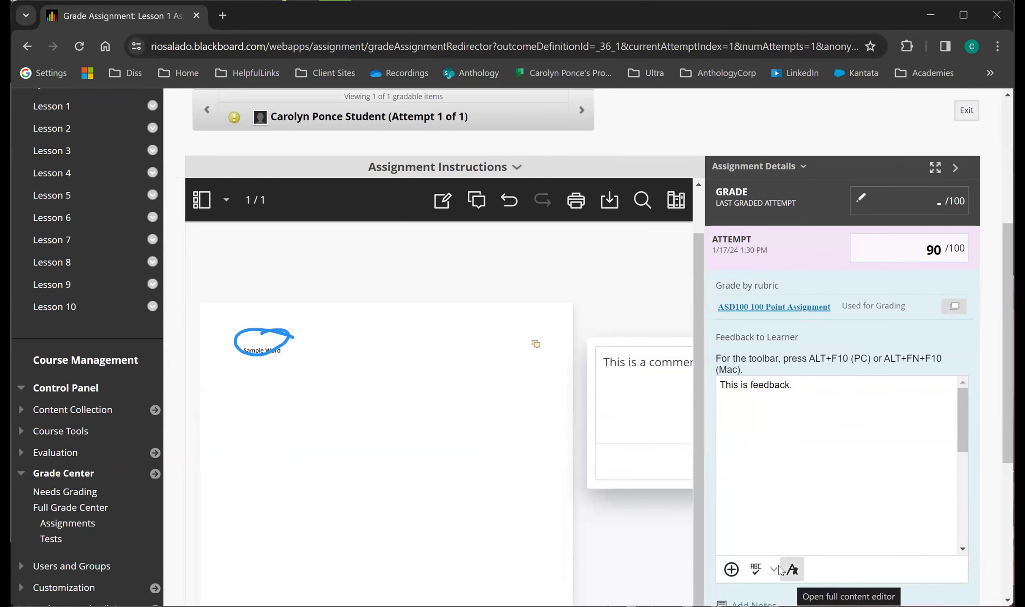
pyautogui.click(792, 569)
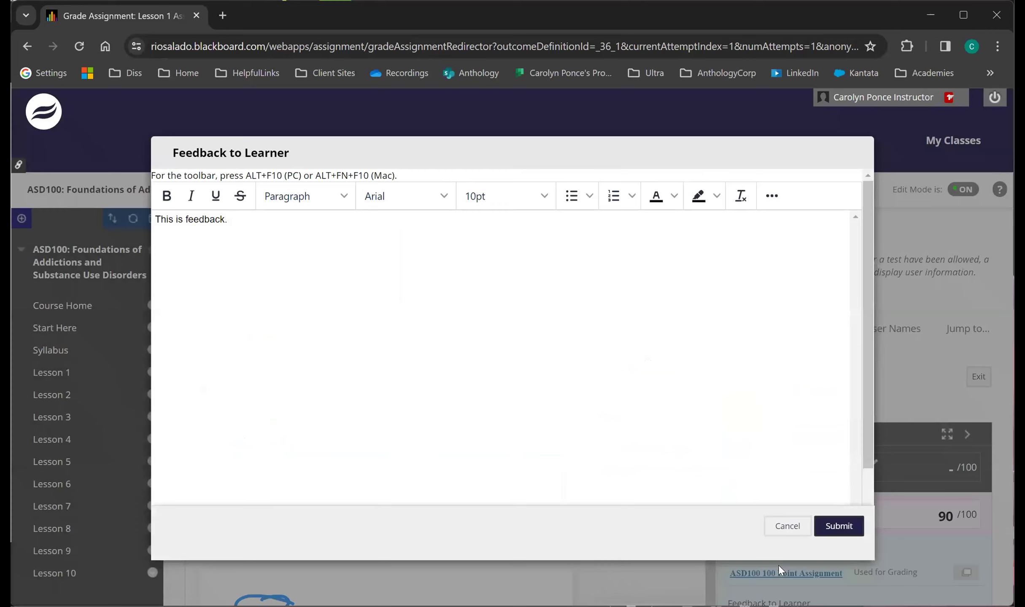
pyautogui.click(771, 196)
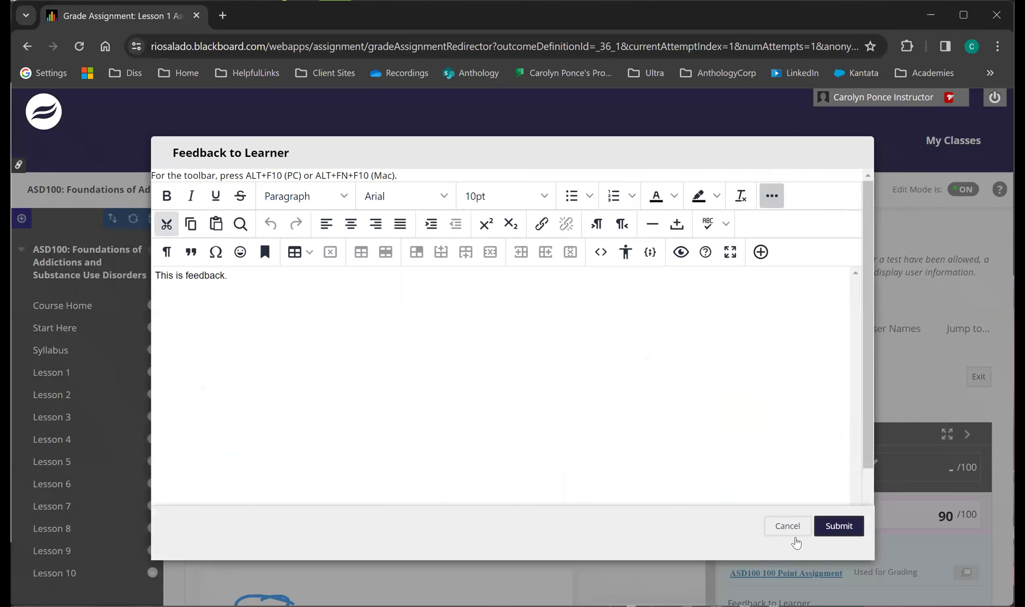
pyautogui.click(787, 523)
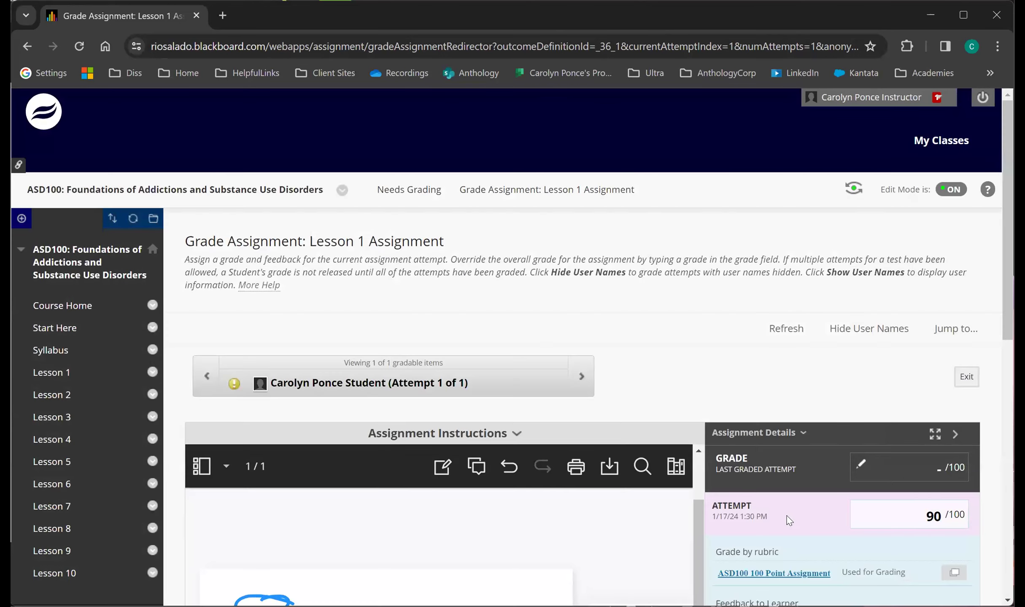
# Show the private grading notes field, leave it blank, and submit the grade for the Lesson 1 Assignment attempt.
pyautogui.scroll(-7, 789, 521)
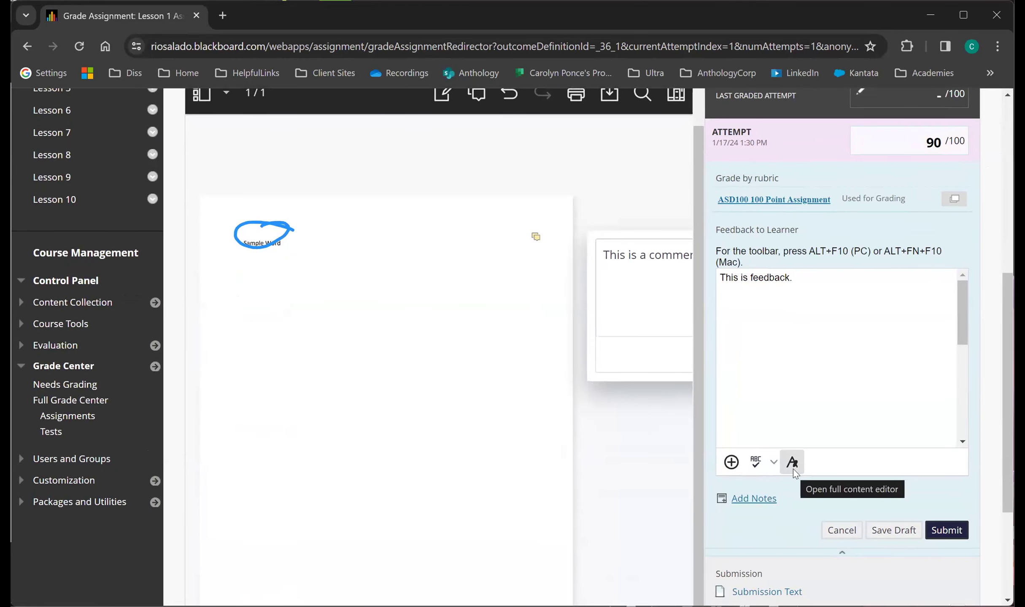
pyautogui.click(755, 499)
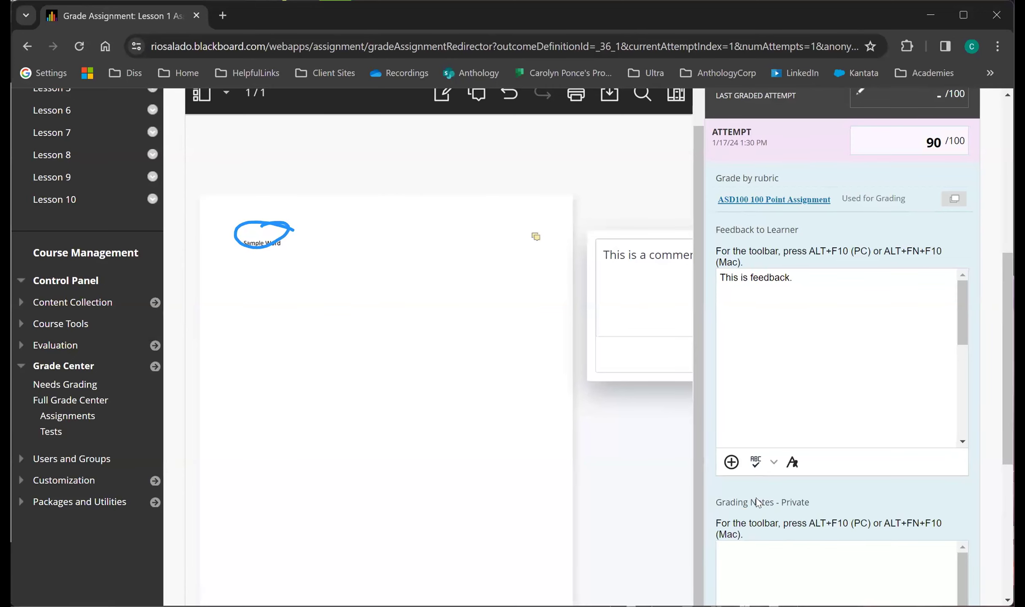
pyautogui.scroll(-2, 757, 502)
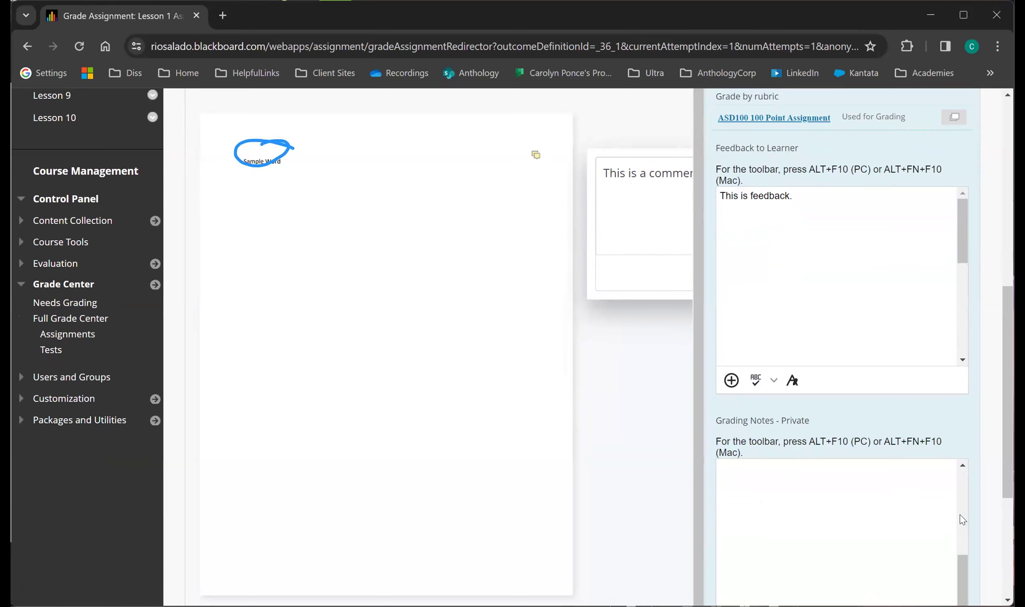
pyautogui.scroll(-4, 979, 532)
pyautogui.scroll(-1, 979, 532)
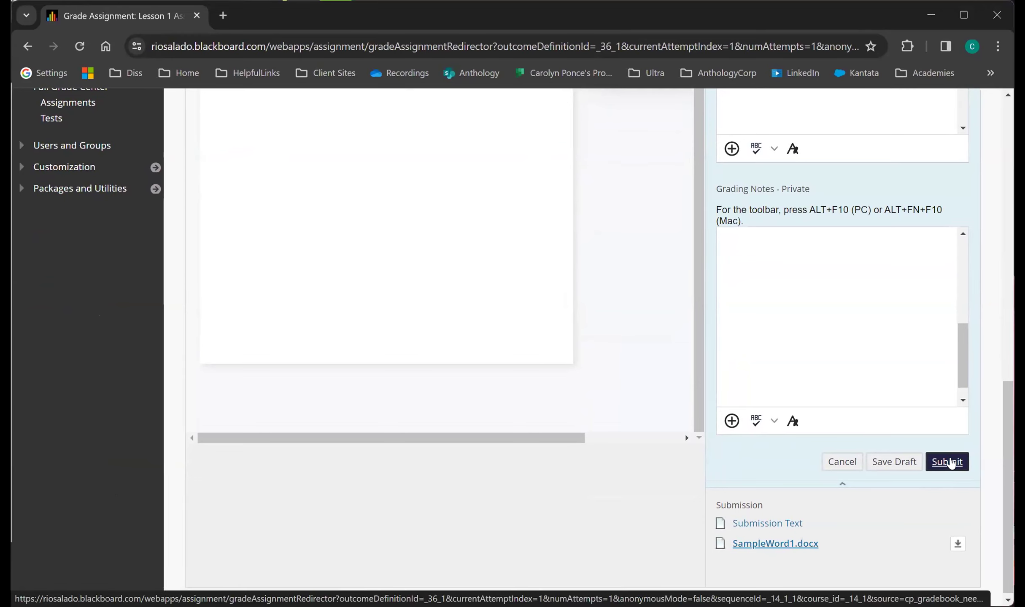
pyautogui.click(949, 462)
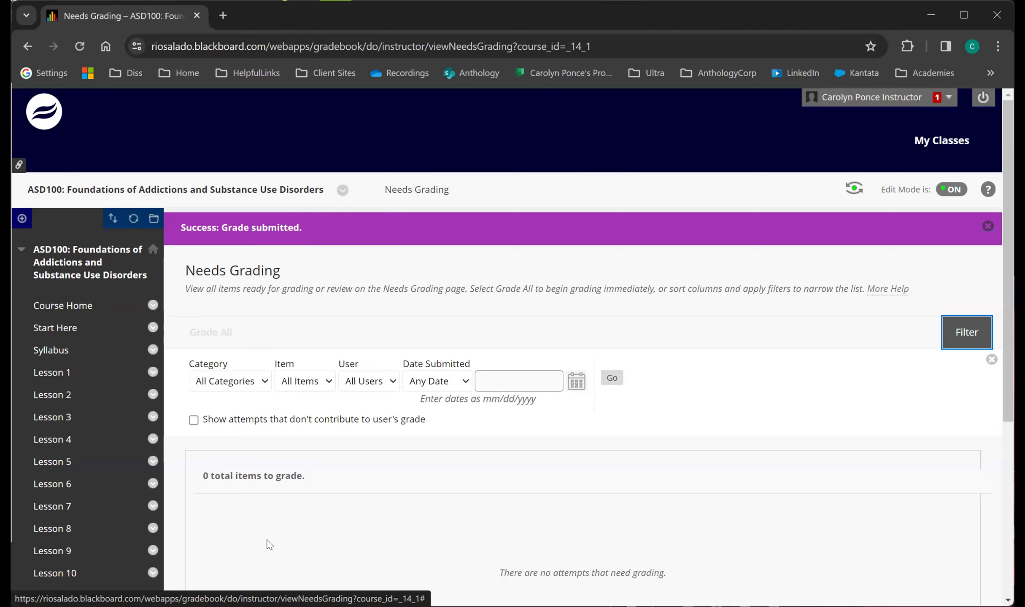
pyautogui.scroll(-5, 269, 544)
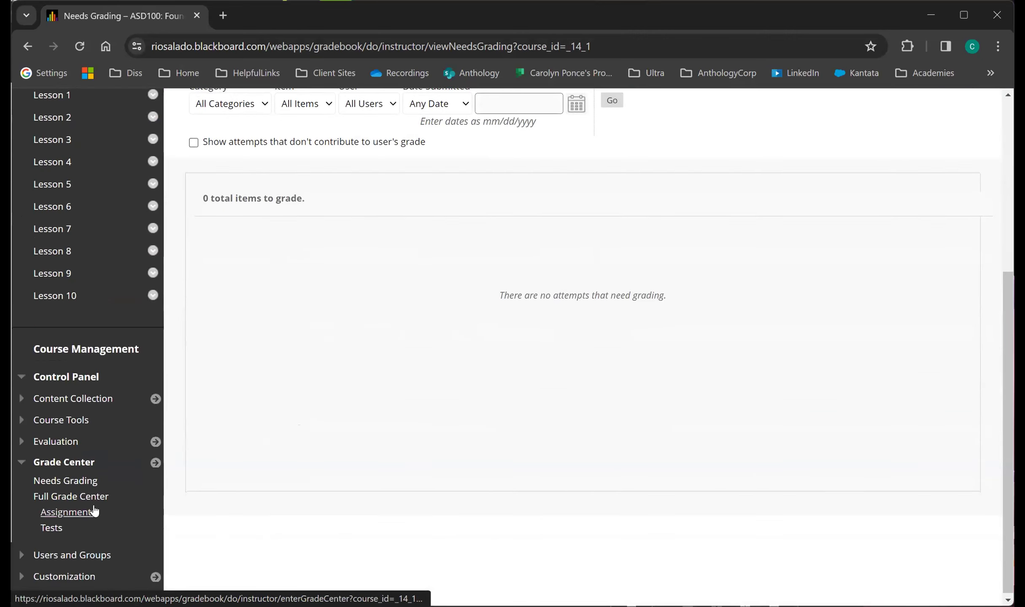
# Go to the Full Grade Center and open the student's graded Lesson 1 Assignment attempt.
pyautogui.click(94, 497)
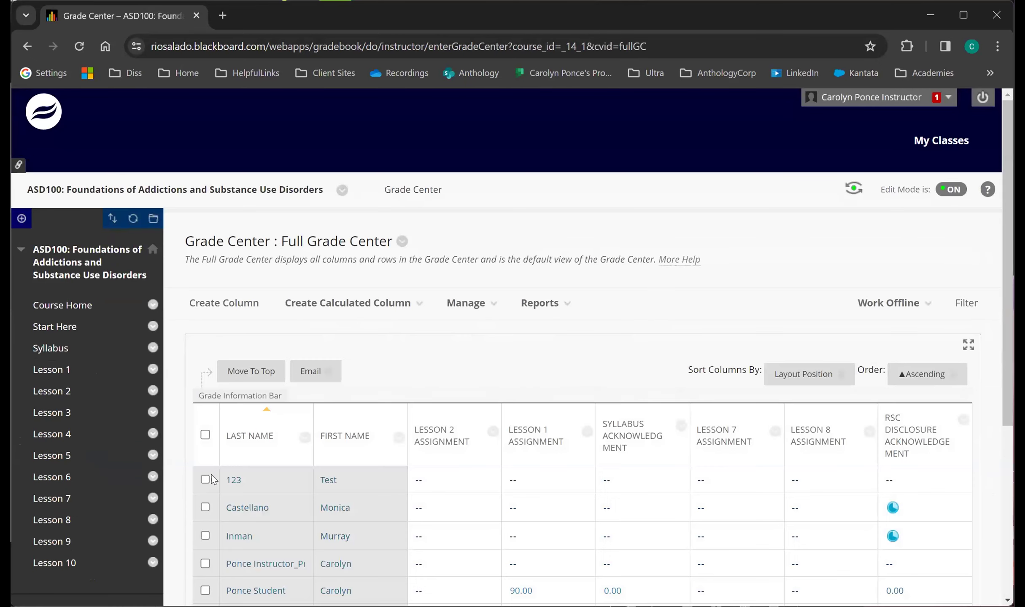
pyautogui.scroll(-2, 815, 498)
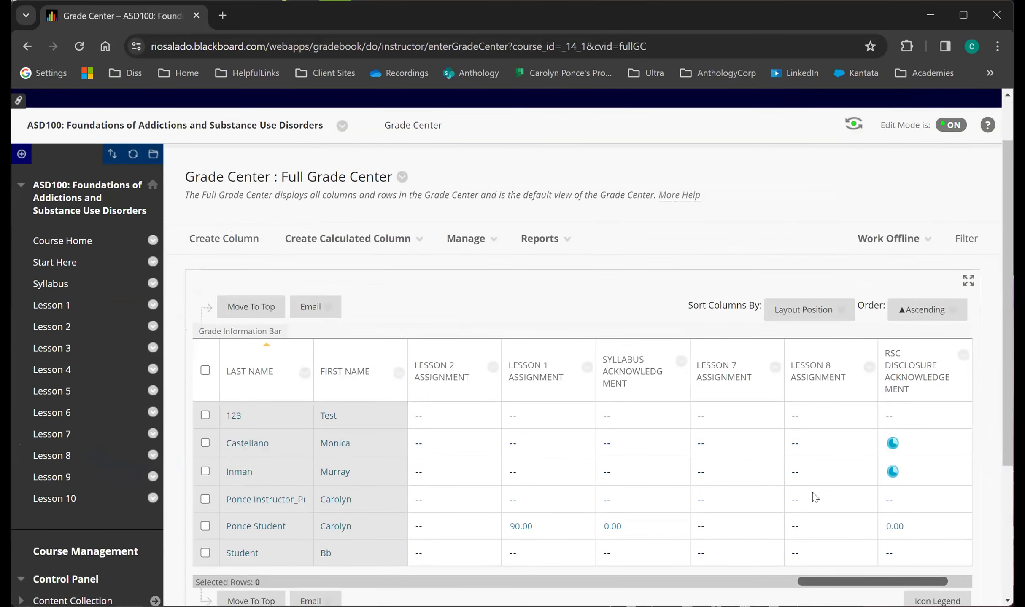
pyautogui.moveTo(527, 530)
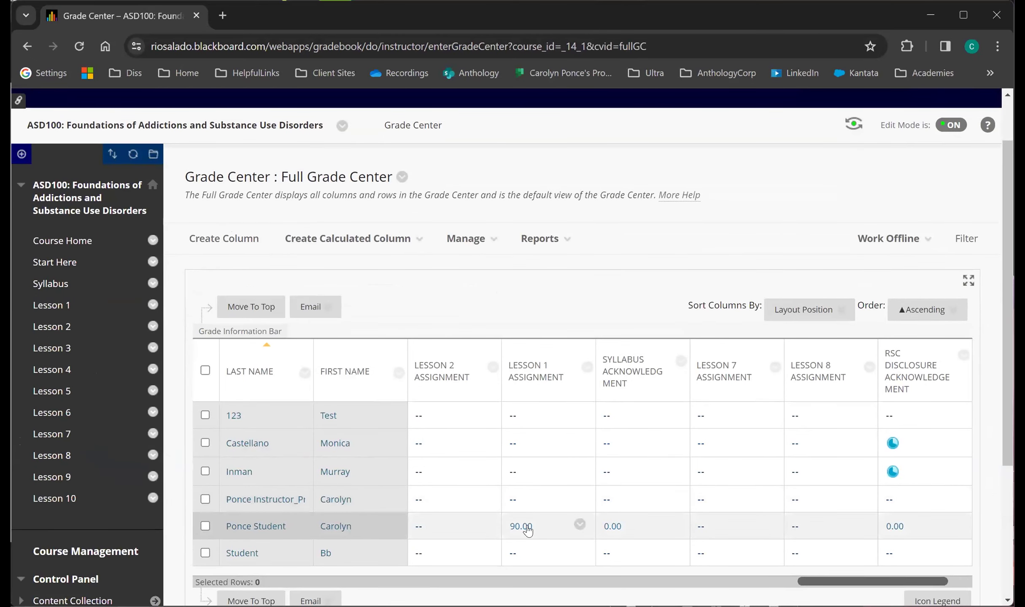
pyautogui.click(580, 525)
pyautogui.click(592, 526)
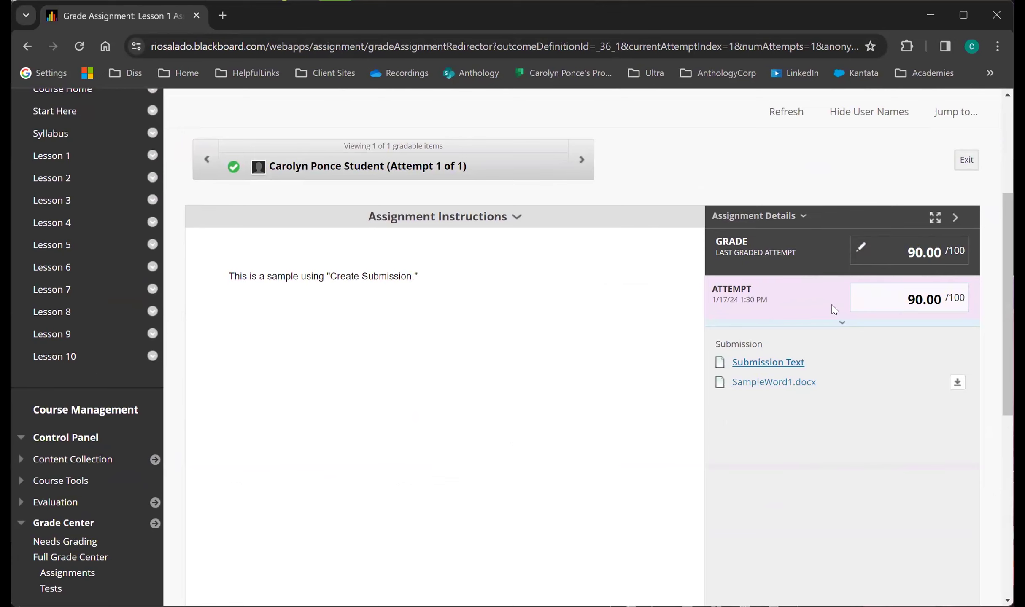
# Expand the attempt's grading details, review the ASD100 100 Point Assignment rubric scores, and close the rubric without saving.
pyautogui.click(837, 328)
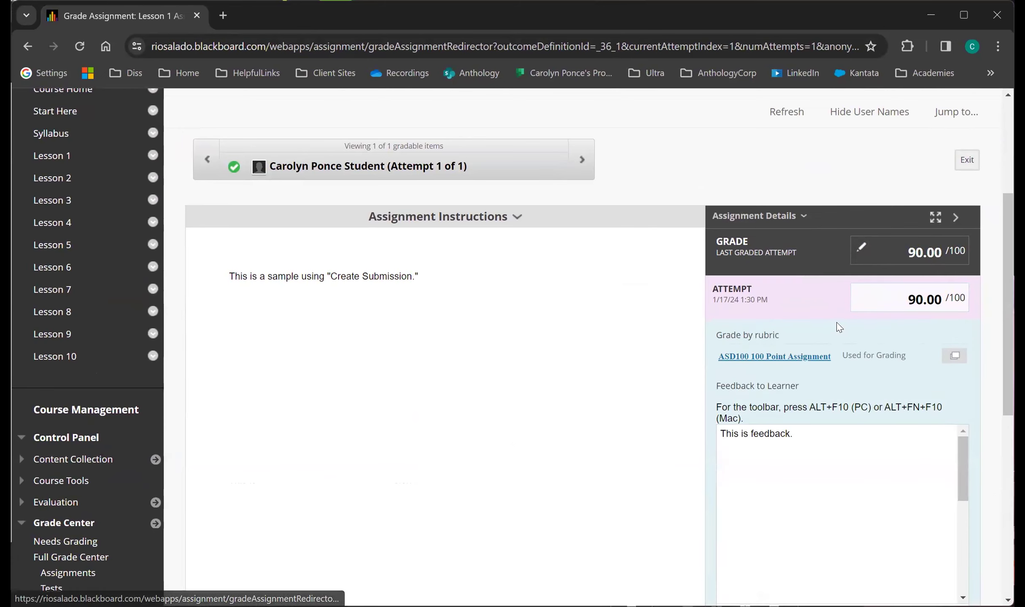
pyautogui.click(785, 358)
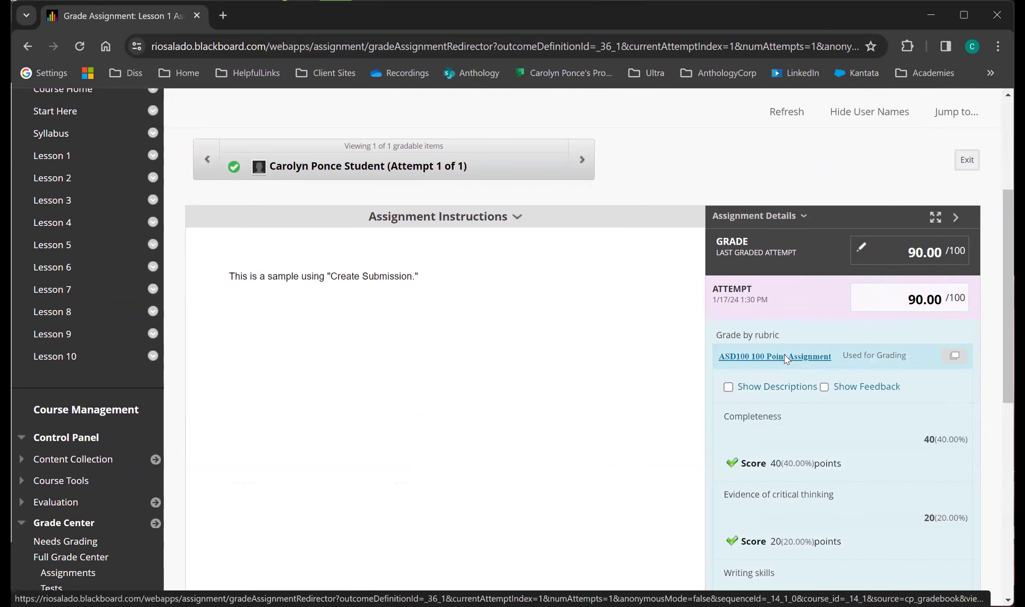
pyautogui.scroll(-2, 785, 358)
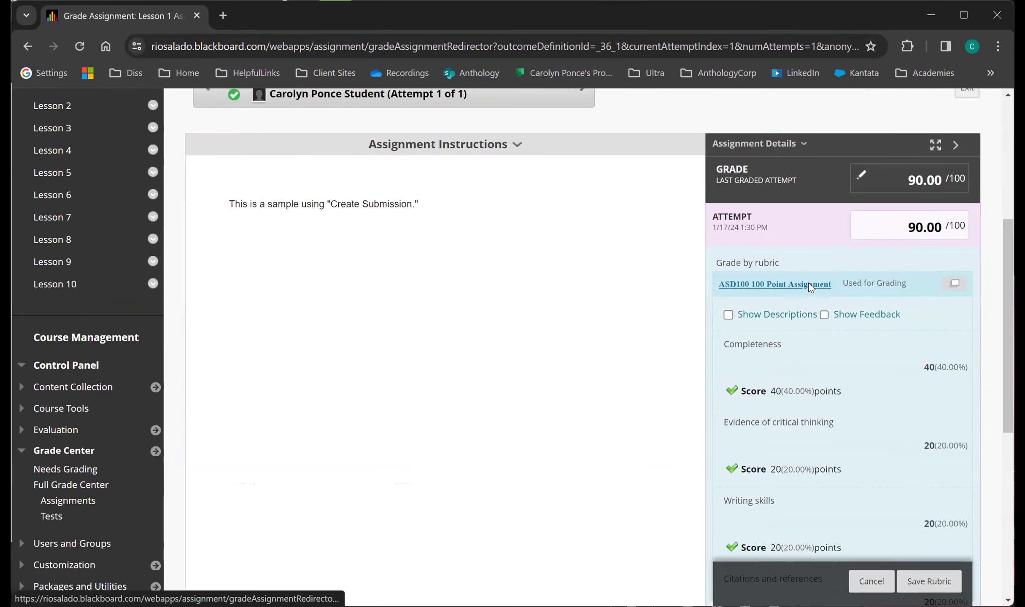
pyautogui.scroll(-8, 878, 451)
pyautogui.click(870, 443)
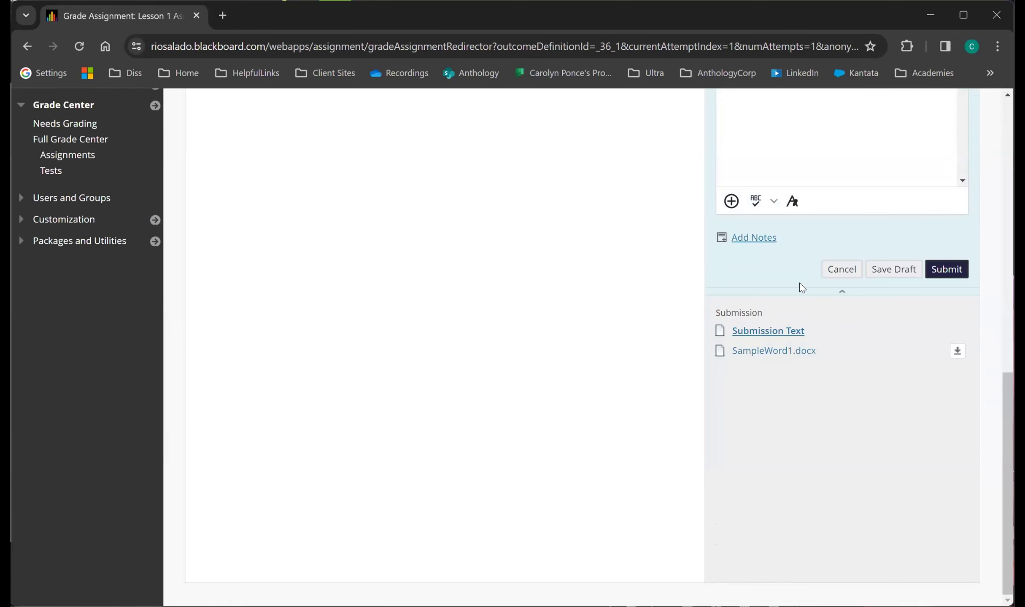
# Review the attempt's grade and learner feedback, and cancel grading without making changes.
pyautogui.scroll(6, 799, 282)
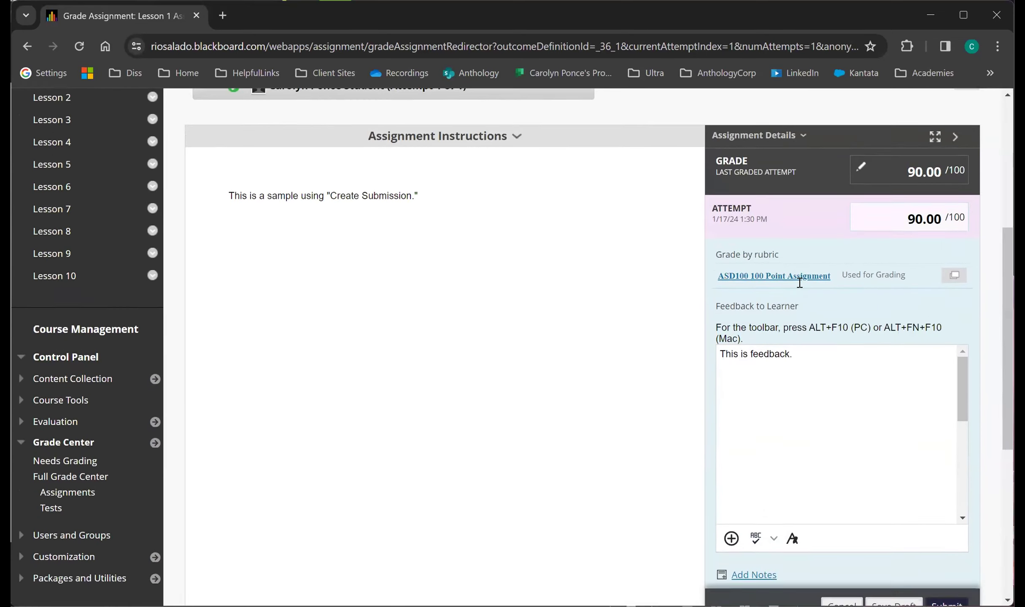
pyautogui.scroll(-3, 827, 379)
pyautogui.click(842, 444)
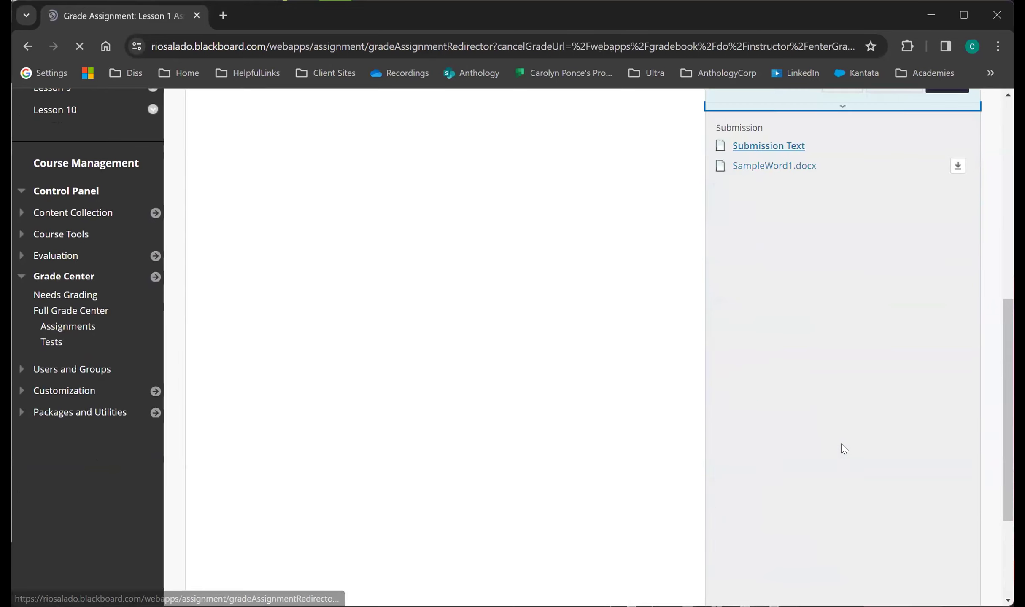
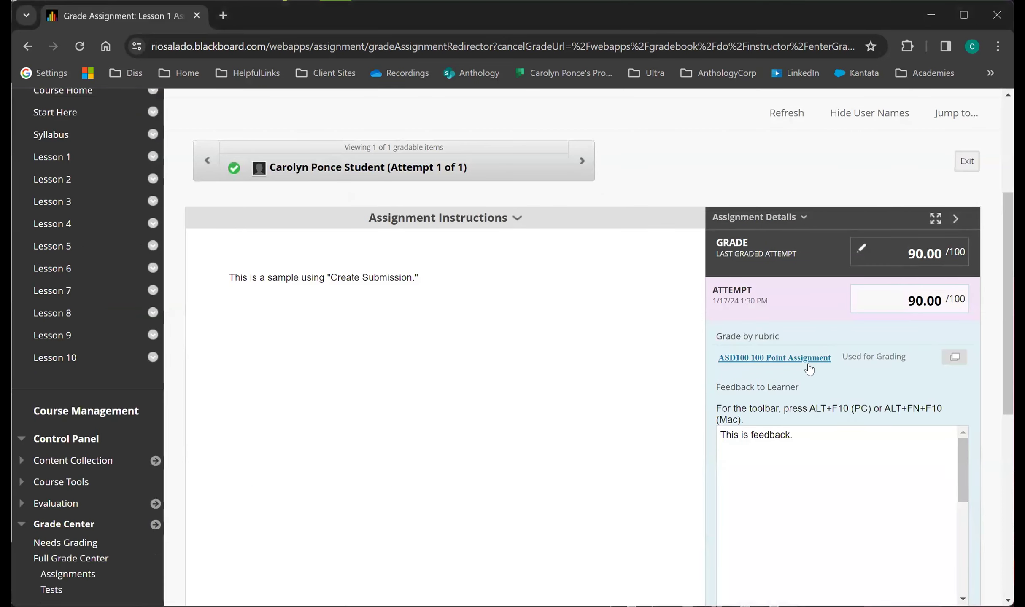
# Expand the attempt's ASD100 100 Point Assignment rubric and show the descriptions for its criteria.
pyautogui.click(807, 365)
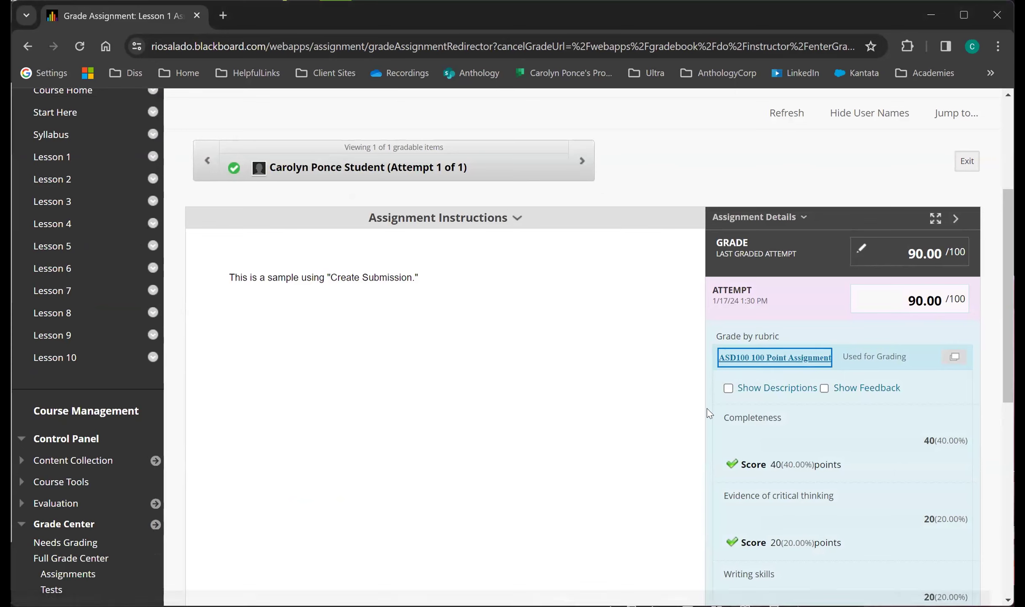
pyautogui.scroll(-2, 844, 428)
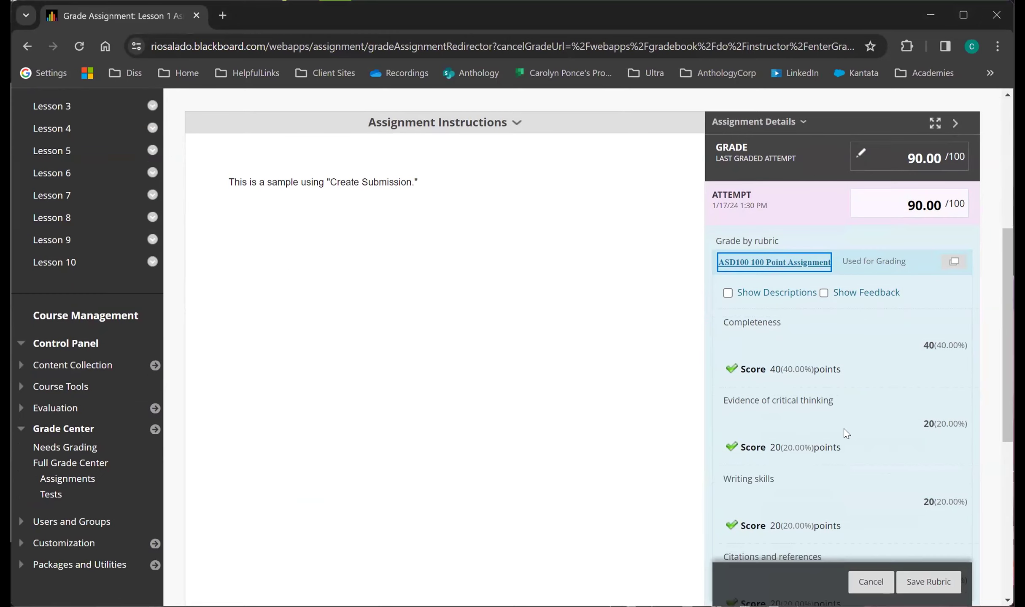
pyautogui.click(733, 289)
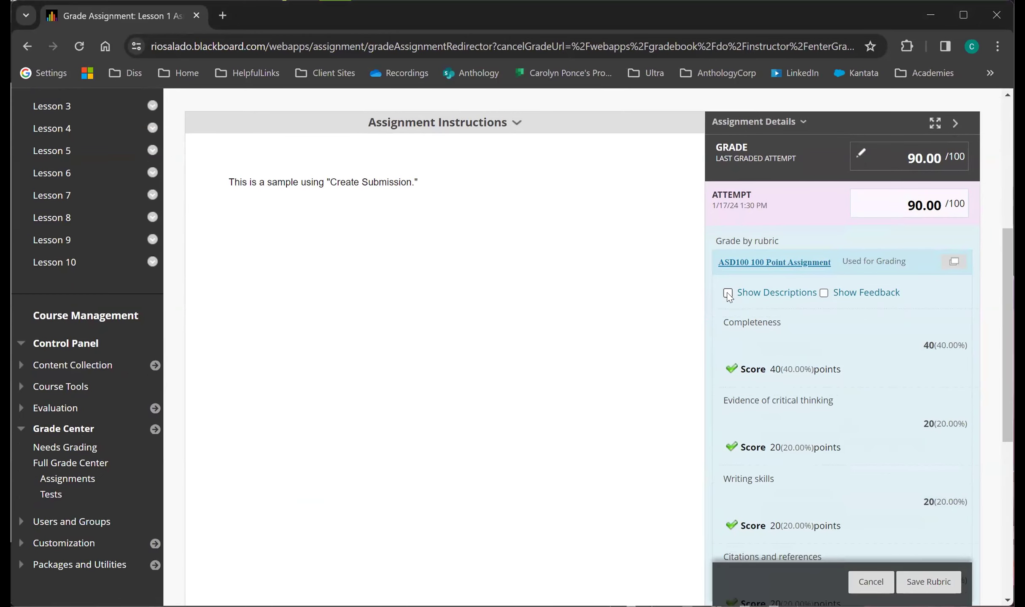
pyautogui.click(85, 394)
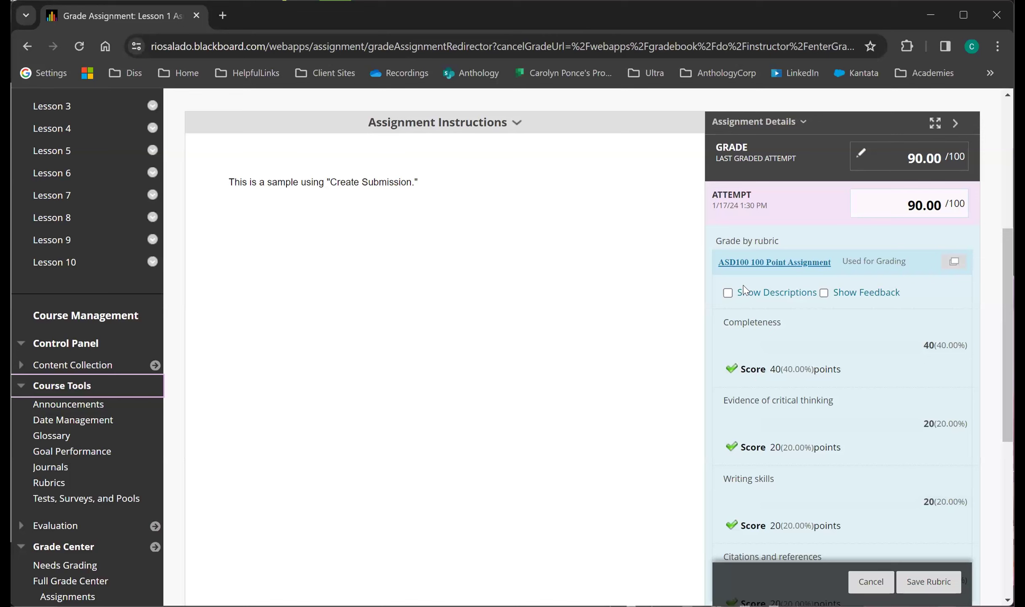
pyautogui.click(727, 294)
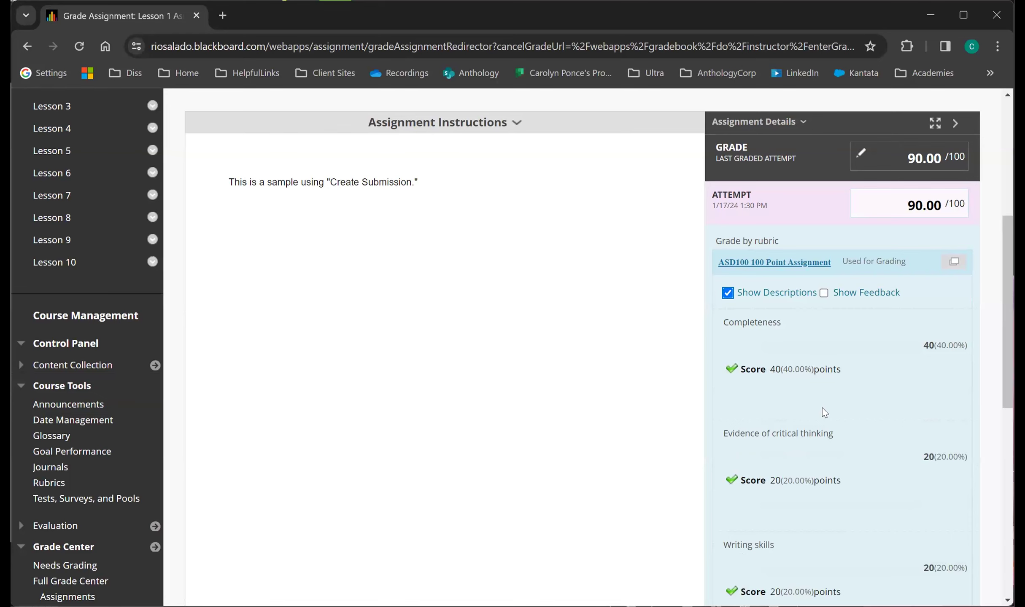
# Go to the course's Rubrics page and view the ASD100 70 point assignment rubric and the test rubric.
pyautogui.click(64, 476)
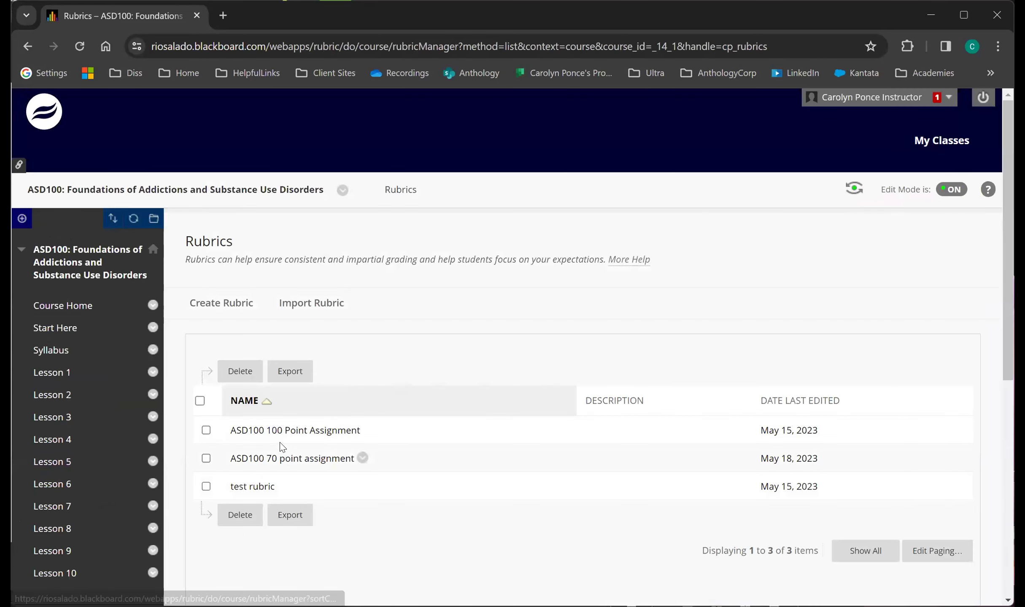
pyautogui.click(362, 458)
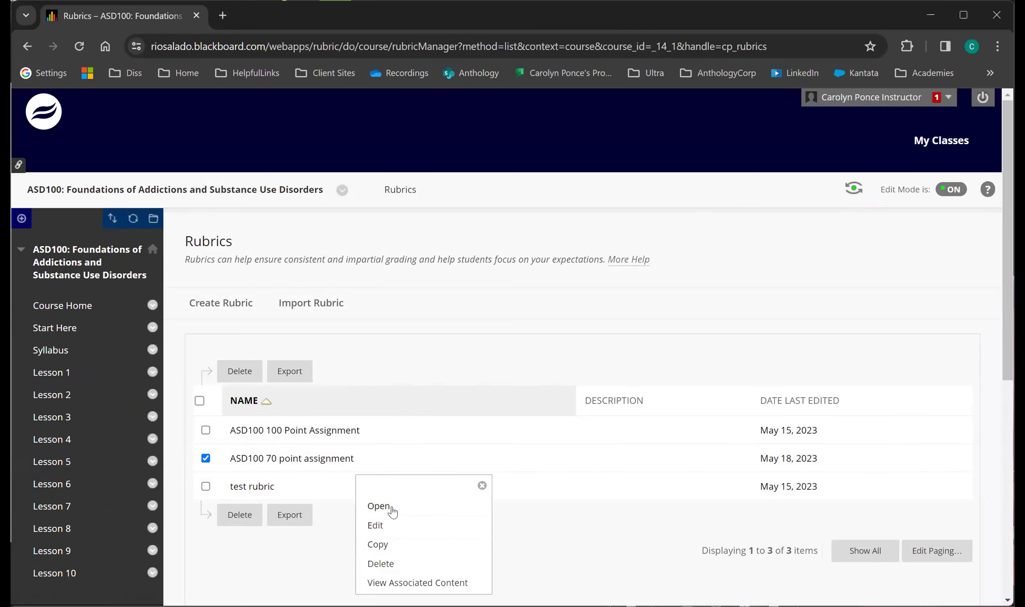
pyautogui.click(391, 510)
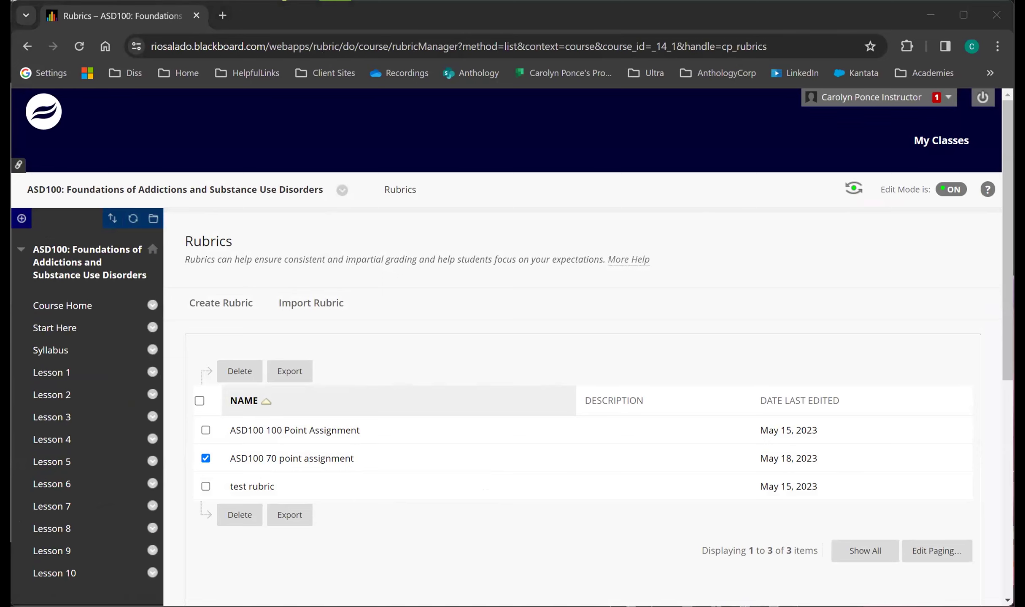
pyautogui.click(284, 487)
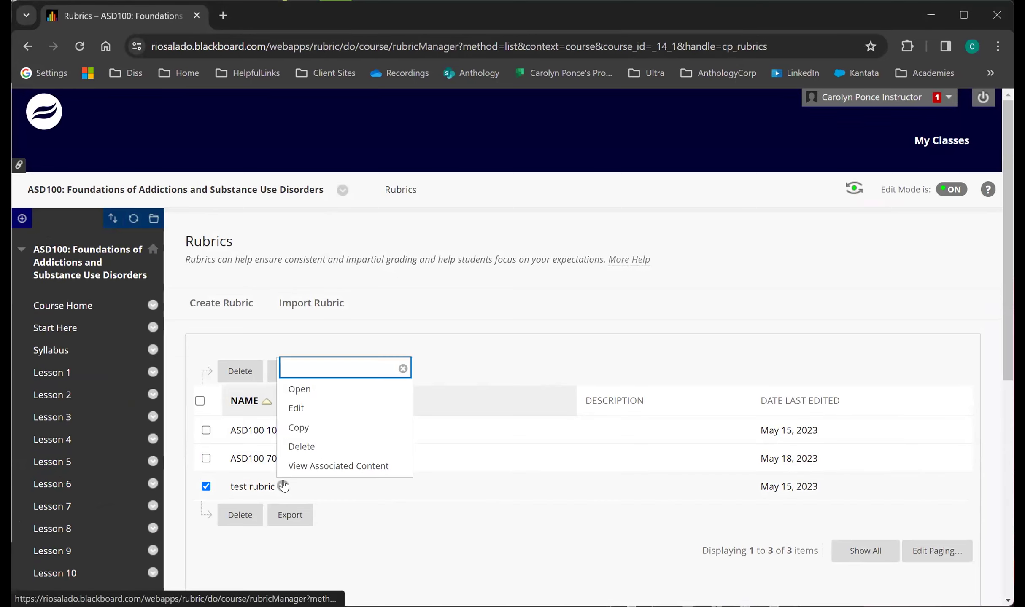
pyautogui.click(330, 394)
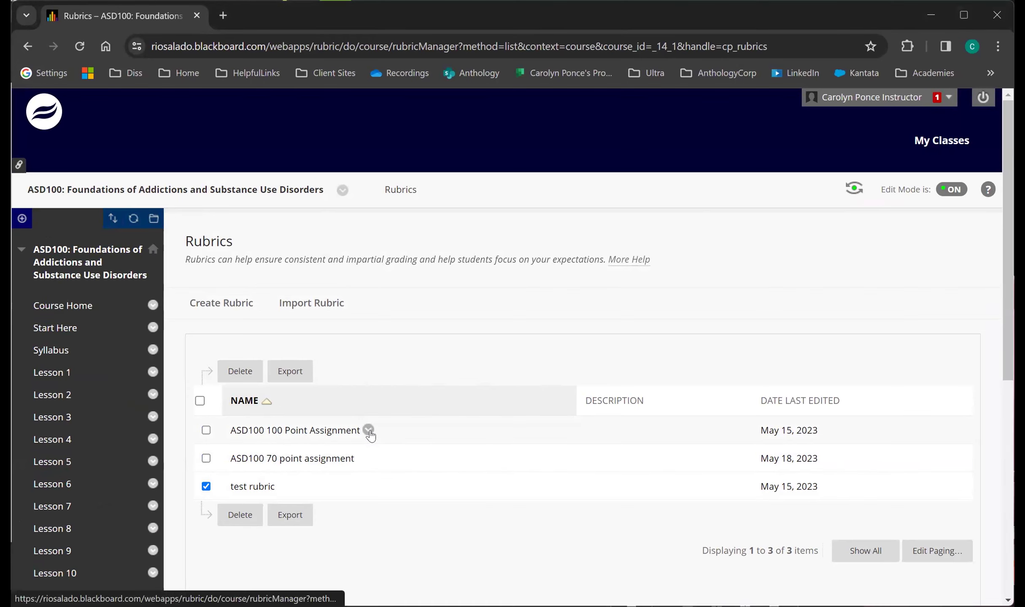
# Open the ASD100 100 Point Assignment rubric for editing, review its criteria and points, and cancel without changes.
pyautogui.click(369, 430)
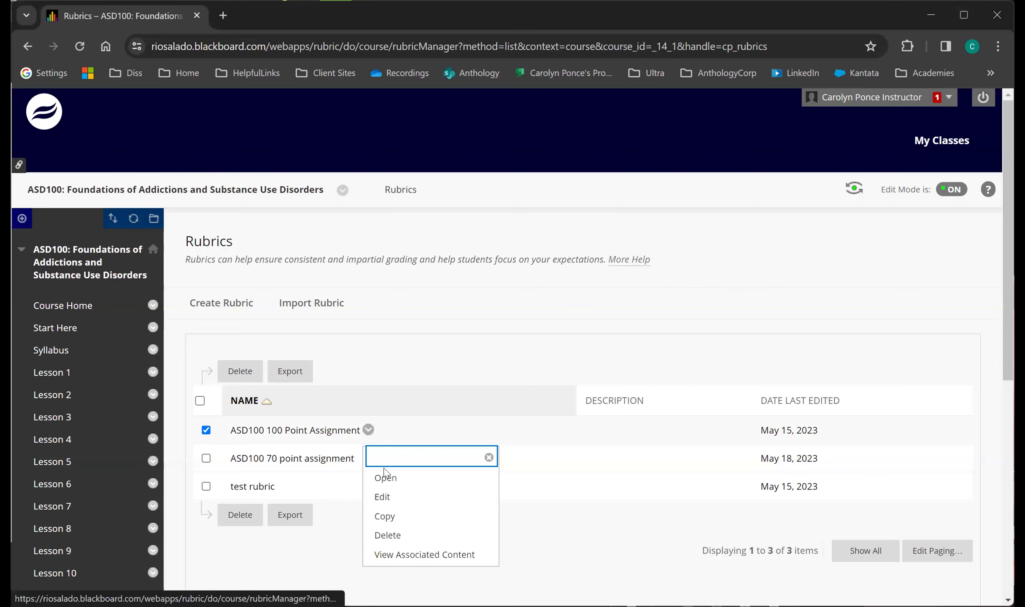
pyautogui.click(383, 498)
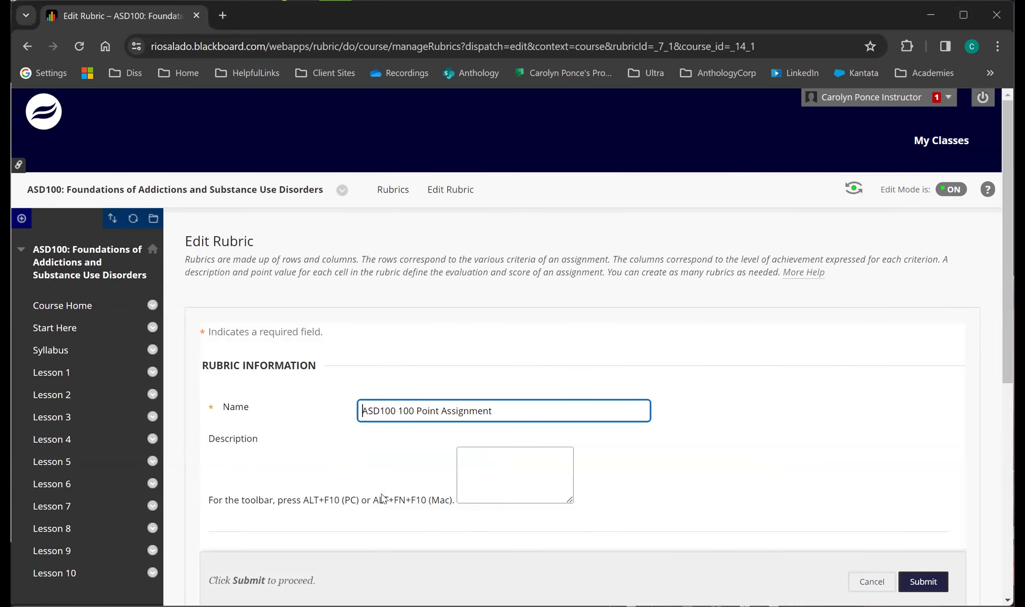
pyautogui.scroll(-10, 311, 474)
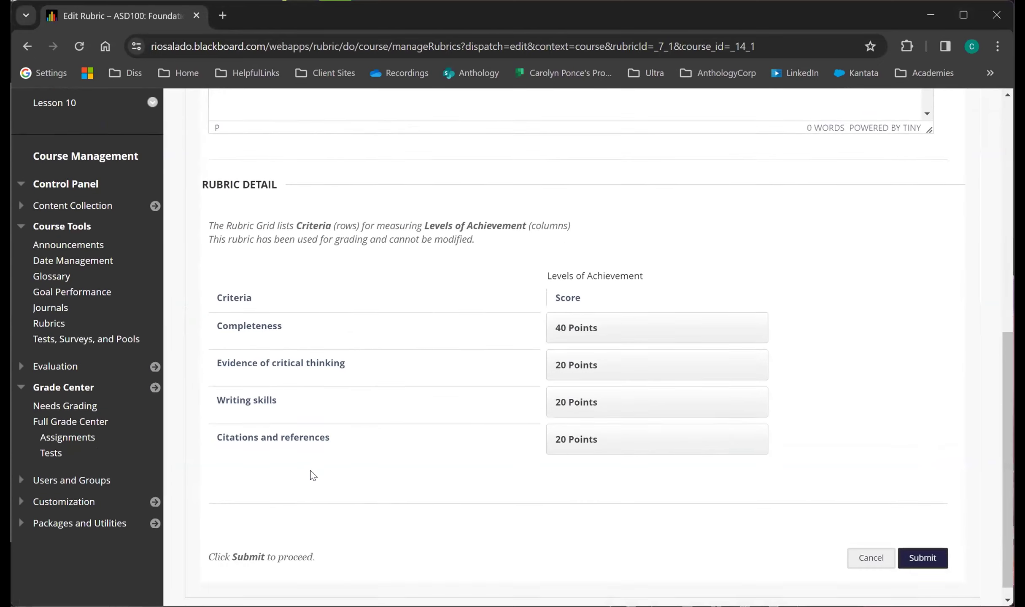
pyautogui.click(870, 544)
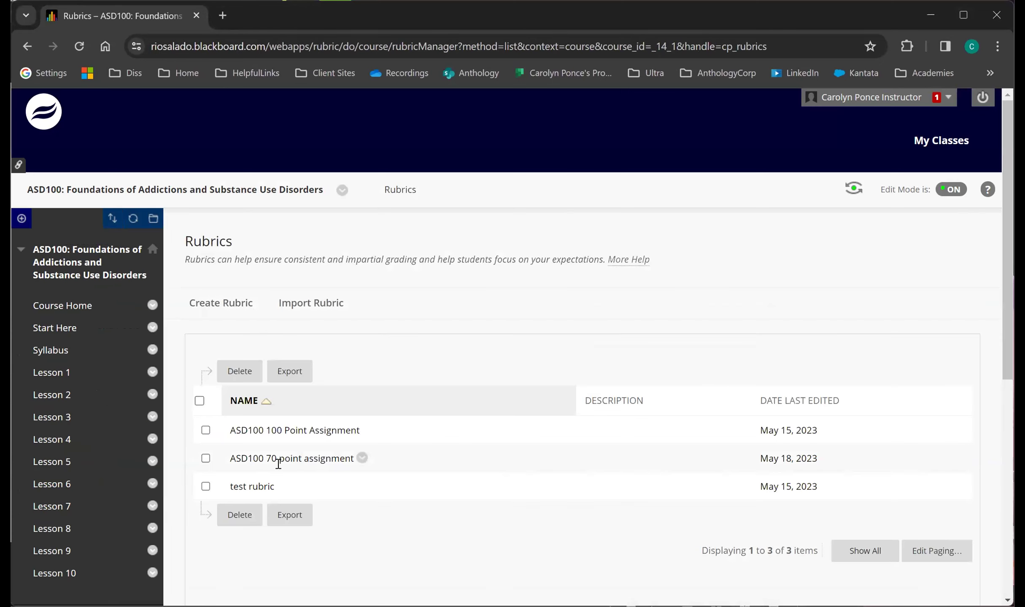
# Open the test rubric for editing, review its criteria, weights and achievement levels, and cancel without changes.
pyautogui.click(283, 487)
pyautogui.click(316, 410)
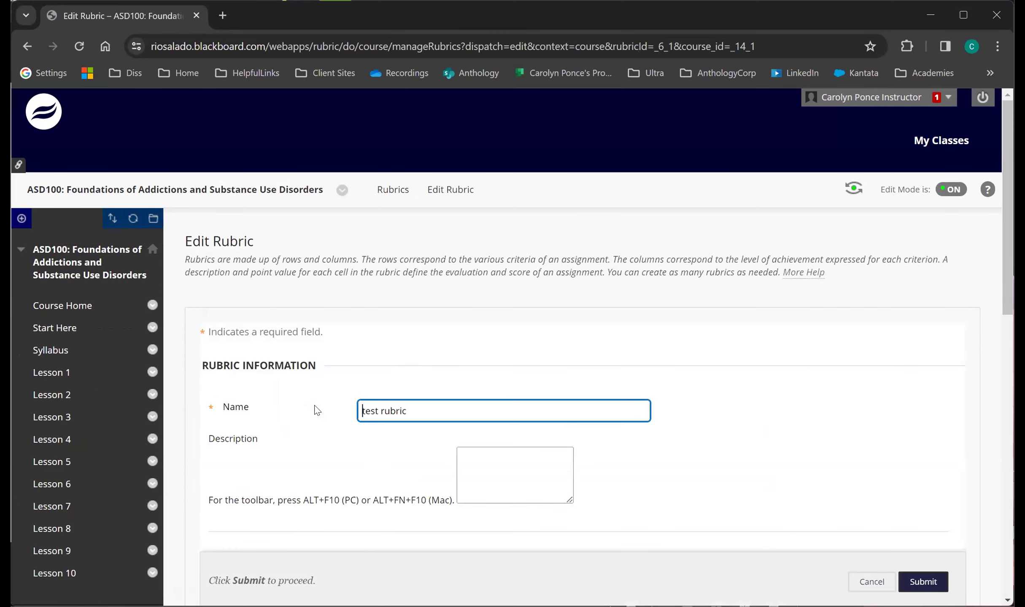
pyautogui.scroll(-10, 316, 411)
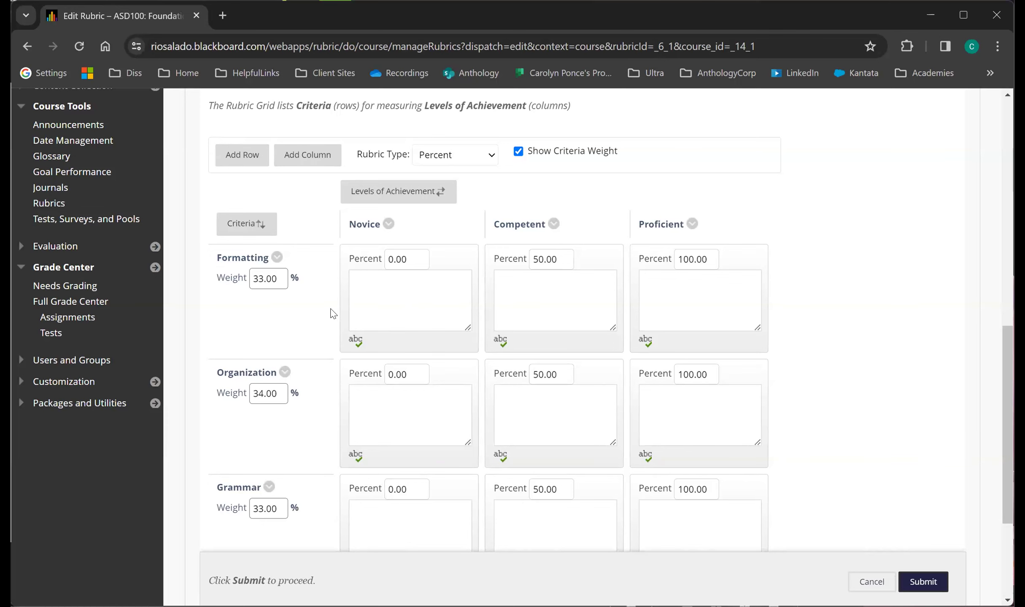
pyautogui.scroll(1, 333, 314)
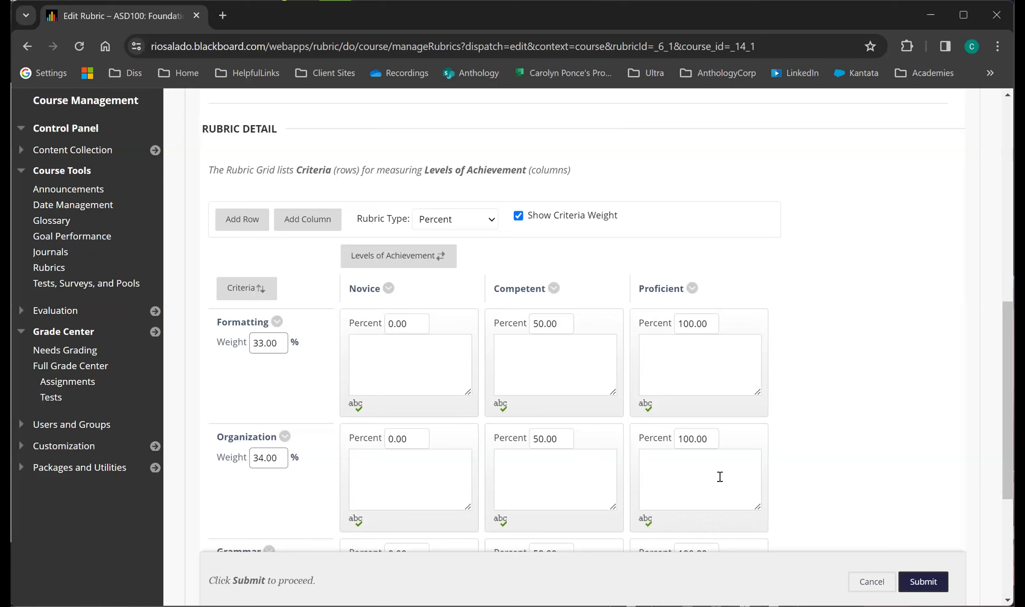
pyautogui.click(851, 574)
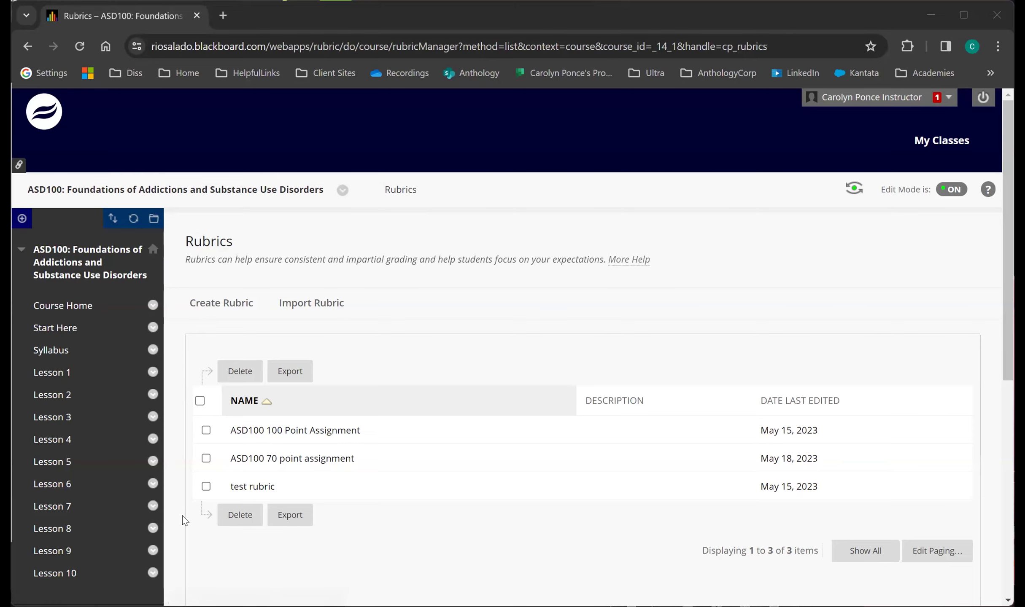
# Return to the Full Grade Center and open the student's graded Lesson 1 Assignment attempt.
pyautogui.scroll(-5, 183, 515)
pyautogui.scroll(-2, 183, 521)
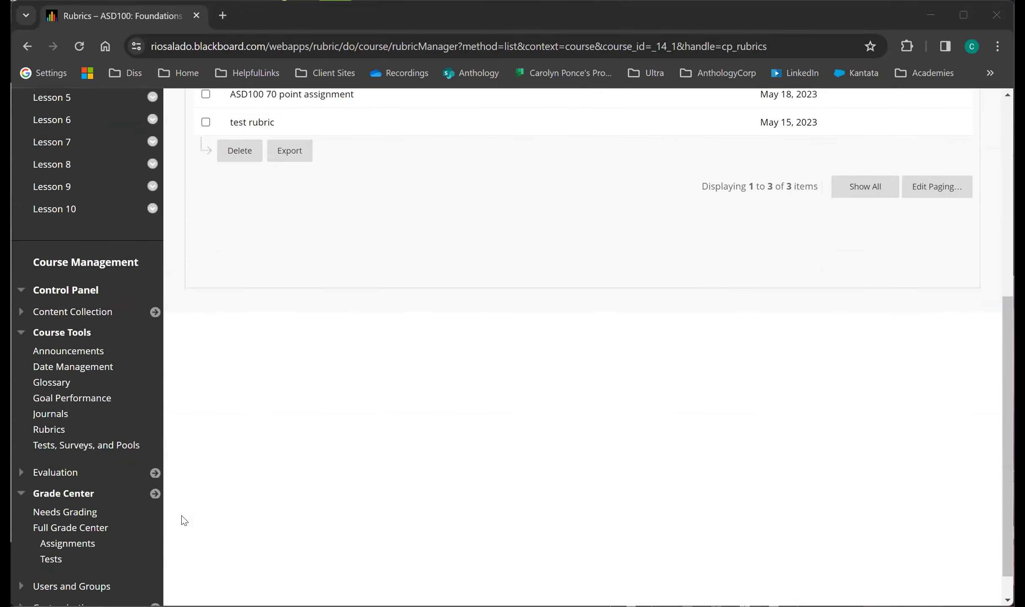
pyautogui.click(105, 533)
pyautogui.scroll(-2, 592, 486)
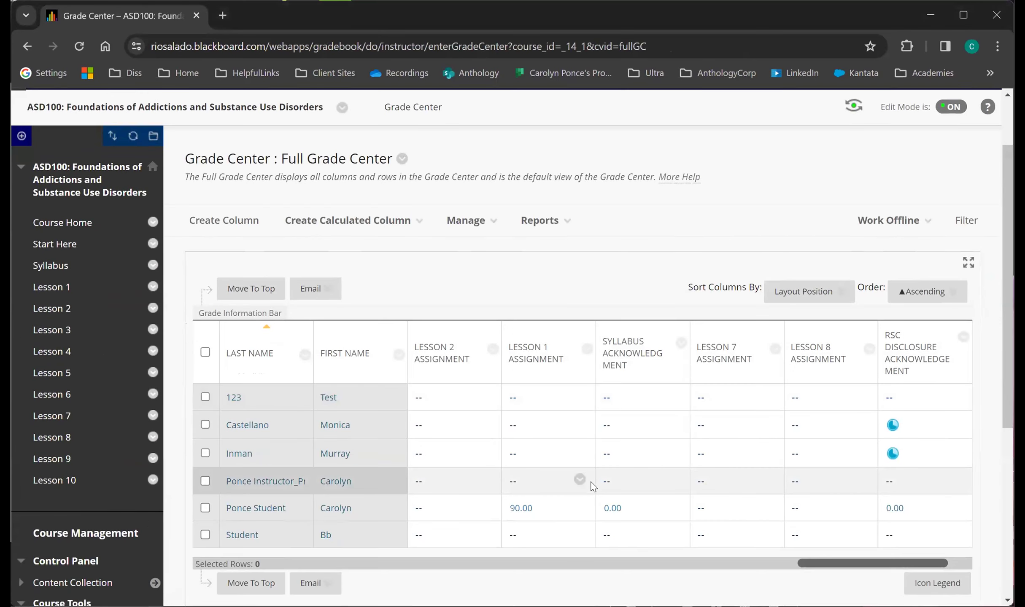
pyautogui.click(580, 507)
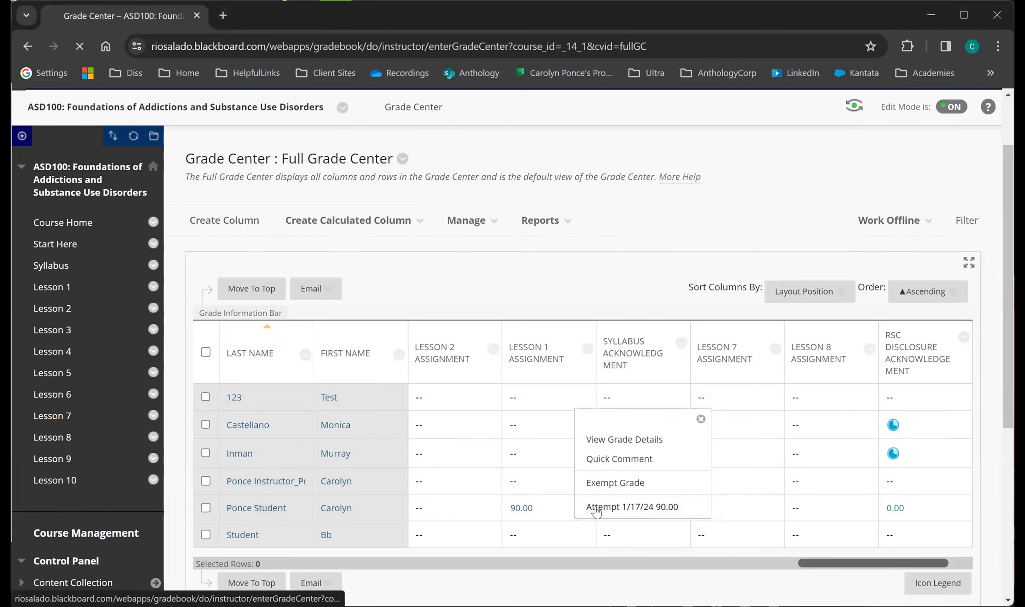
pyautogui.click(588, 507)
pyautogui.scroll(-3, 596, 512)
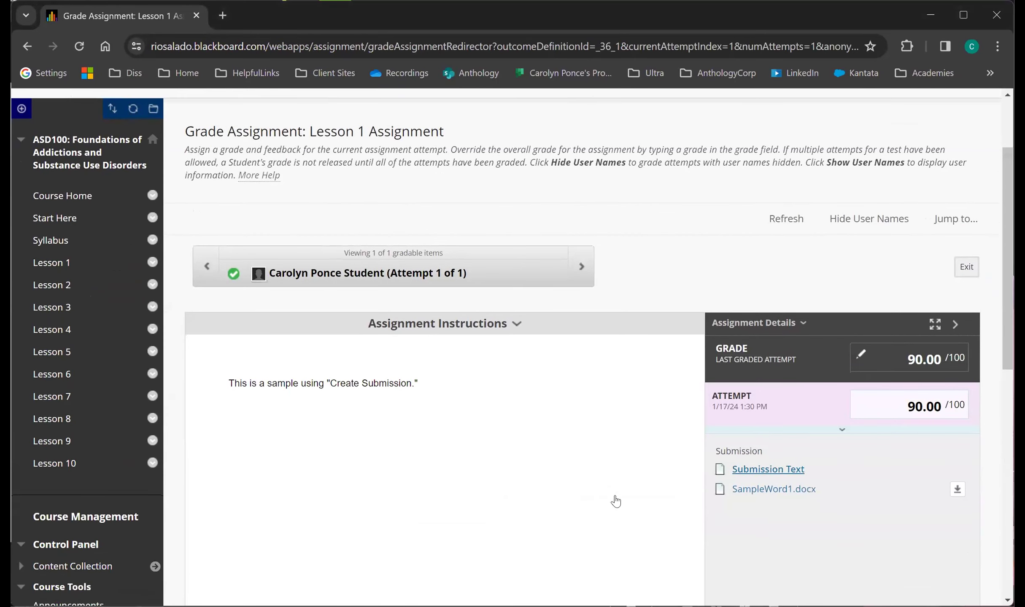
# Expand the attempt's grading details and its rubric, then turn the criterion descriptions on and off again.
pyautogui.click(729, 435)
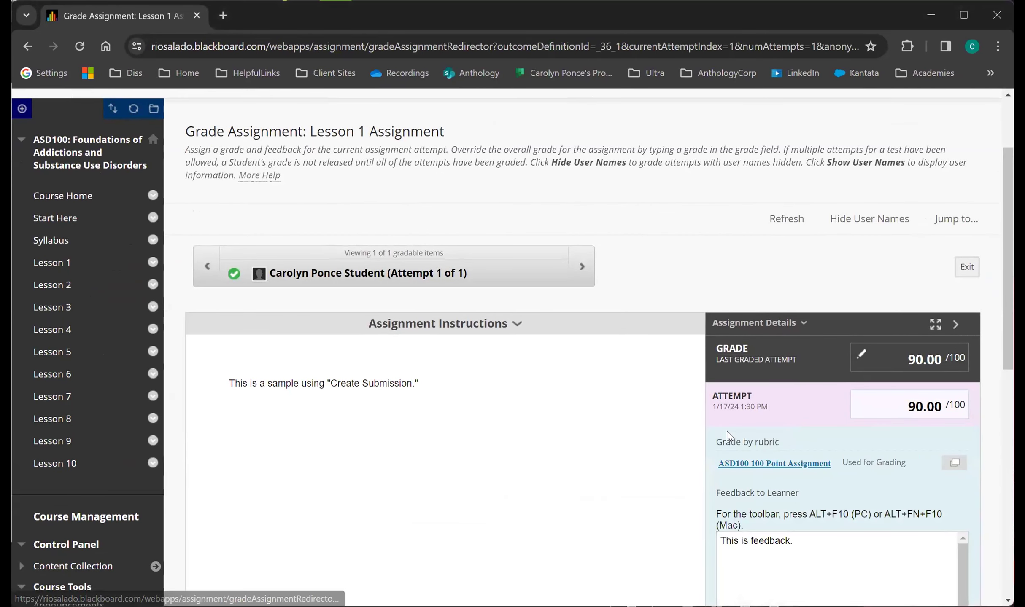
pyautogui.click(736, 464)
pyautogui.scroll(-4, 737, 461)
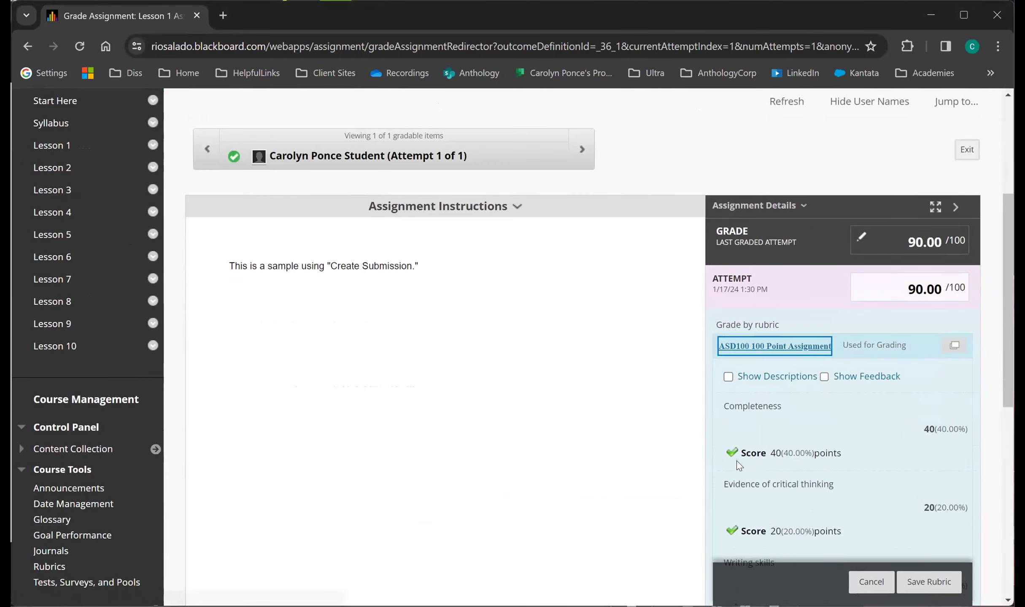
pyautogui.click(728, 337)
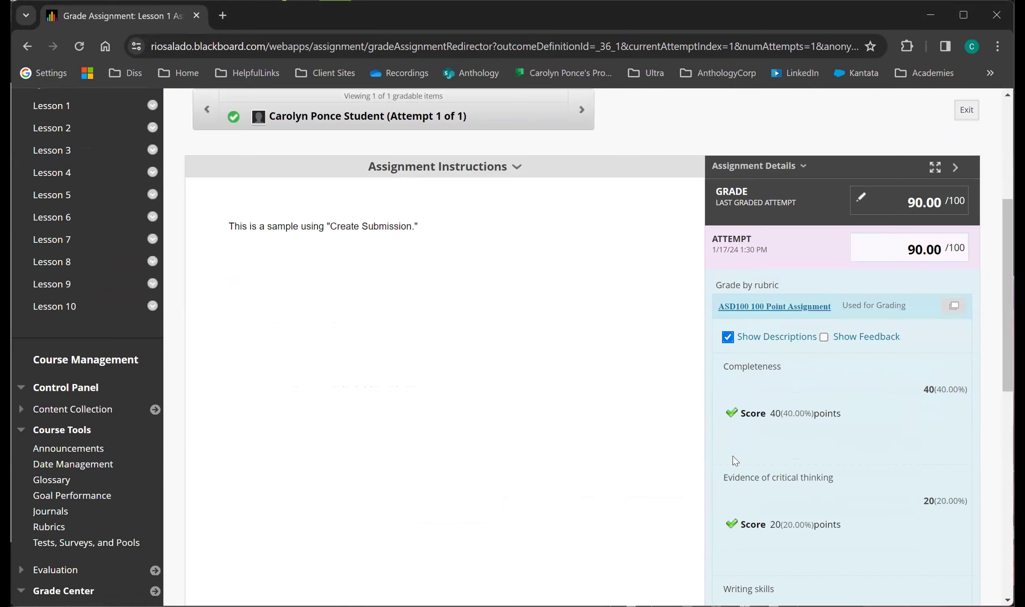
pyautogui.click(728, 338)
pyautogui.scroll(-9, 747, 446)
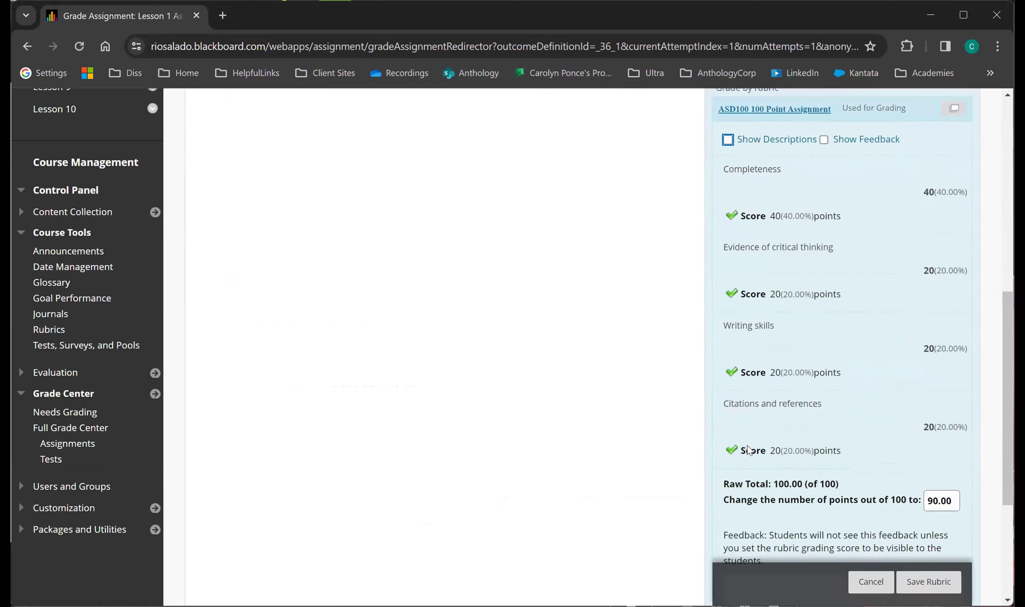
# Show the rubric's overall feedback field, leave it empty, and close the rubric without saving.
pyautogui.click(743, 412)
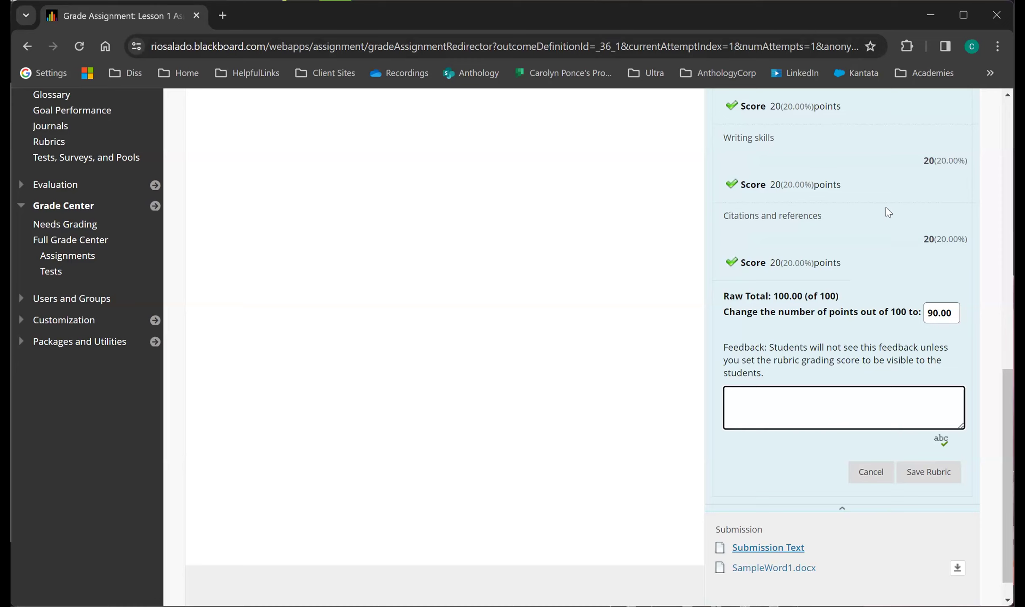
pyautogui.click(876, 463)
pyautogui.click(875, 473)
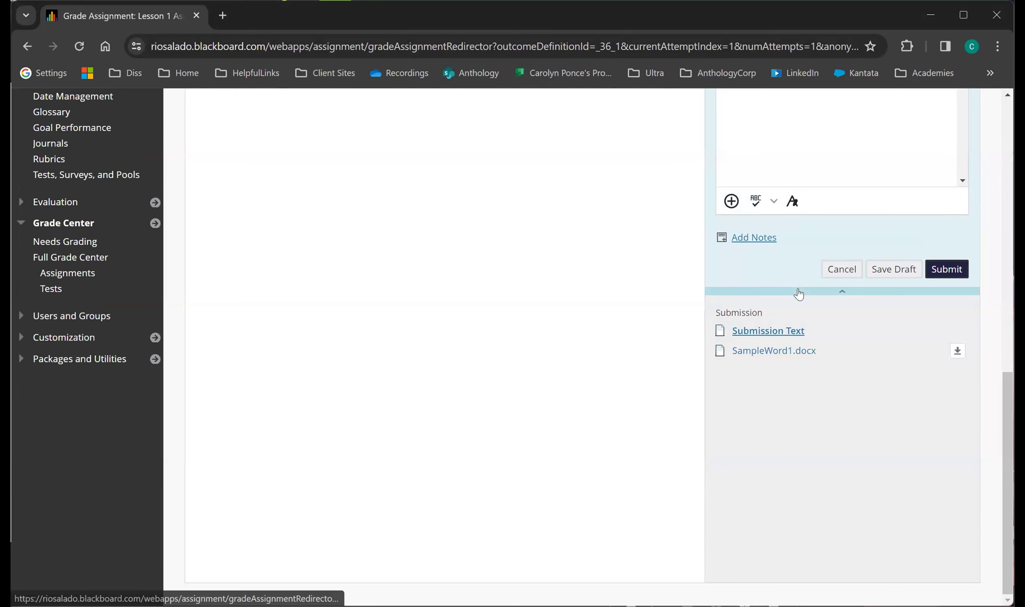
# Add the feedback "This is rubric feedback." to the attempt's ASD100 100 Point Assignment rubric, save the rubric, and submit the grade.
pyautogui.scroll(4, 799, 289)
pyautogui.scroll(3, 801, 218)
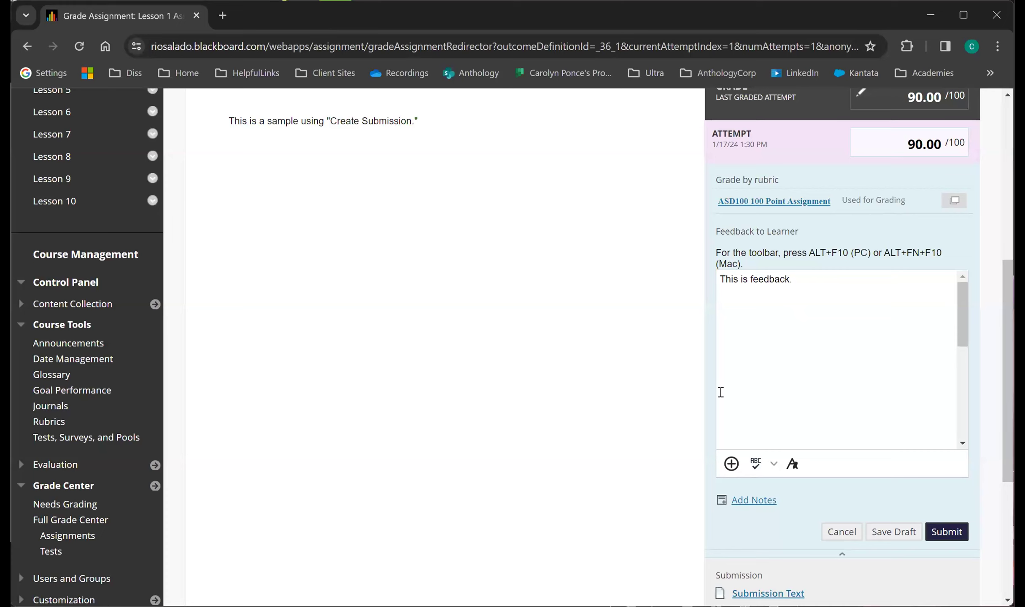
pyautogui.scroll(3, 828, 394)
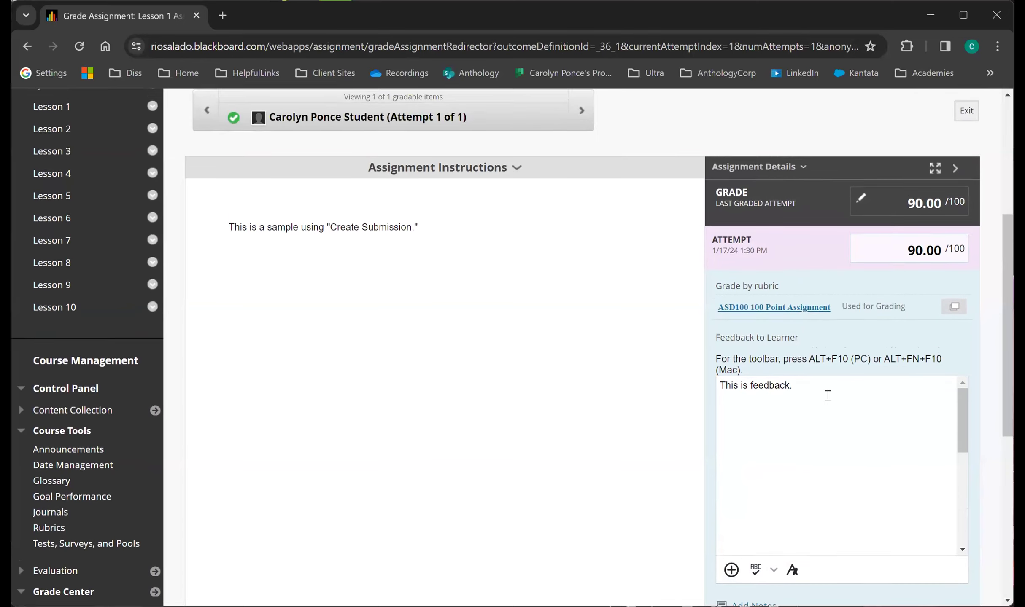
pyautogui.click(806, 311)
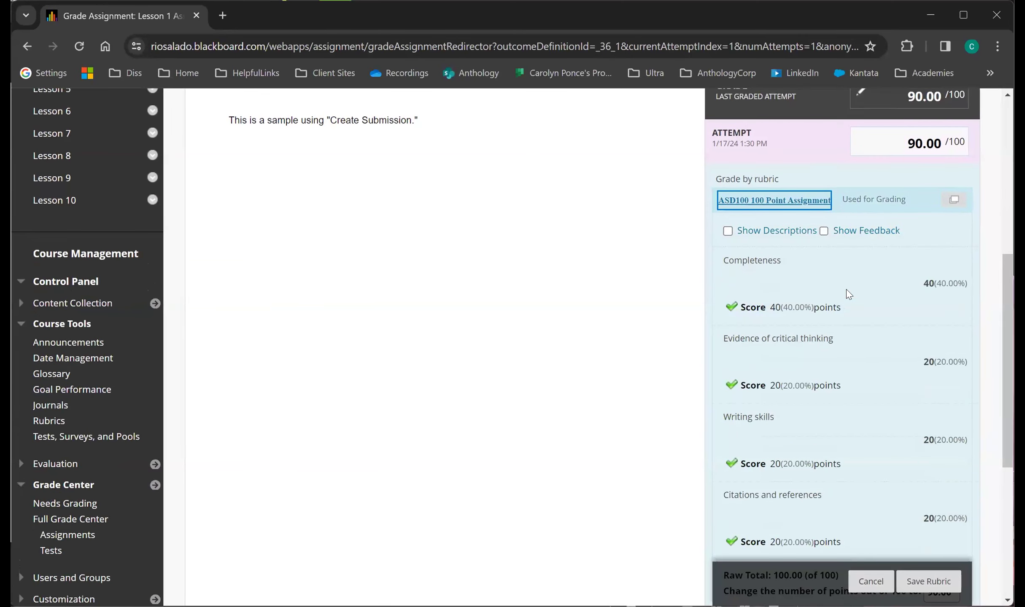
pyautogui.scroll(-6, 847, 289)
pyautogui.click(768, 409)
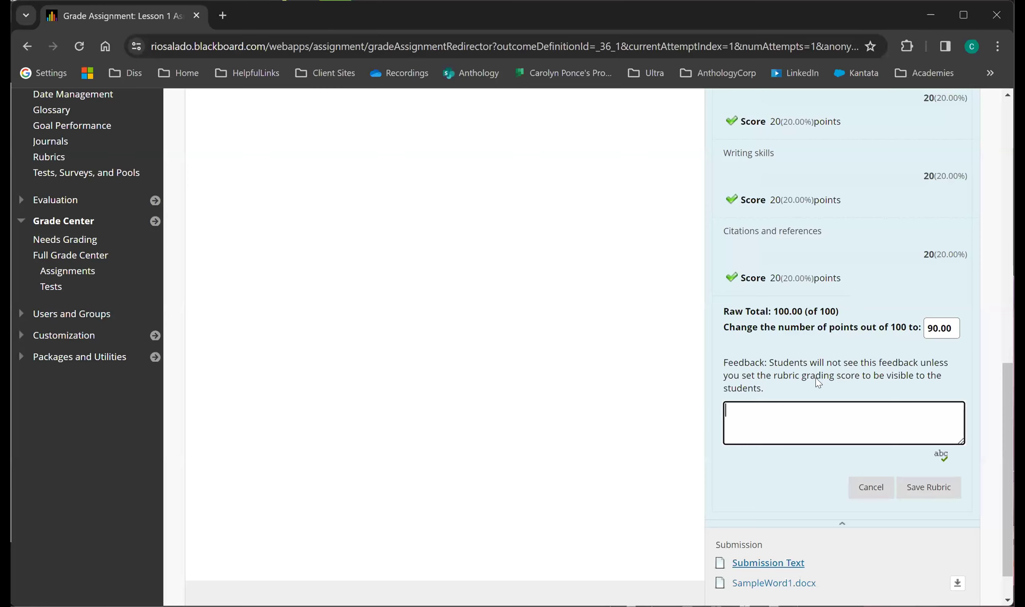
pyautogui.write('Thisi')
pyautogui.press('BackSpace')
pyautogui.write('is f')
pyautogui.press('BackSpace')
pyautogui.write('rubr')
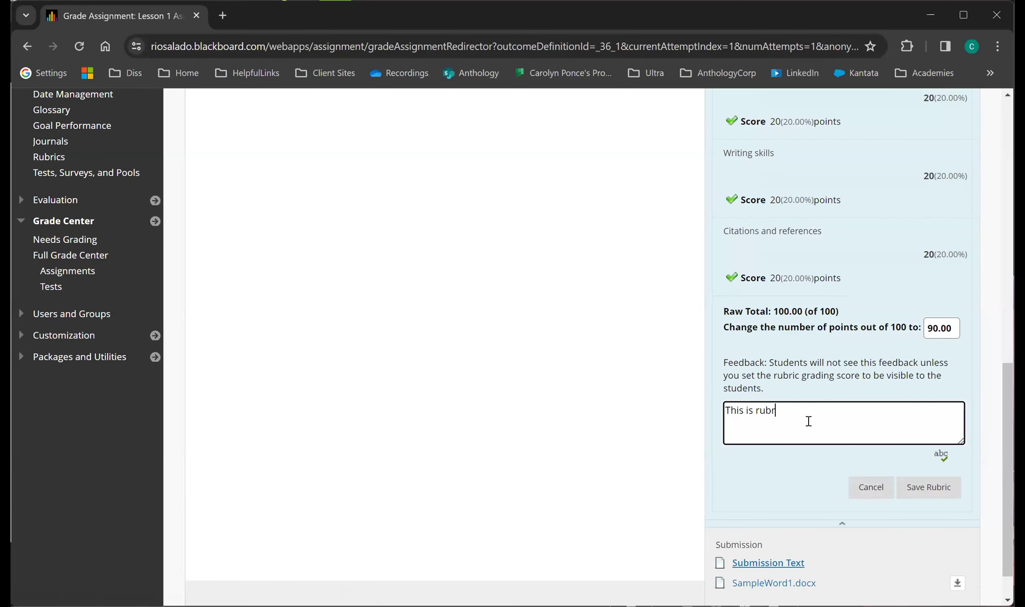
pyautogui.write('ic feedback.')
pyautogui.click(920, 489)
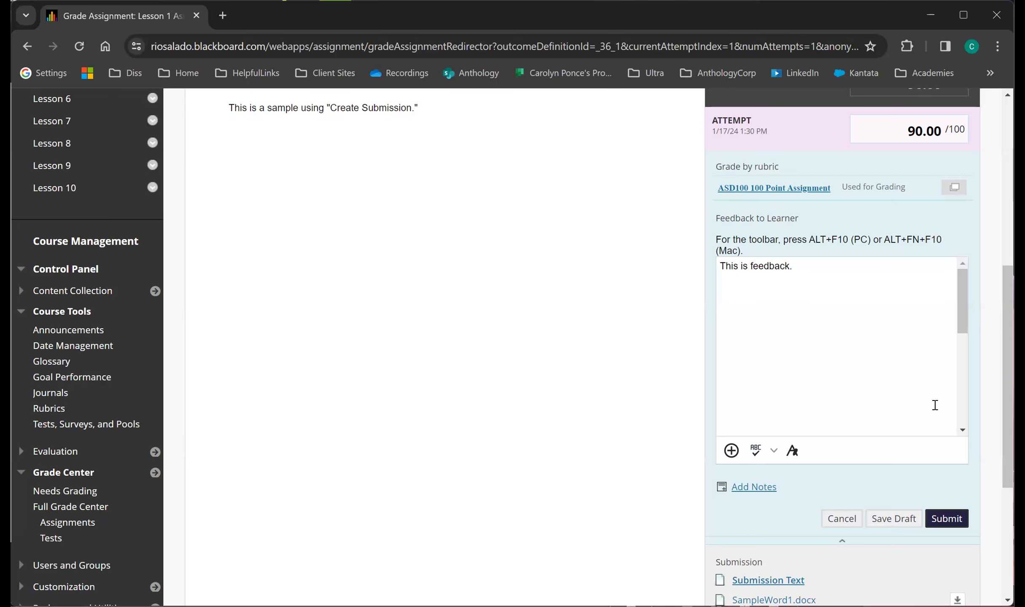
pyautogui.click(947, 518)
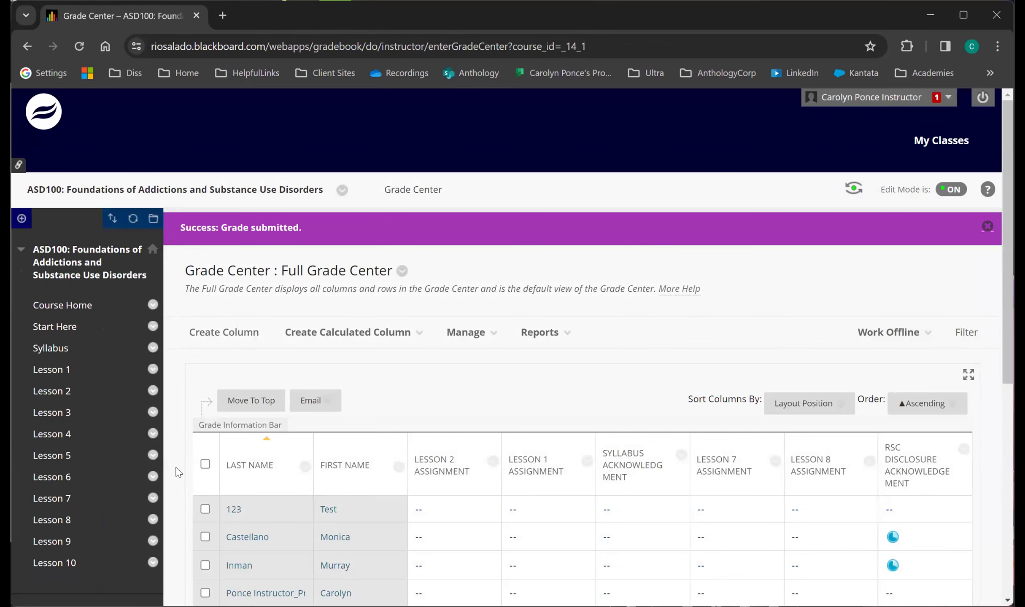
# Open the Lesson 1 content area of the ASD100 course and look through its items.
pyautogui.click(55, 371)
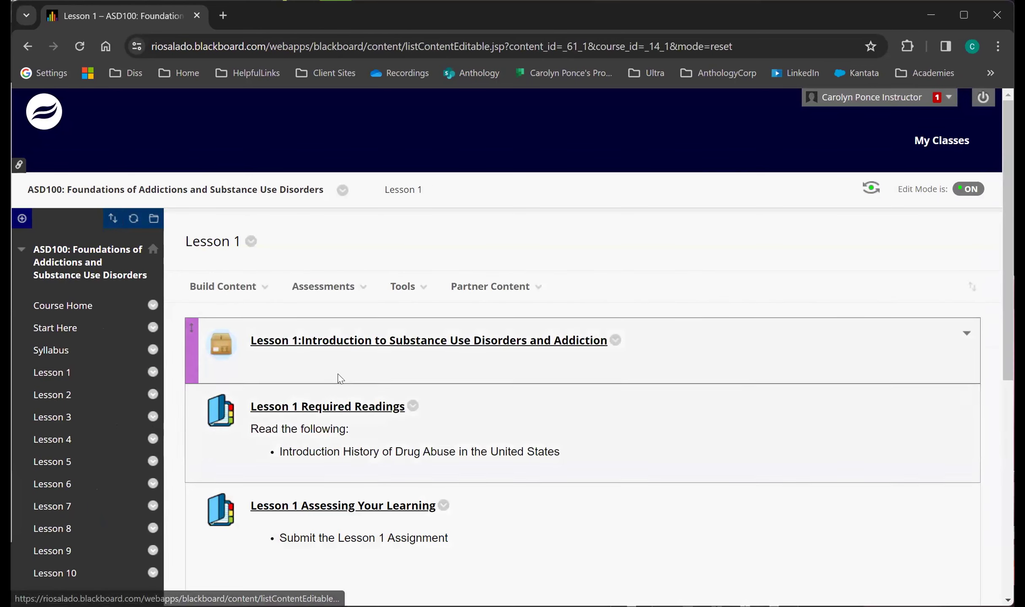
pyautogui.scroll(-1, 379, 375)
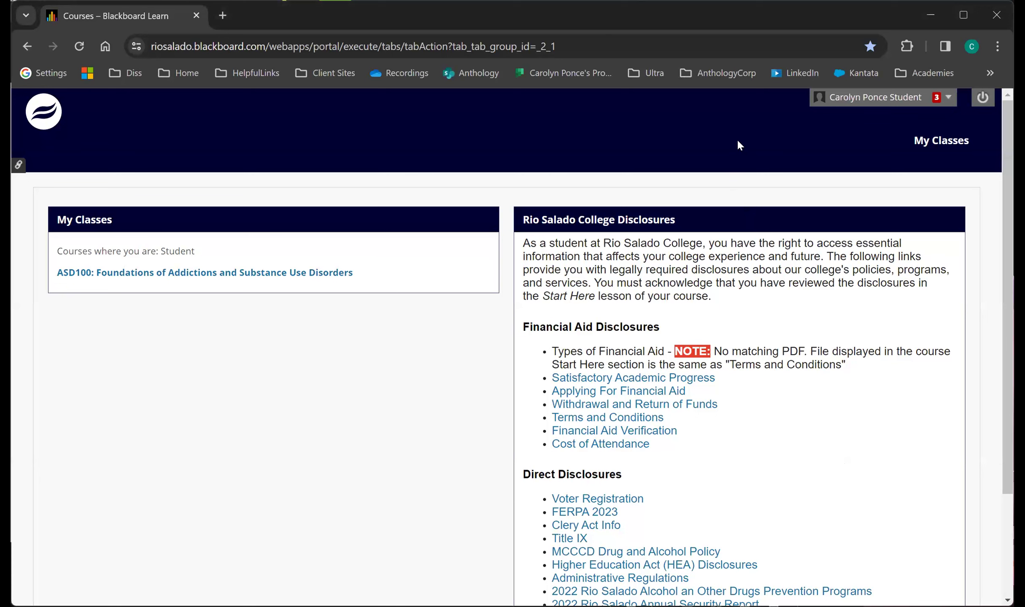
# In the student account, open My Grades and look through the item grades for the ASD100 course.
pyautogui.click(856, 98)
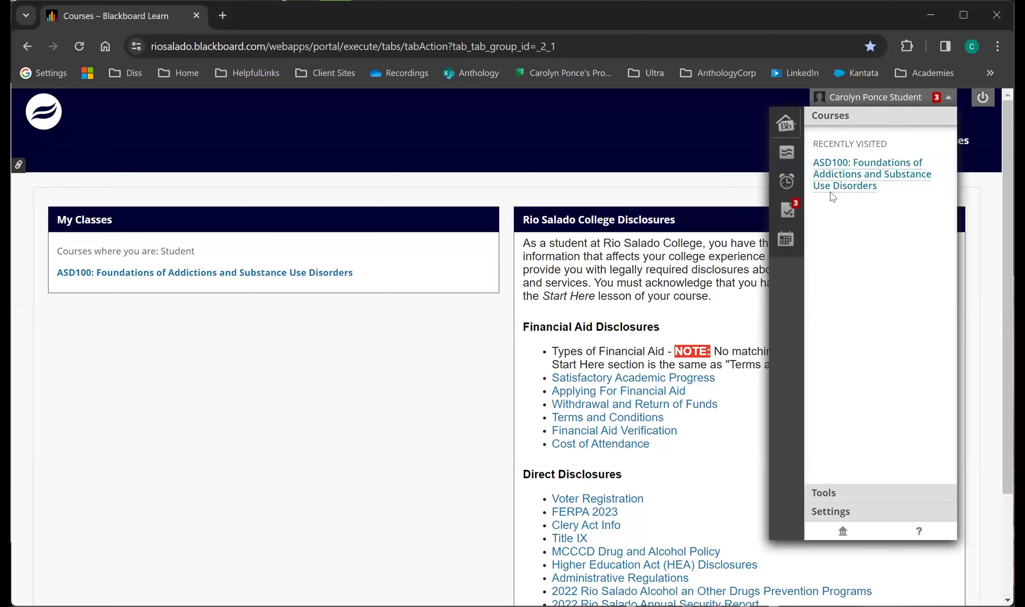
pyautogui.click(839, 186)
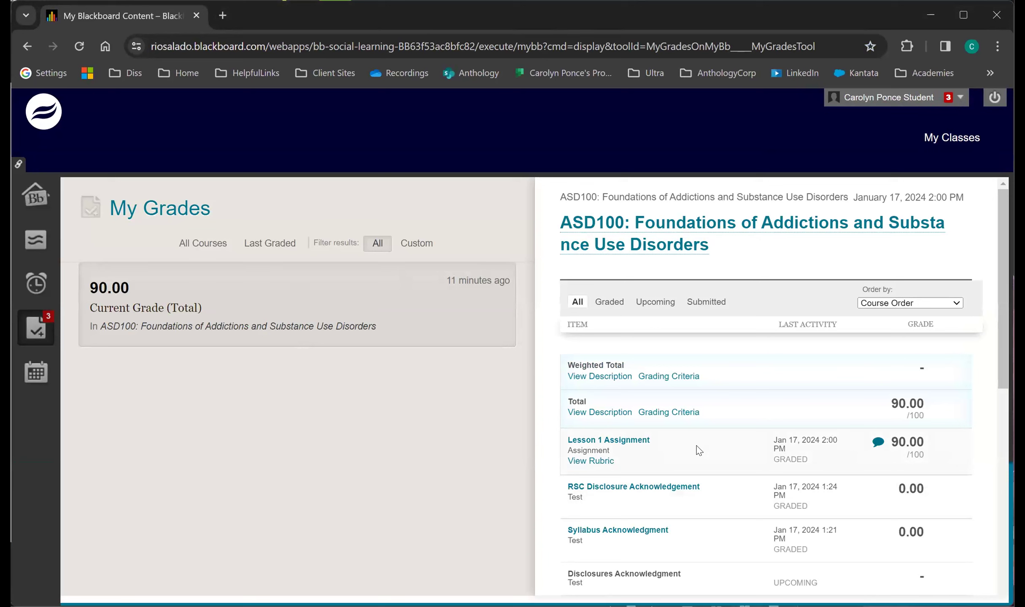
pyautogui.scroll(-4, 698, 451)
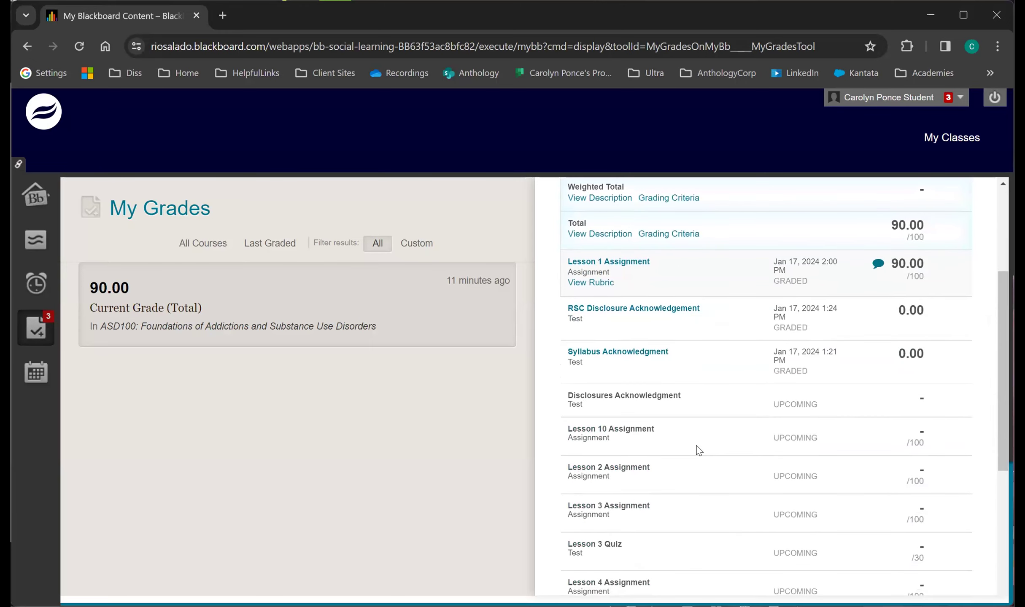
pyautogui.scroll(2, 717, 437)
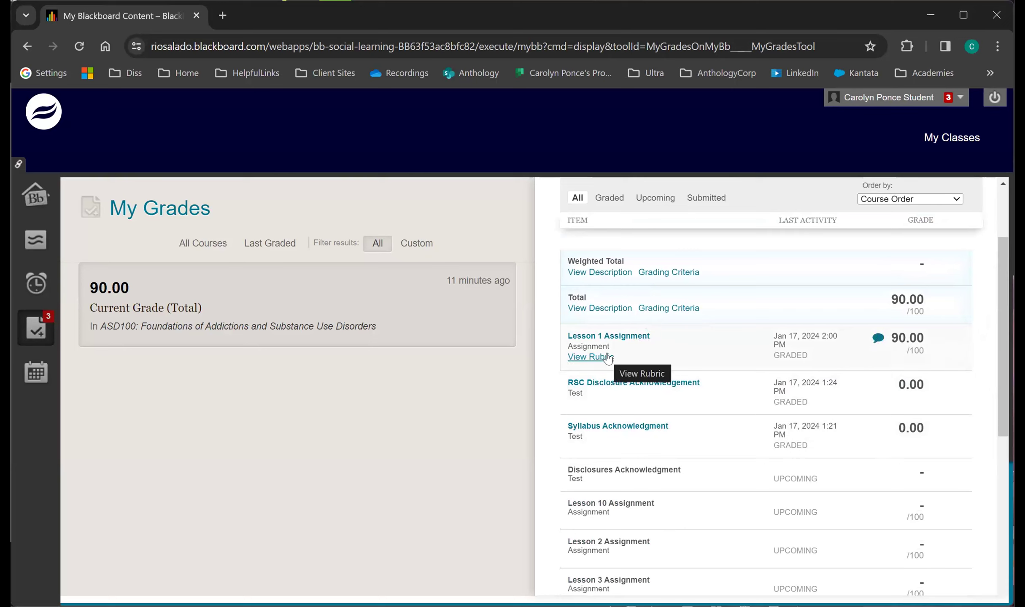
# Open the student's graded Lesson 1 Assignment submission and view the annotated SampleWord1.docx file.
pyautogui.click(632, 340)
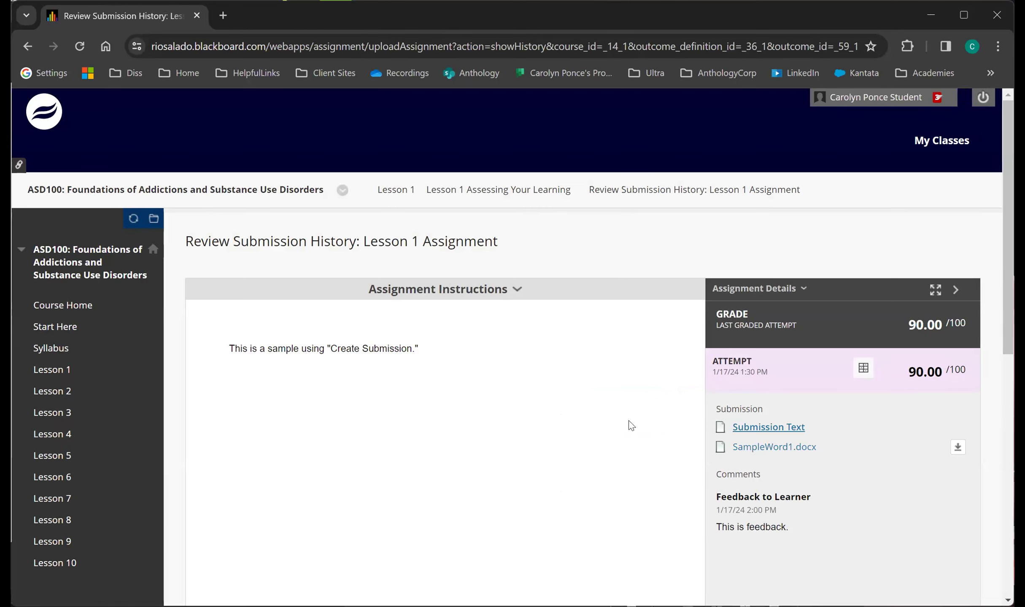
pyautogui.click(790, 451)
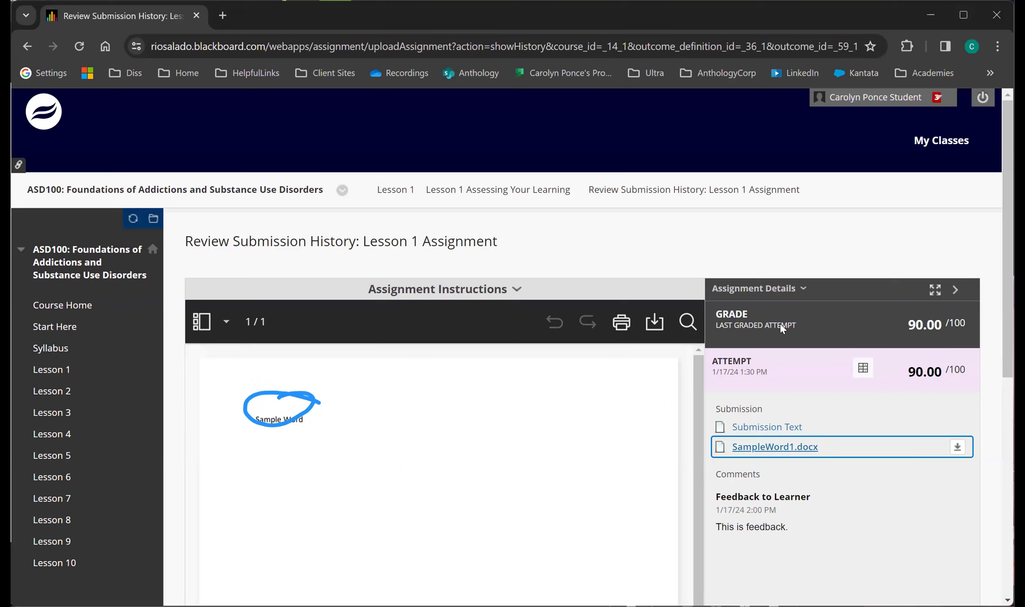
# Open the attempt's ASD100 100 Point Assignment rubric, review the criterion scores, and highlight the rubric feedback to the learner.
pyautogui.click(861, 371)
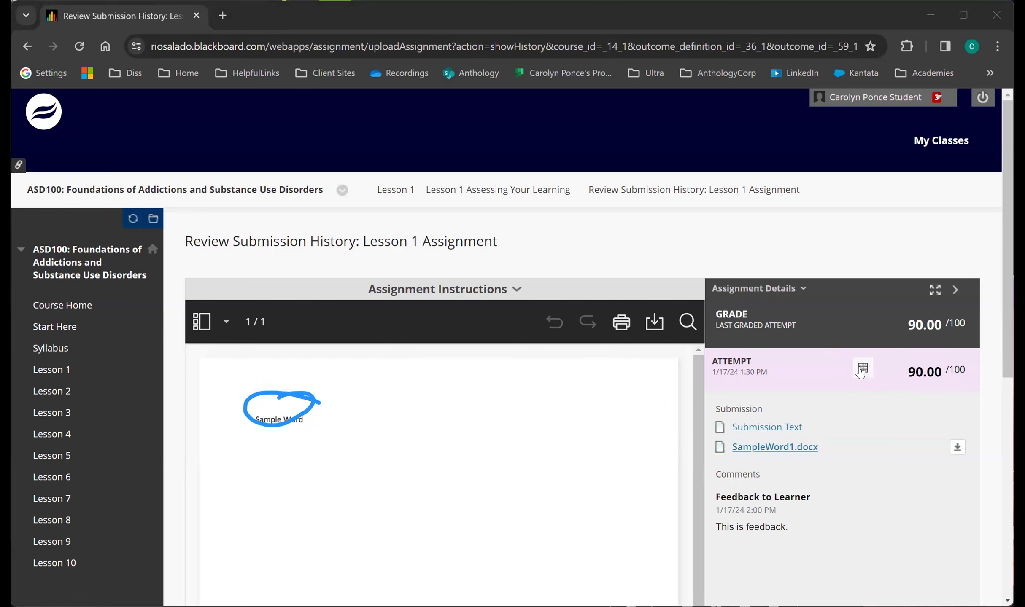
pyautogui.click(862, 370)
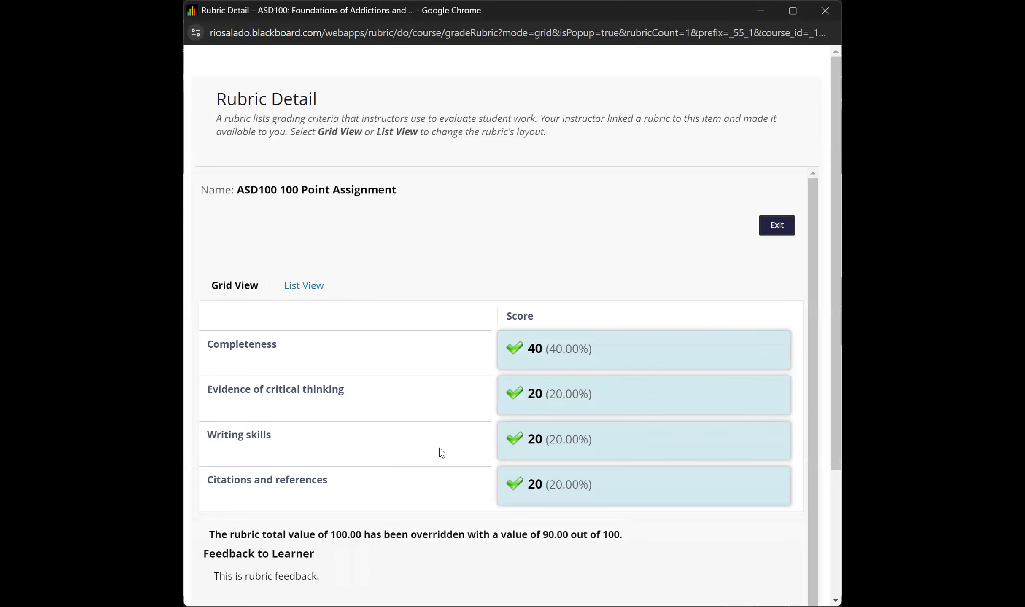
pyautogui.scroll(-1, 442, 454)
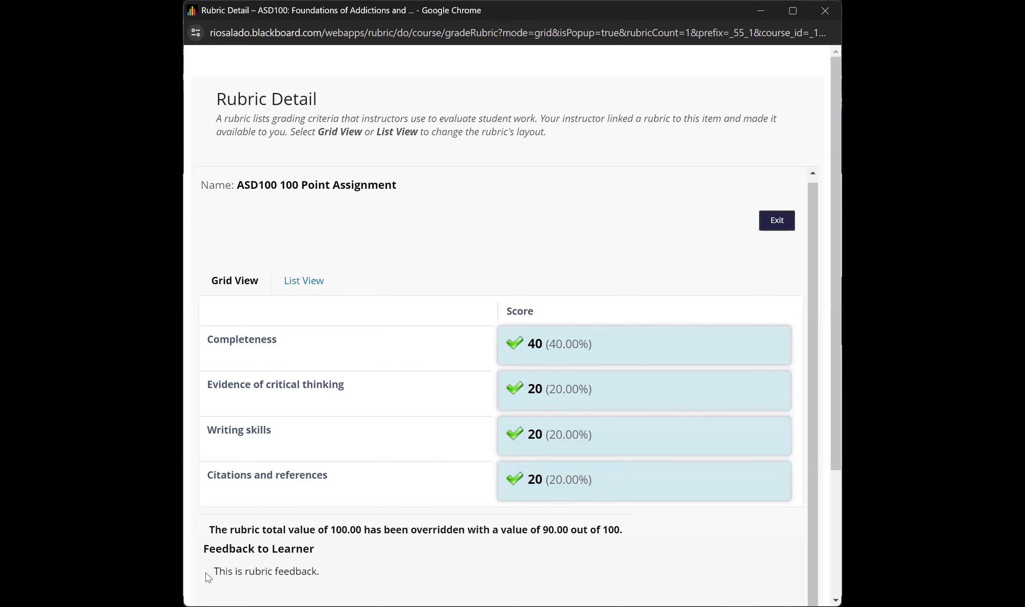
pyautogui.moveTo(208, 573); pyautogui.dragTo(329, 583)
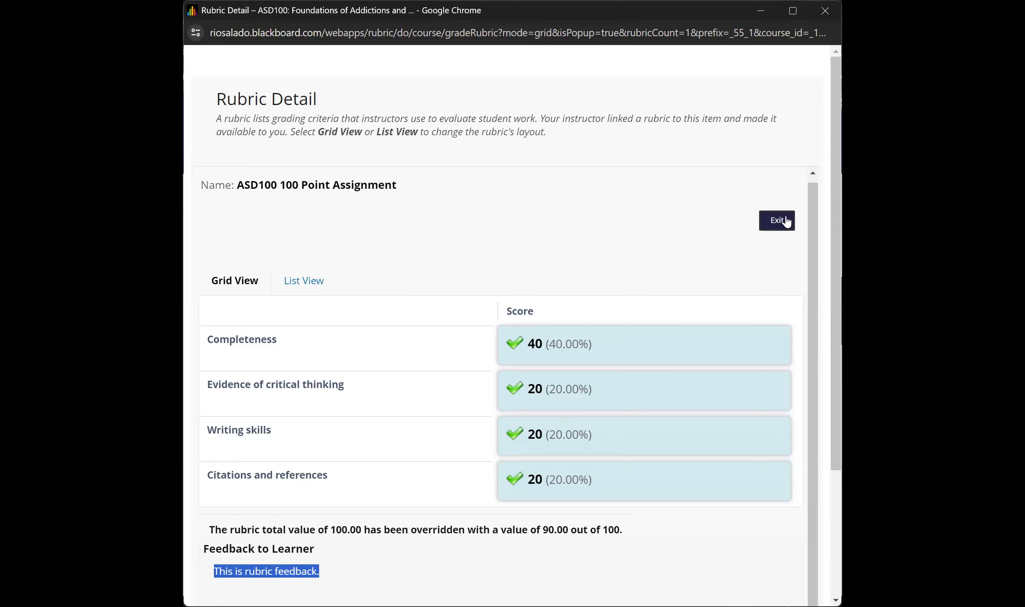
pyautogui.scroll(-4, 798, 263)
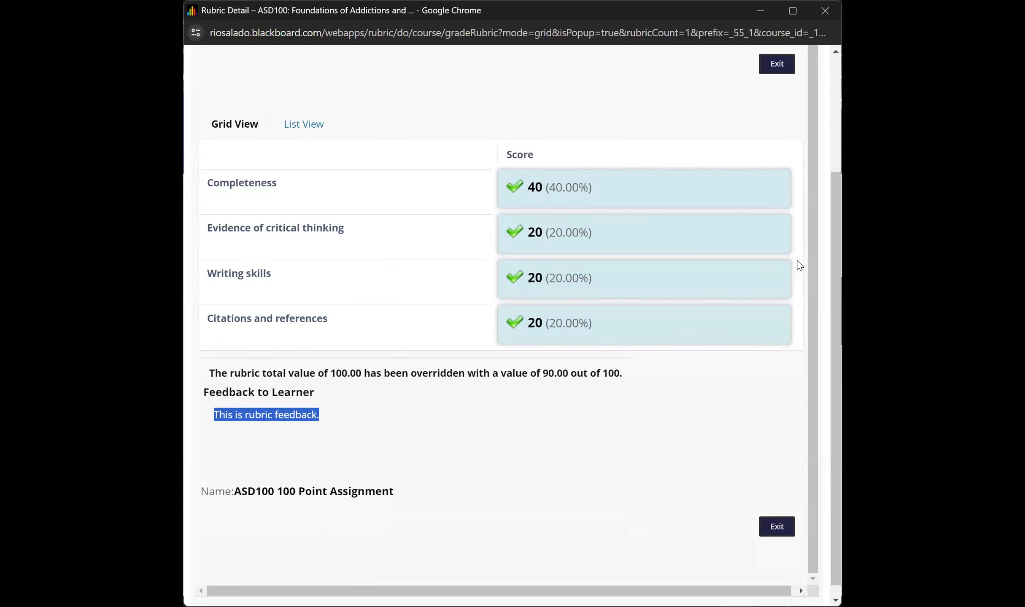